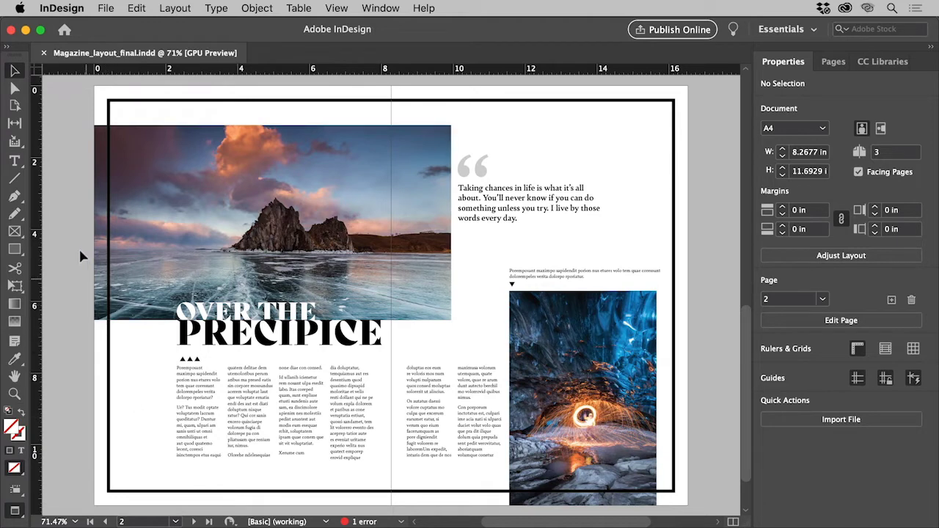
# - Start a new print document based on the A4 blank preset
pyautogui.click(105, 8)
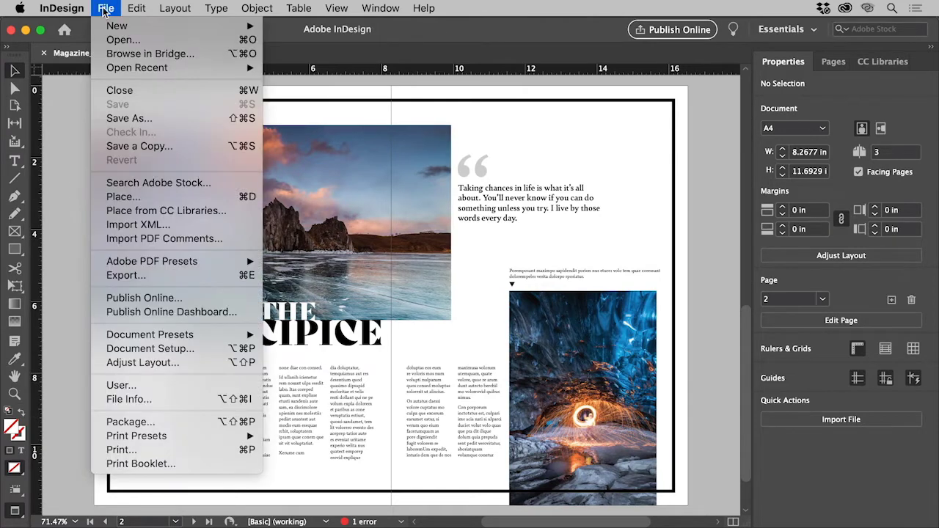
pyautogui.moveTo(119, 27)
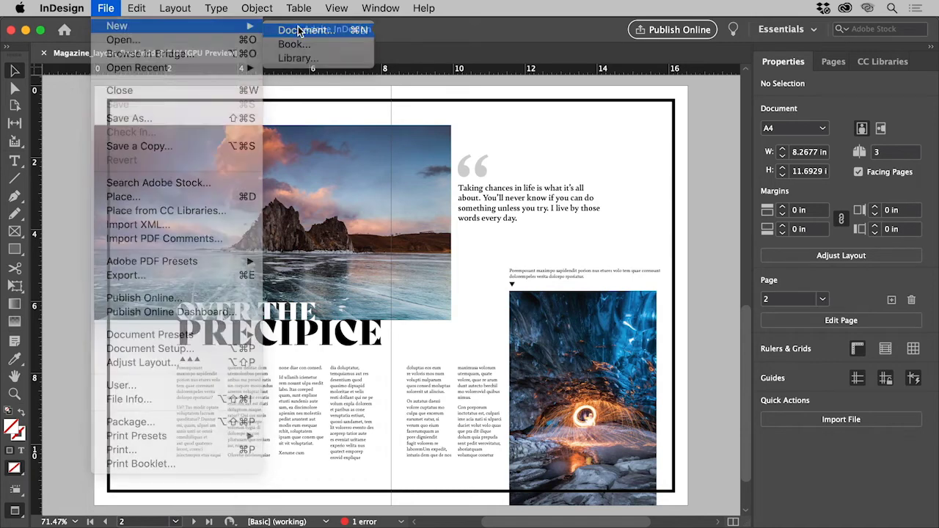
pyautogui.click(300, 30)
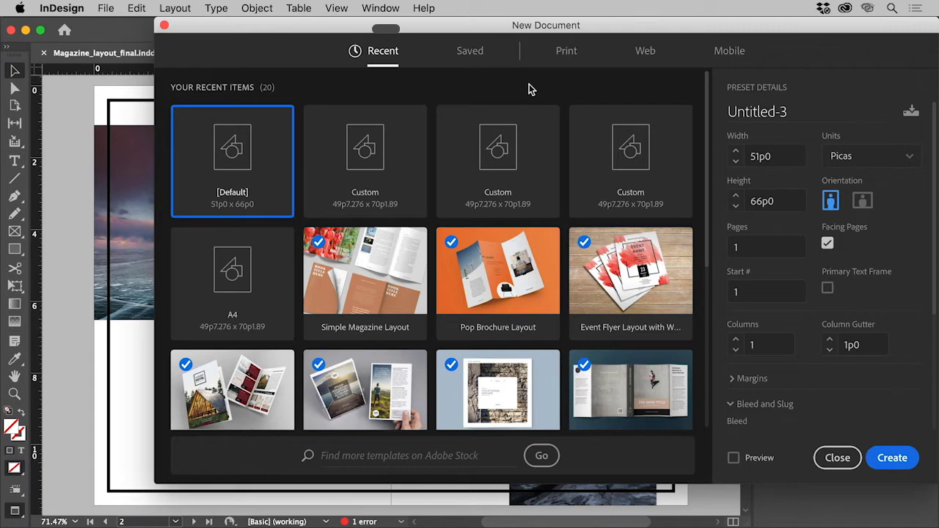
pyautogui.click(566, 53)
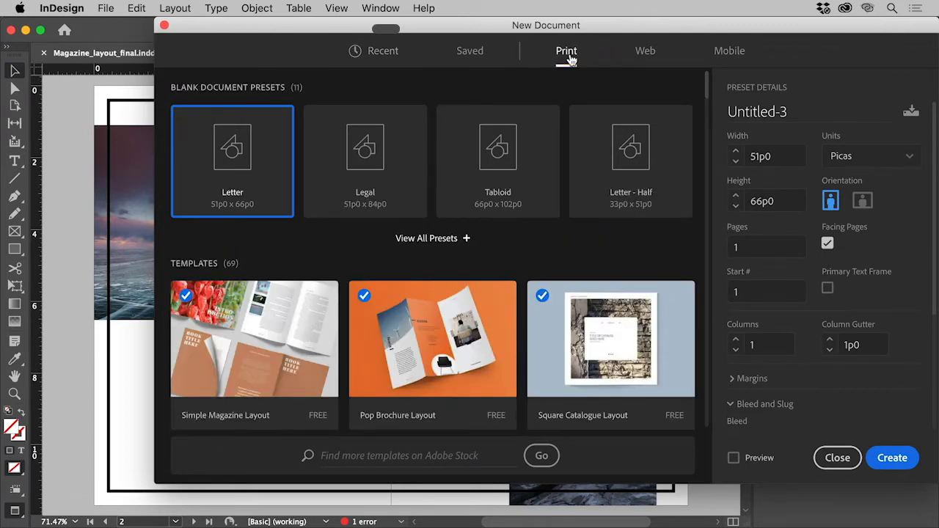
pyautogui.click(447, 239)
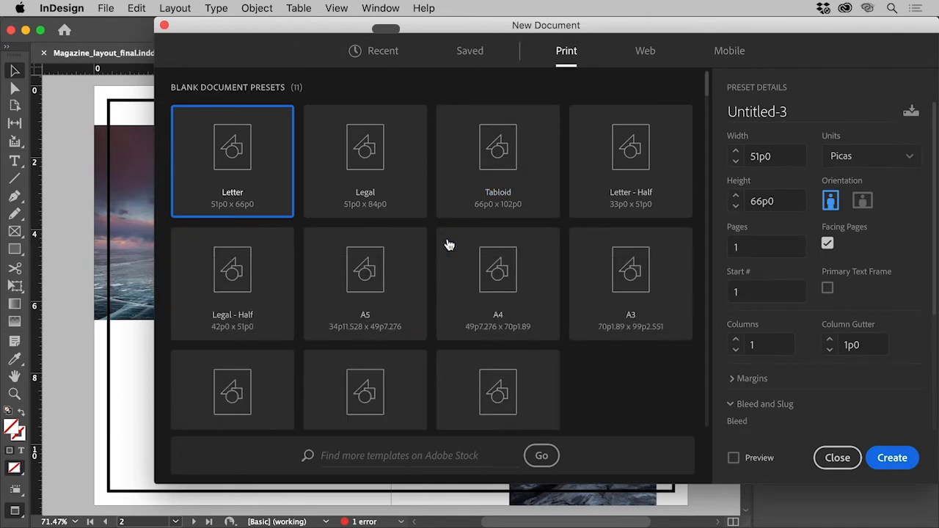
pyautogui.click(532, 289)
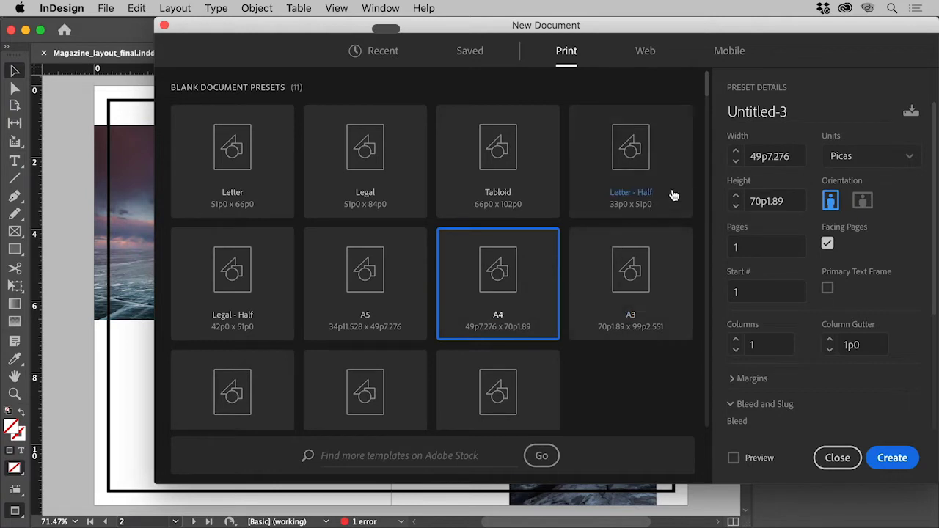
# - Name the new document Magazine and set its units to inches
pyautogui.moveTo(785, 112); pyautogui.dragTo(713, 119)
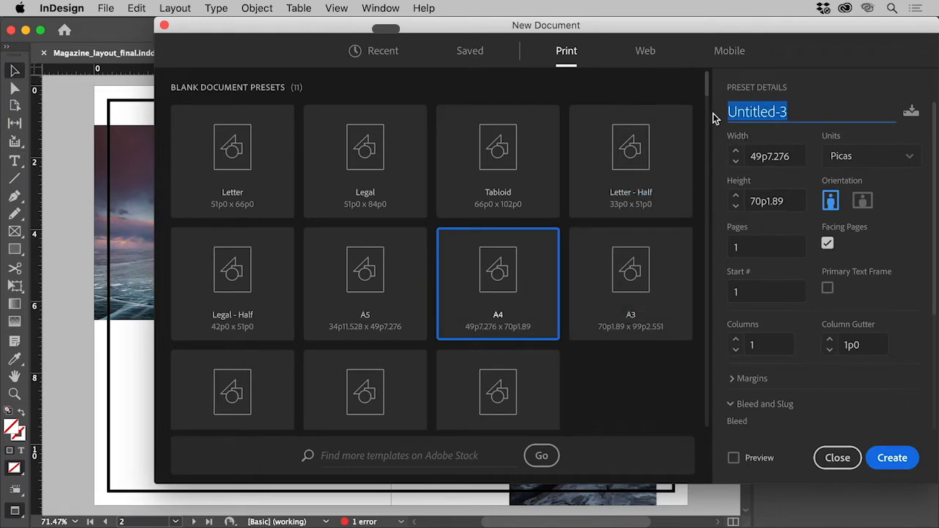
pyautogui.write('Magazine')
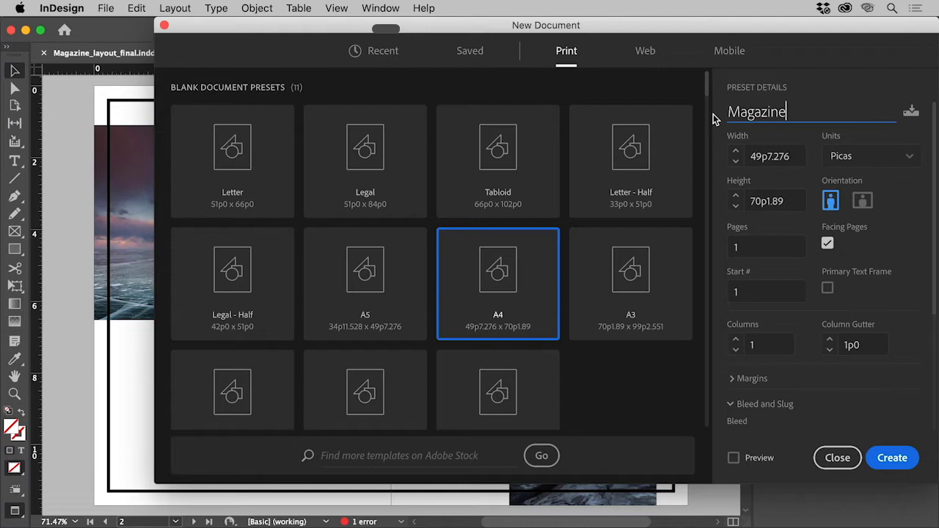
pyautogui.click(870, 157)
pyautogui.click(868, 231)
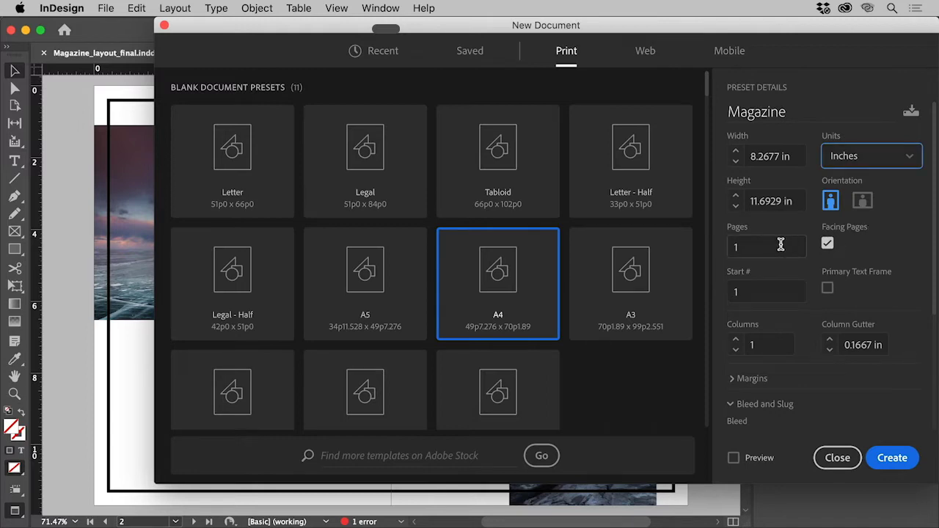
# - Create the document with 3 pages and a 0.125 in bleed on all sides
pyautogui.moveTo(777, 244); pyautogui.dragTo(725, 248)
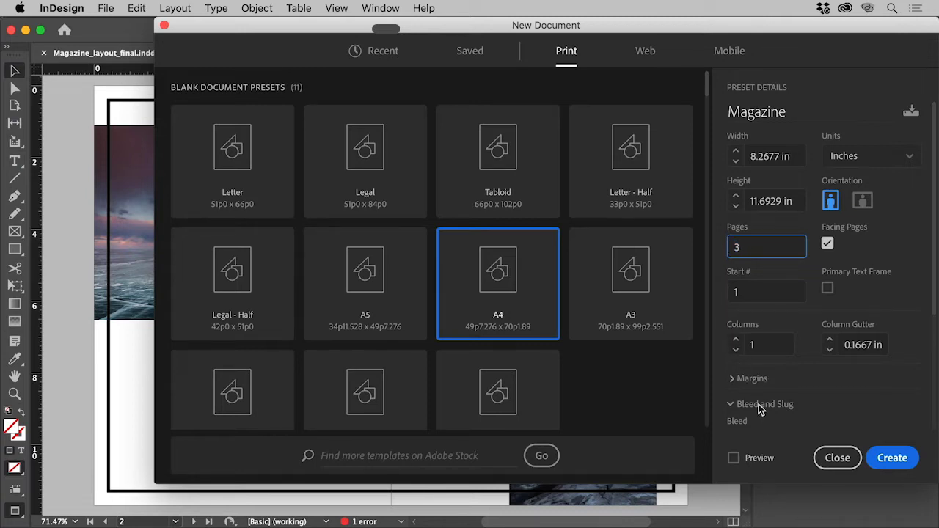
pyautogui.scroll(-3, 761, 416)
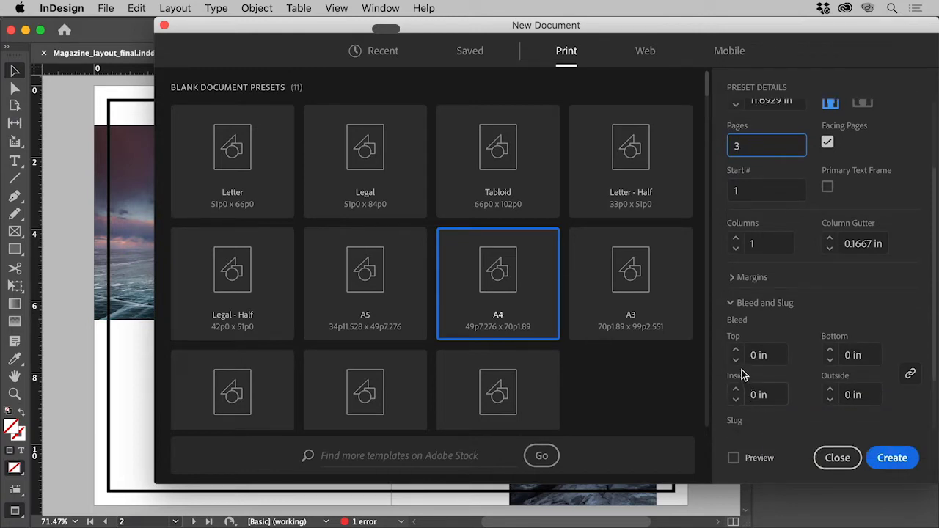
pyautogui.click(735, 352)
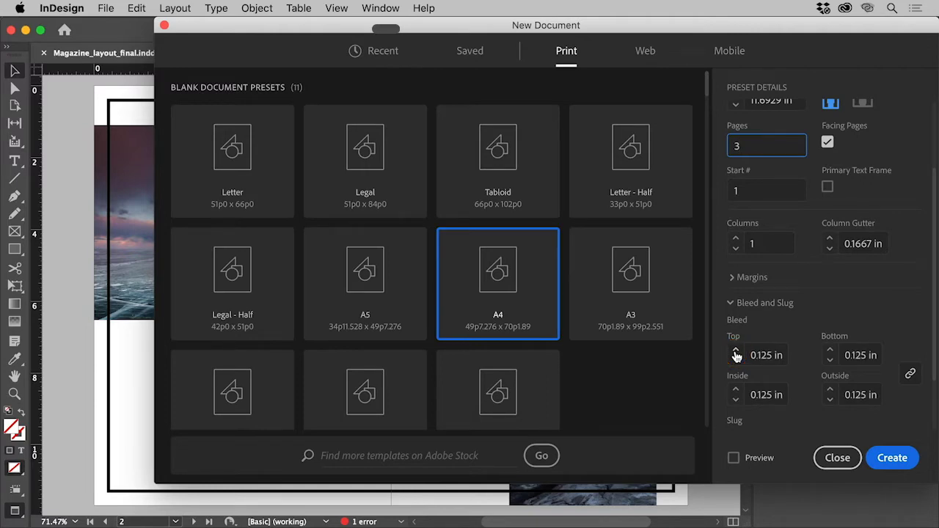
pyautogui.click(893, 458)
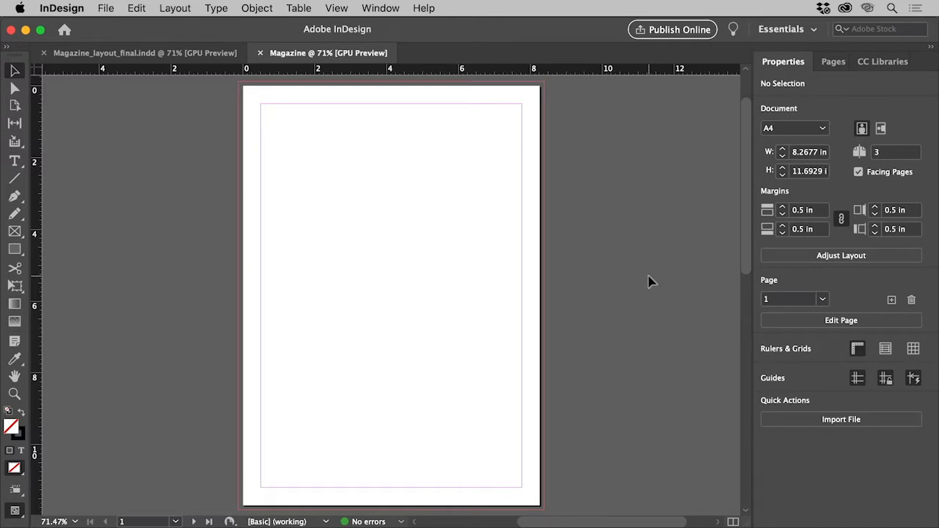
# - Go to page 2 and fit the whole spread in the window
pyautogui.click(820, 299)
pyautogui.click(803, 327)
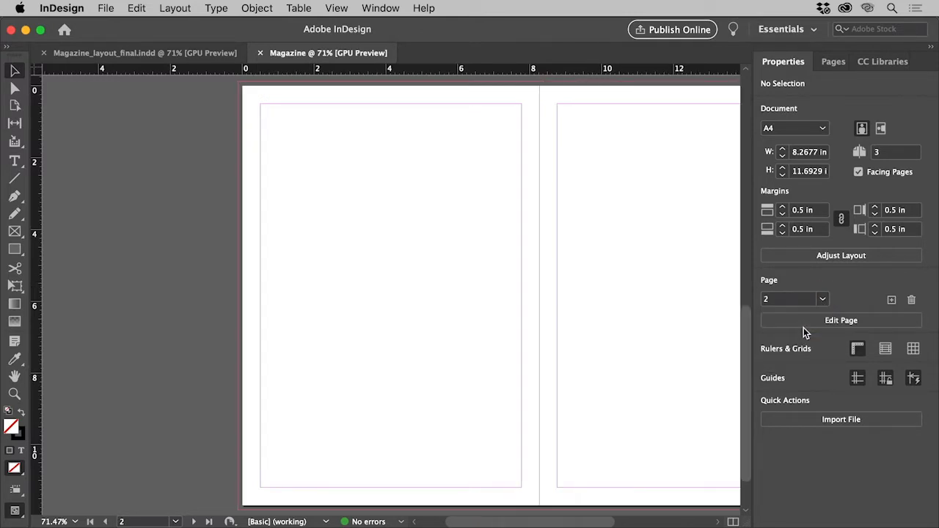
pyautogui.click(336, 8)
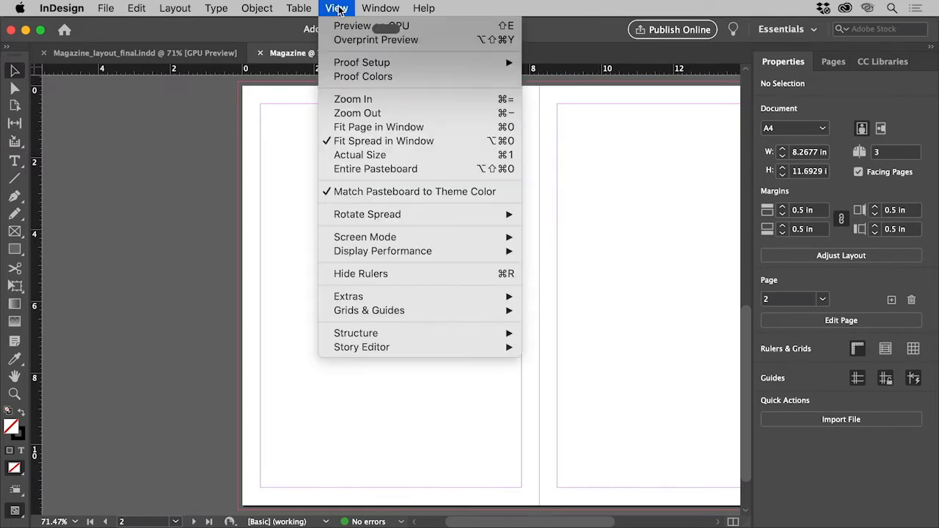
pyautogui.click(397, 140)
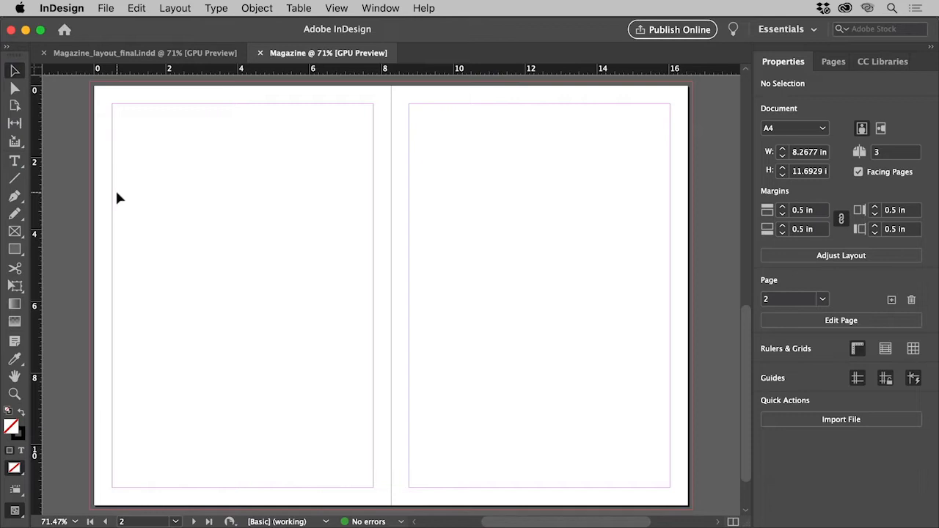
# - Link the margin values of the spread and set all four margins to 0.4375 in
pyautogui.click(178, 10)
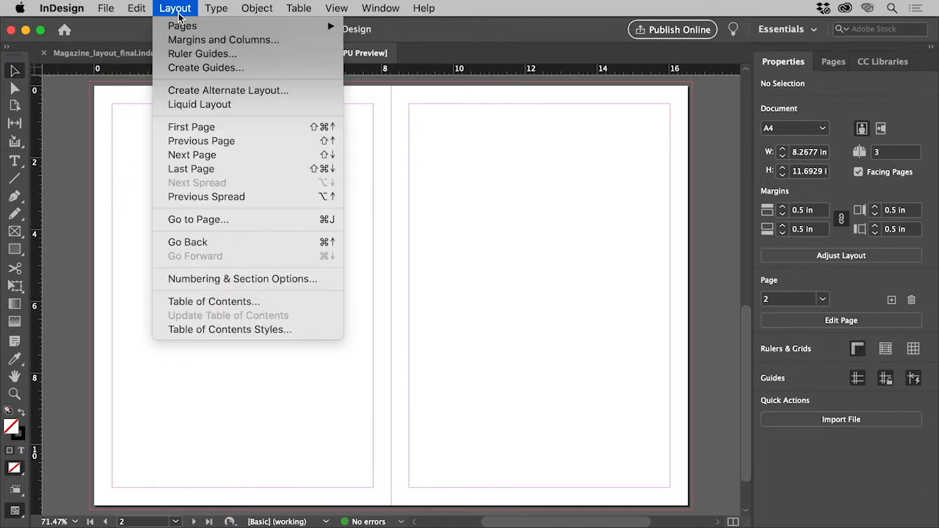
pyautogui.click(275, 40)
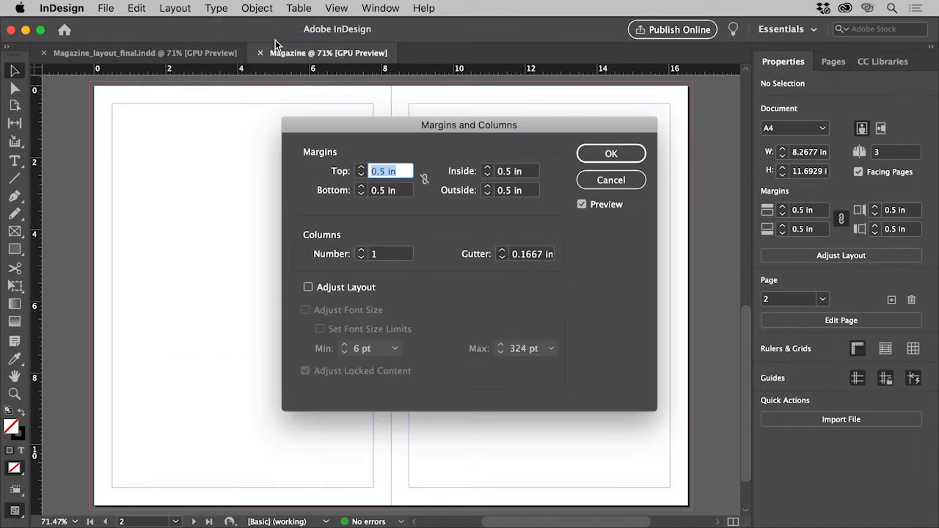
pyautogui.click(423, 180)
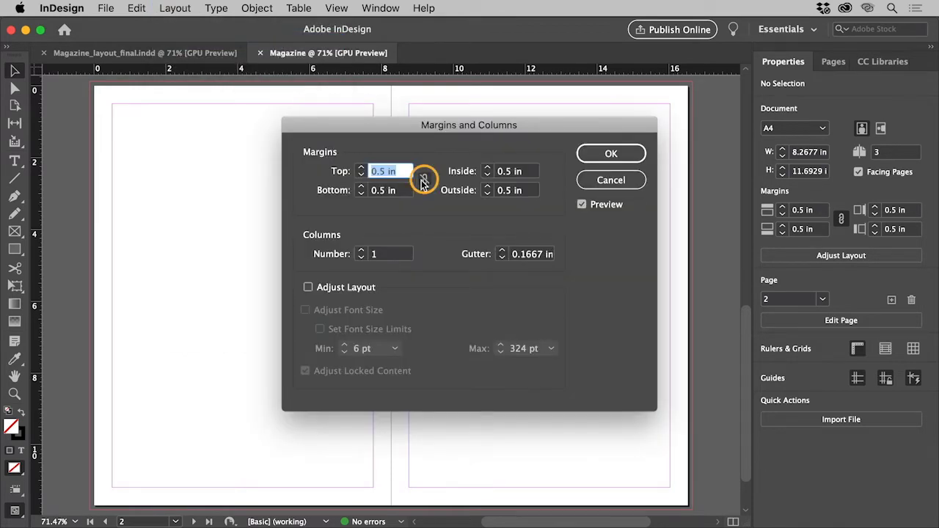
pyautogui.click(423, 180)
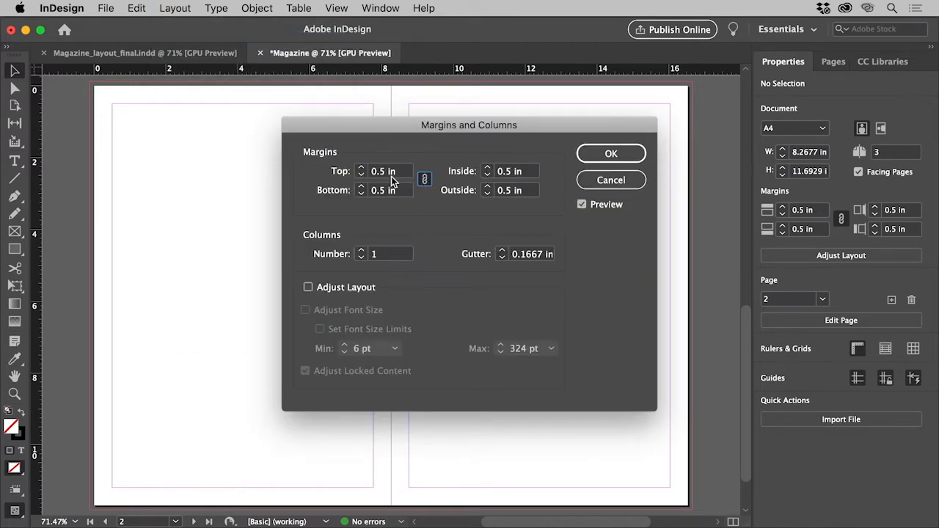
pyautogui.click(361, 174)
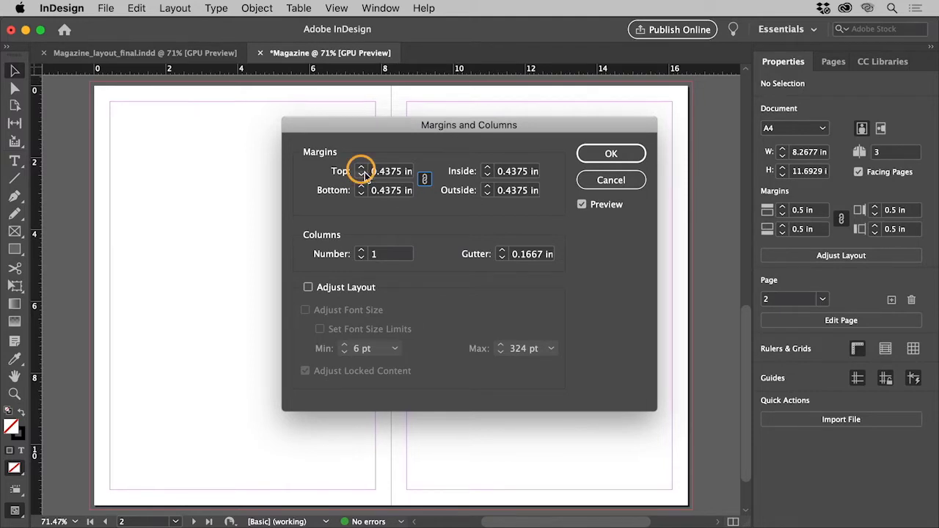
pyautogui.click(619, 152)
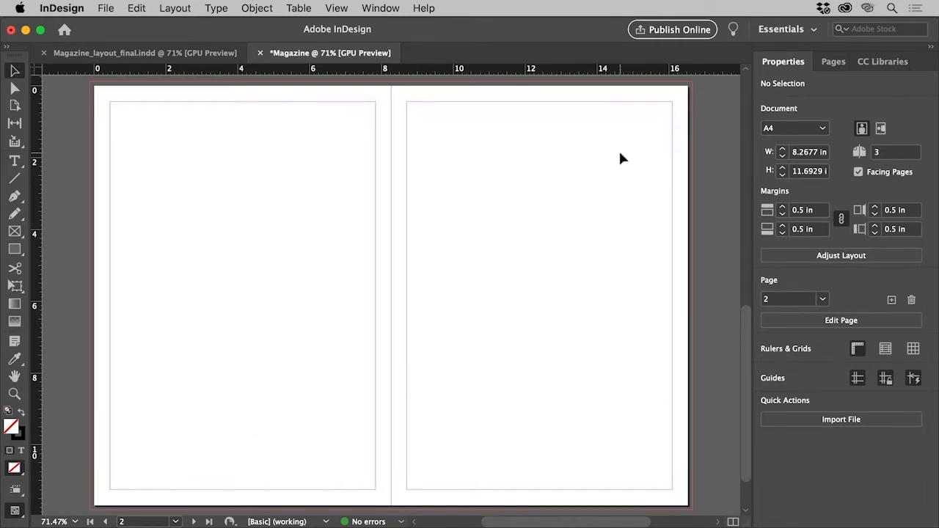
# - Draw a rectangle across both pages along the outer margins with a 6 pt stroke, and lock it
pyautogui.click(15, 250)
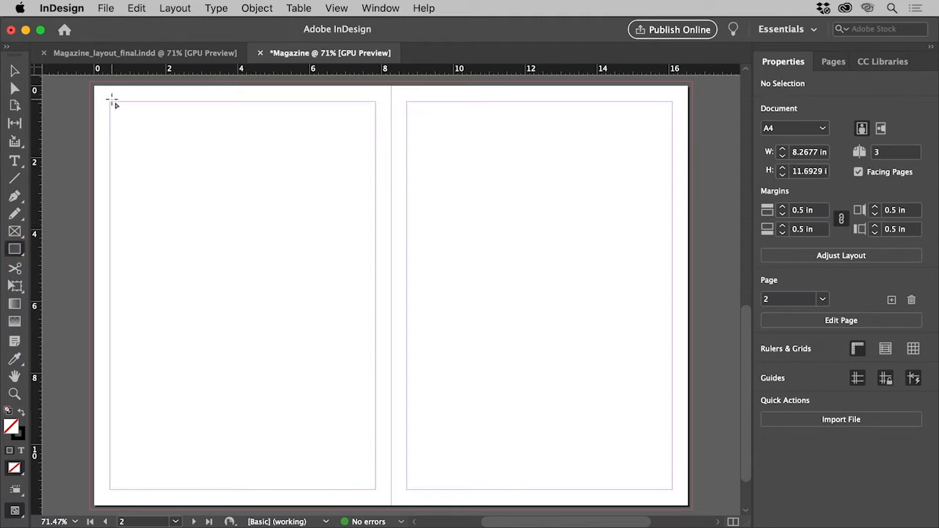
pyautogui.moveTo(111, 102); pyautogui.dragTo(675, 494)
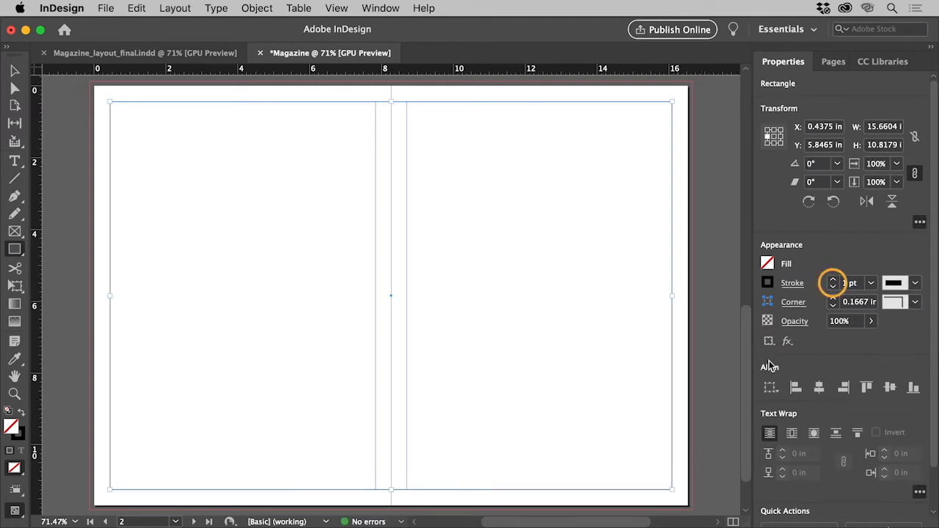
pyautogui.click(831, 282)
pyautogui.click(831, 282)
pyautogui.click(832, 282)
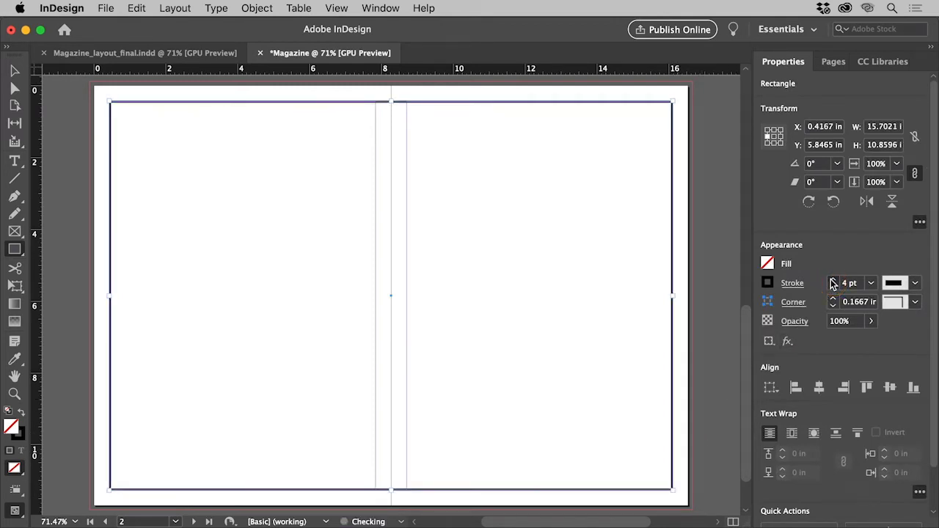
pyautogui.click(832, 282)
pyautogui.click(833, 281)
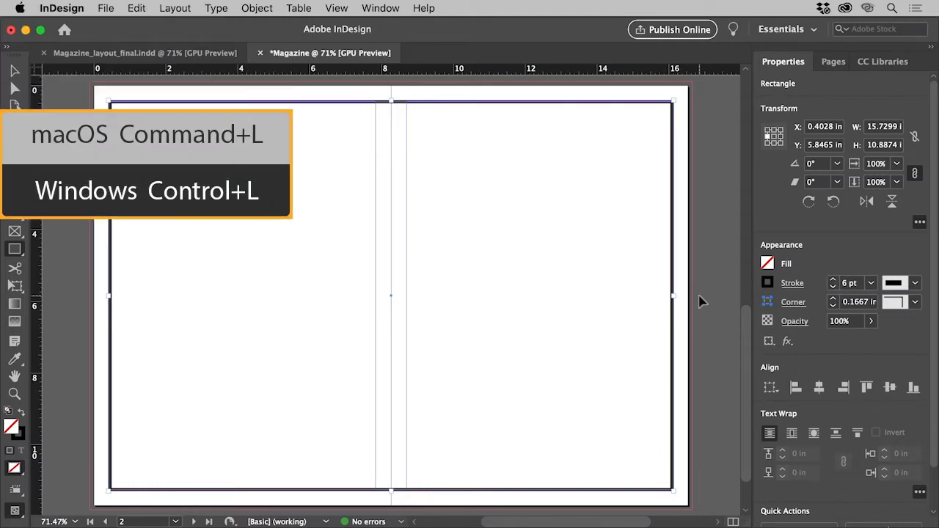
pyautogui.press('super+l')
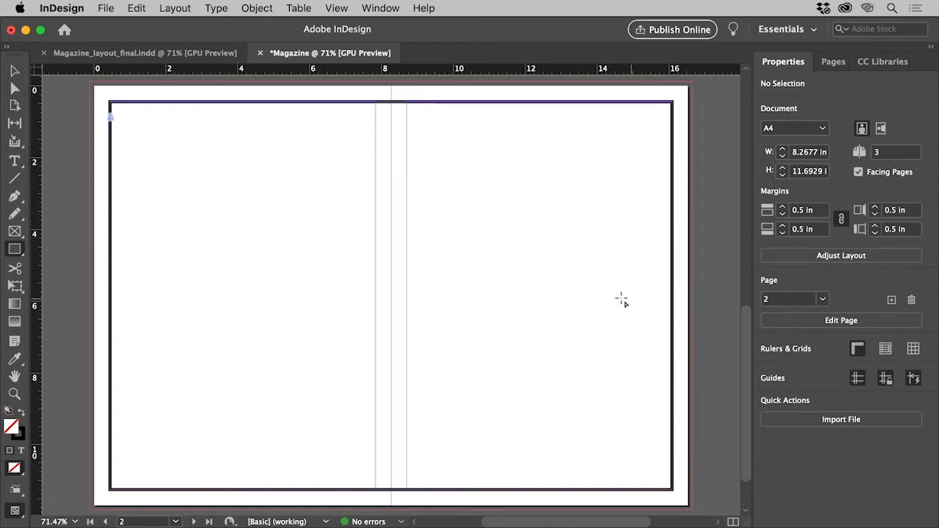
# - Set the spread's pages to 5 columns with a 0.1875 in gutter
pyautogui.click(182, 8)
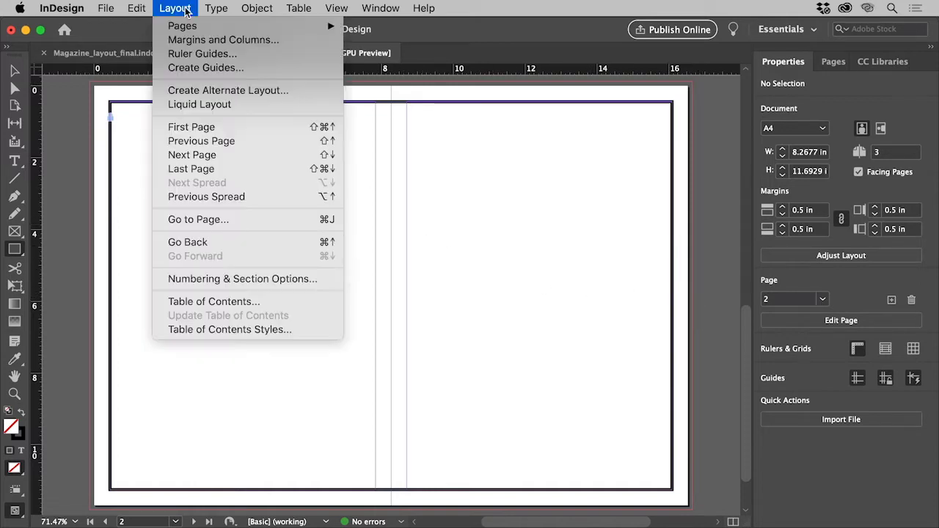
pyautogui.click(267, 40)
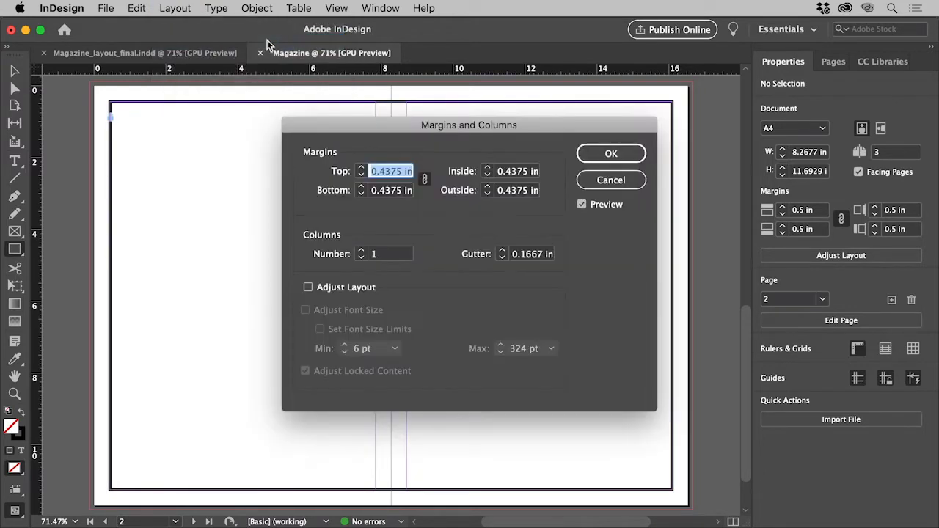
pyautogui.click(360, 250)
pyautogui.click(360, 250)
pyautogui.click(360, 250)
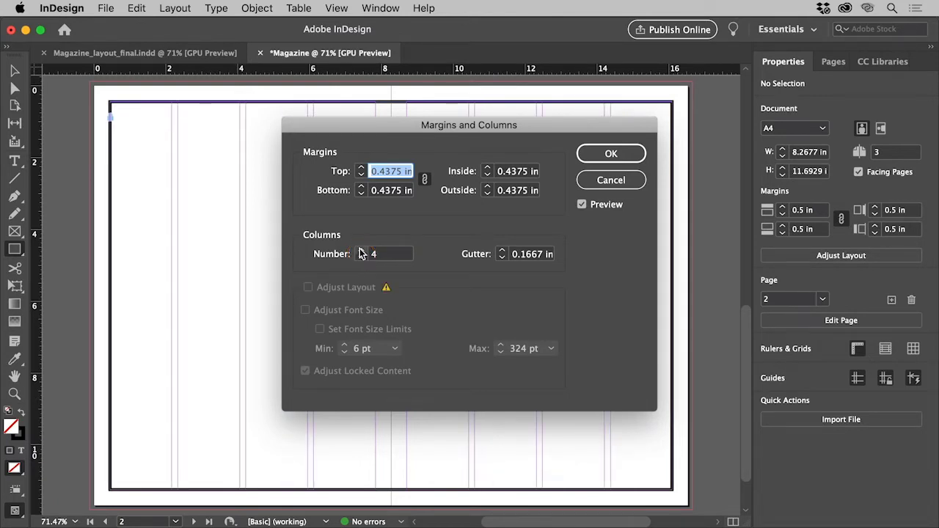
pyautogui.click(360, 250)
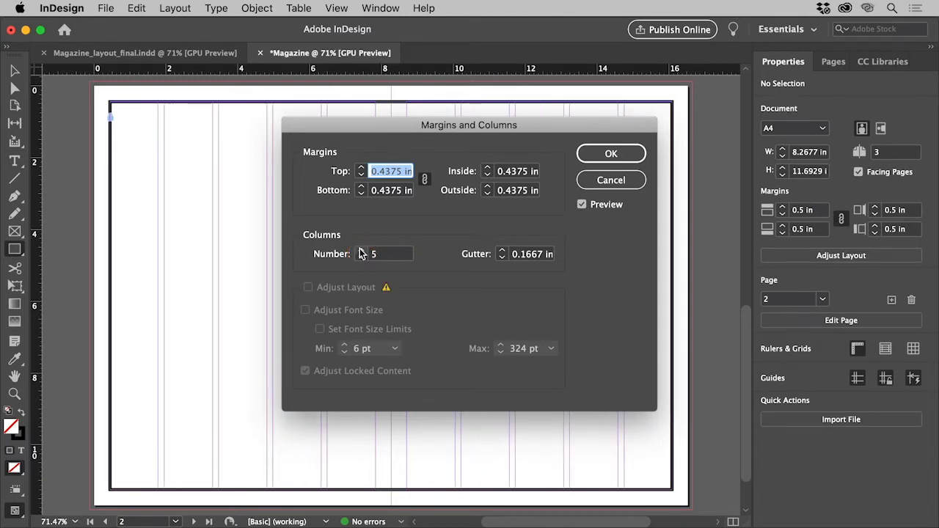
pyautogui.click(501, 254)
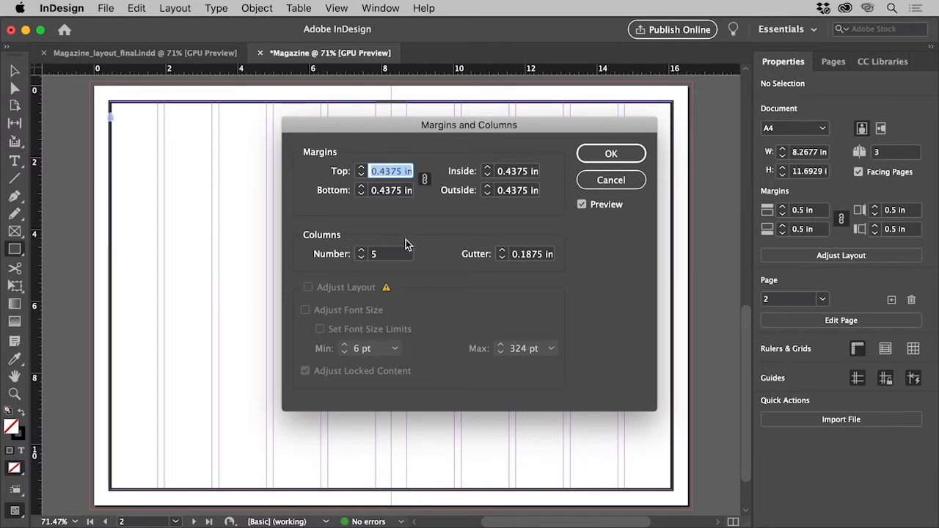
# - Unlink the spread's margin values and double the outside margin to 0.875 in
pyautogui.click(424, 179)
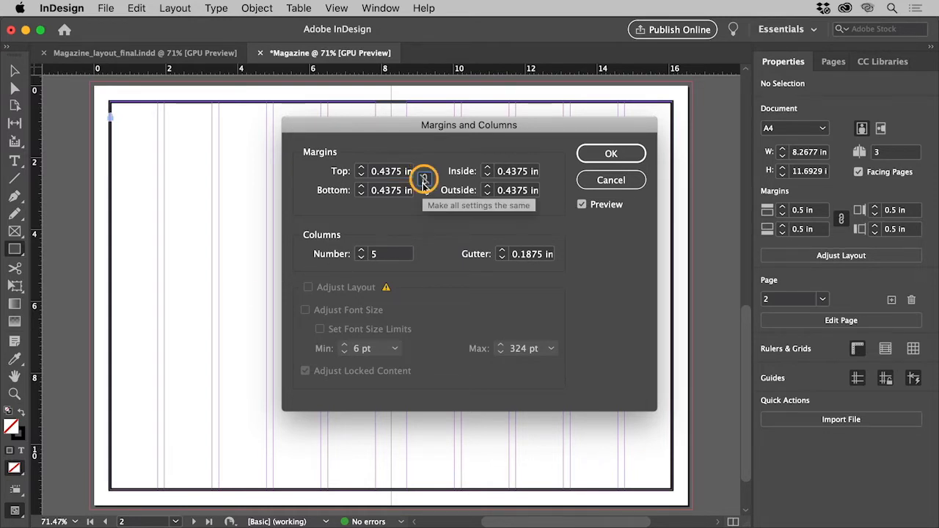
pyautogui.click(526, 191)
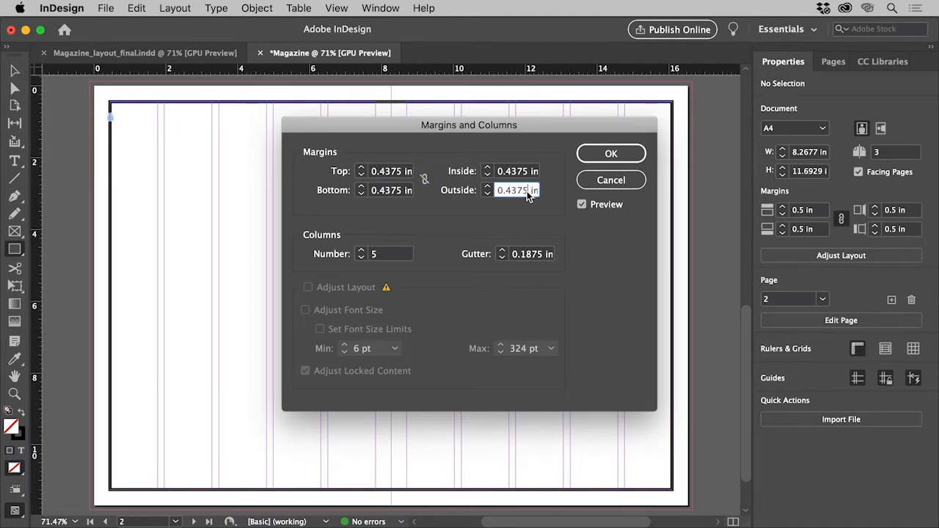
pyautogui.write('*2')
pyautogui.click(536, 173)
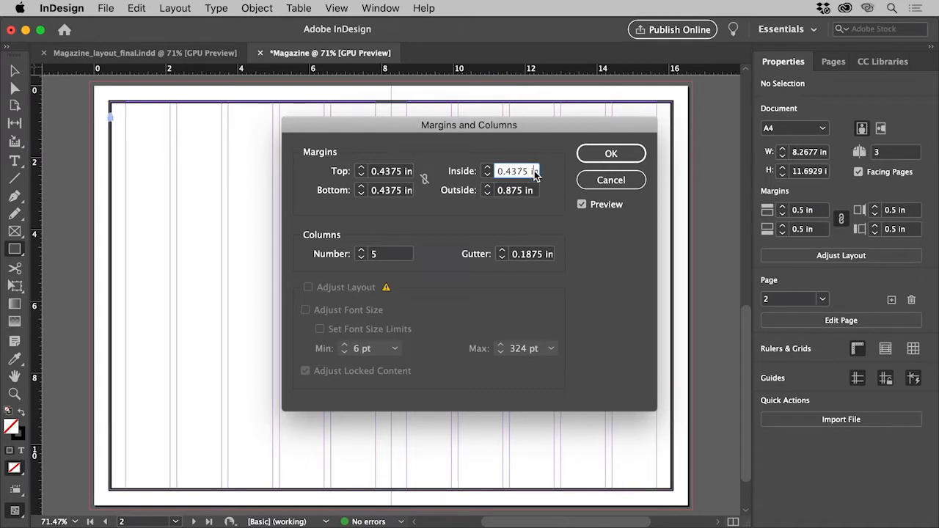
pyautogui.click(592, 154)
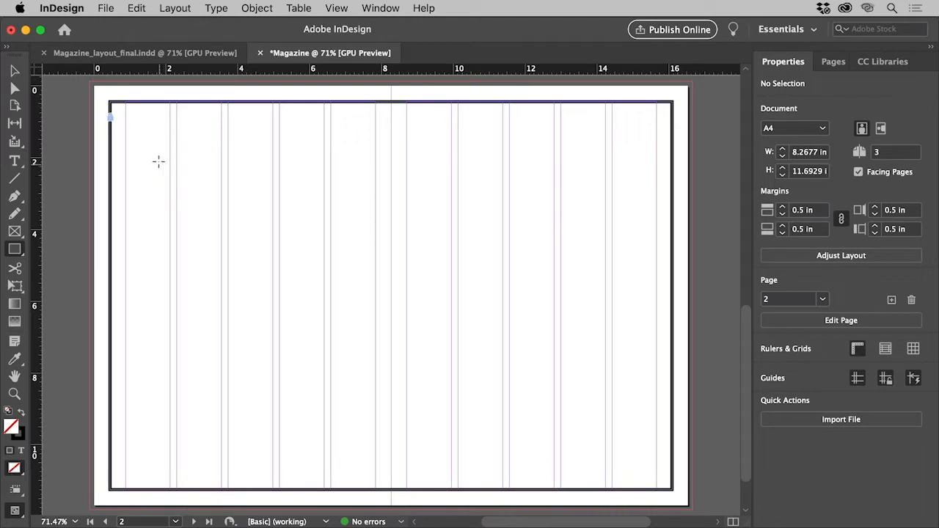
# - Create ruler guides for 3 rows with a 0 in gutter, fitted to the page
pyautogui.click(175, 9)
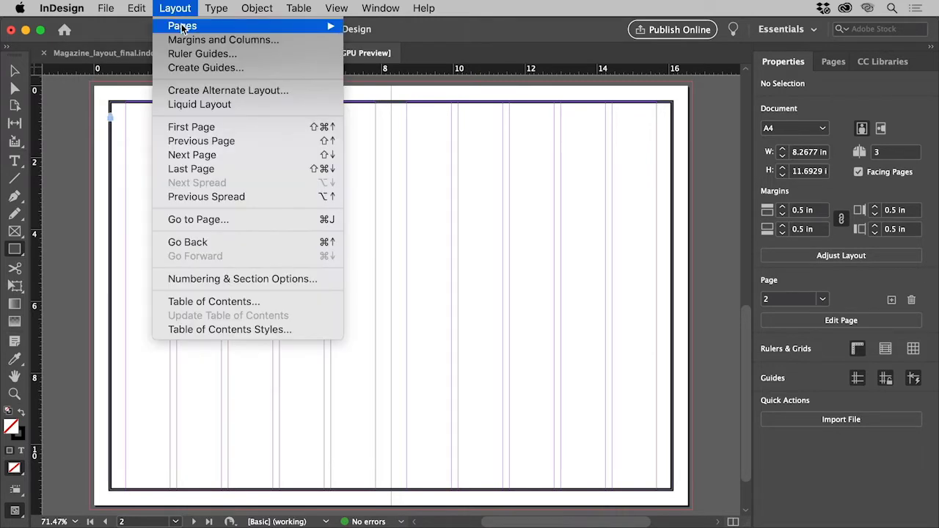
pyautogui.click(211, 67)
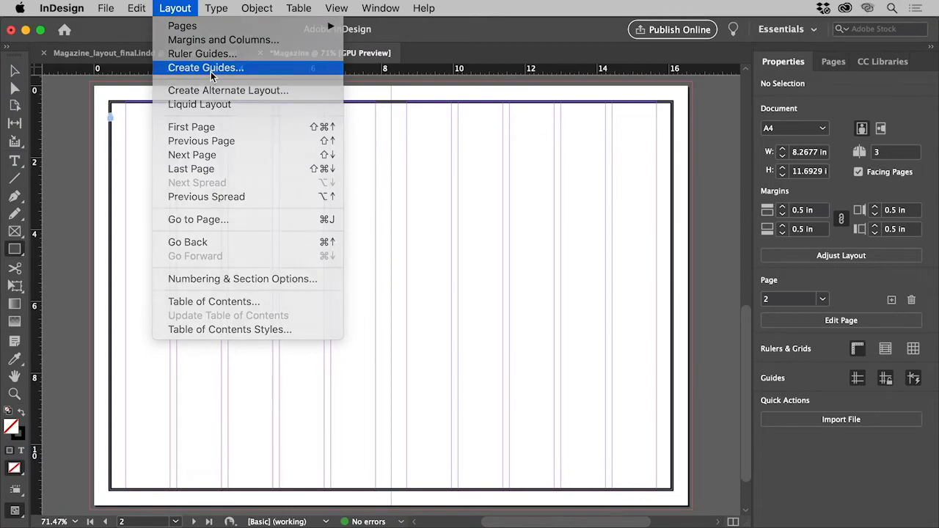
pyautogui.click(477, 272)
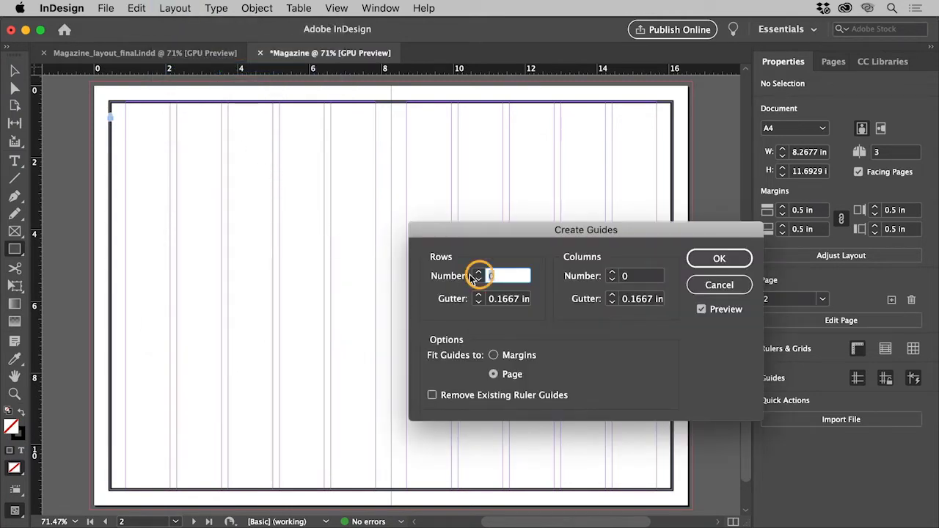
pyautogui.click(477, 272)
pyautogui.click(479, 272)
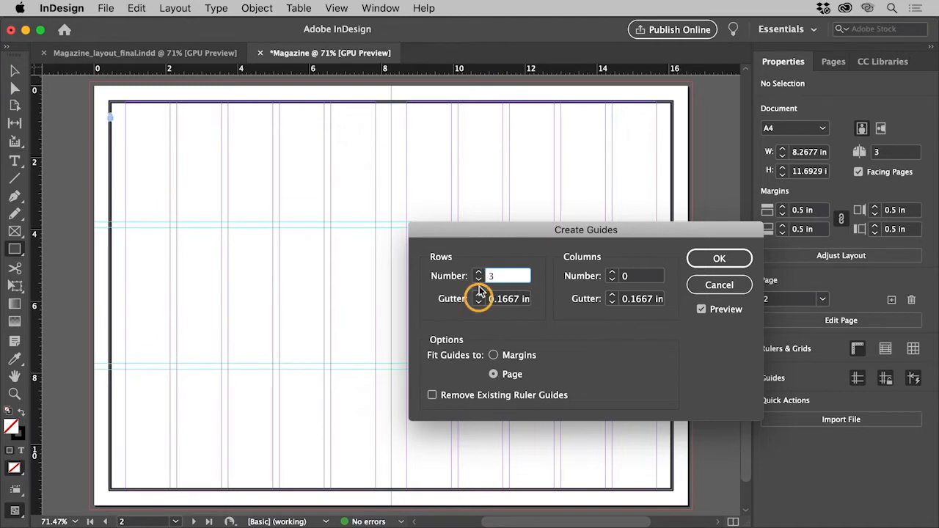
pyautogui.click(478, 302)
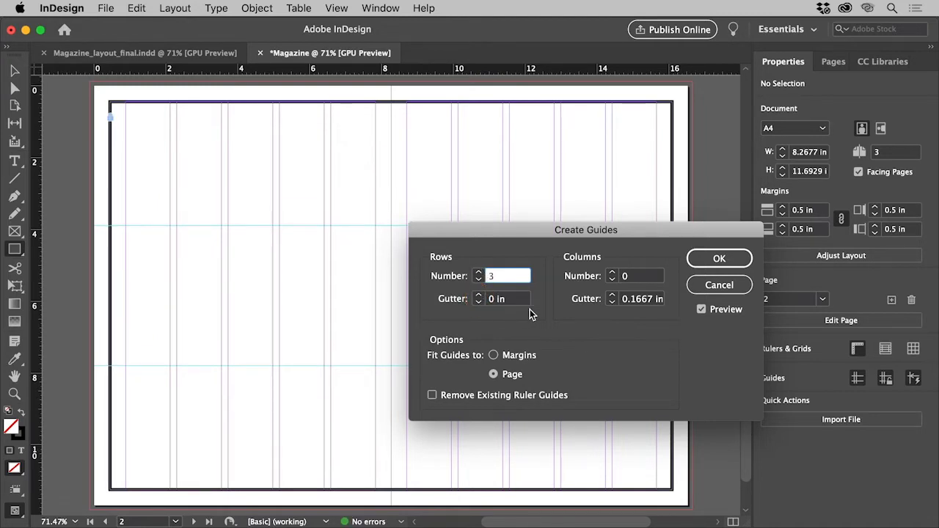
pyautogui.click(721, 264)
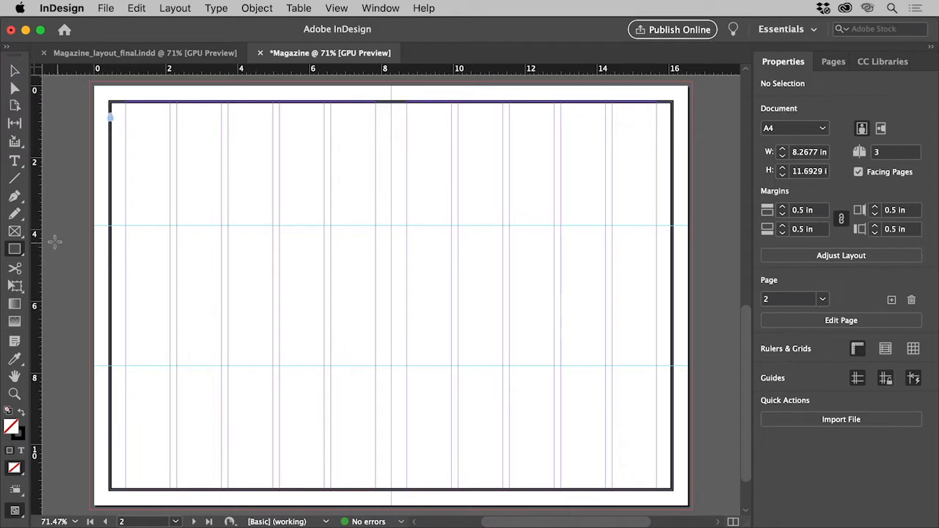
# - Draw a wide image frame from the left page's outer bleed across the spine, and one about 4.1 × 6.86 in down to the right page's bottom bleed
pyautogui.click(14, 232)
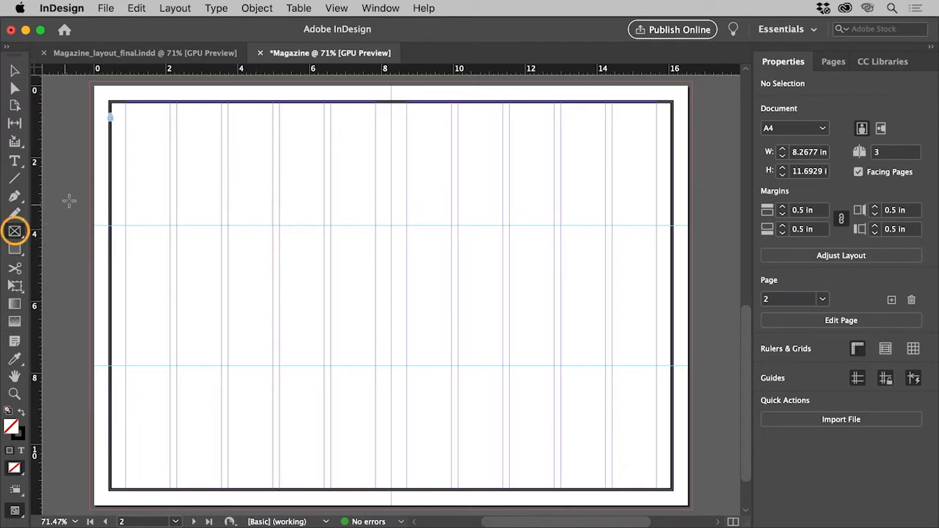
pyautogui.moveTo(91, 127); pyautogui.dragTo(452, 305)
pyautogui.moveTo(509, 328); pyautogui.dragTo(658, 512)
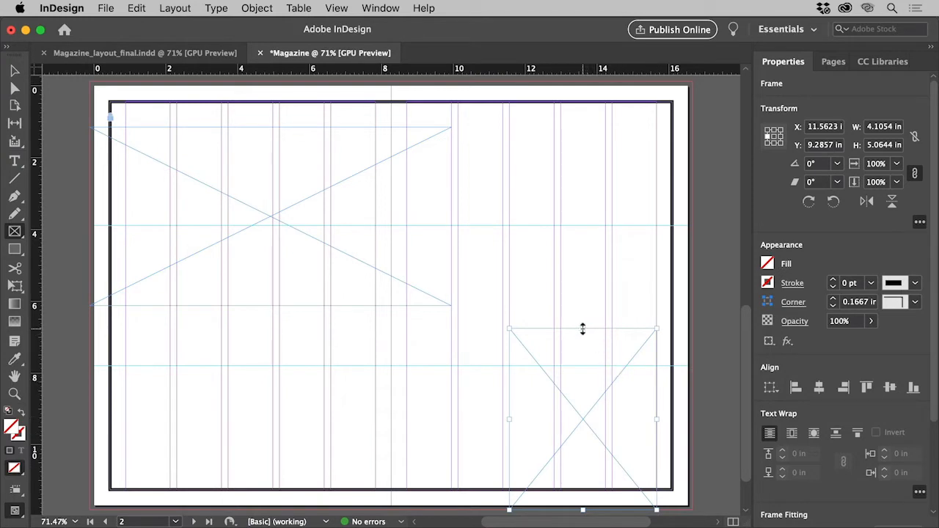
pyautogui.moveTo(582, 328); pyautogui.dragTo(581, 263)
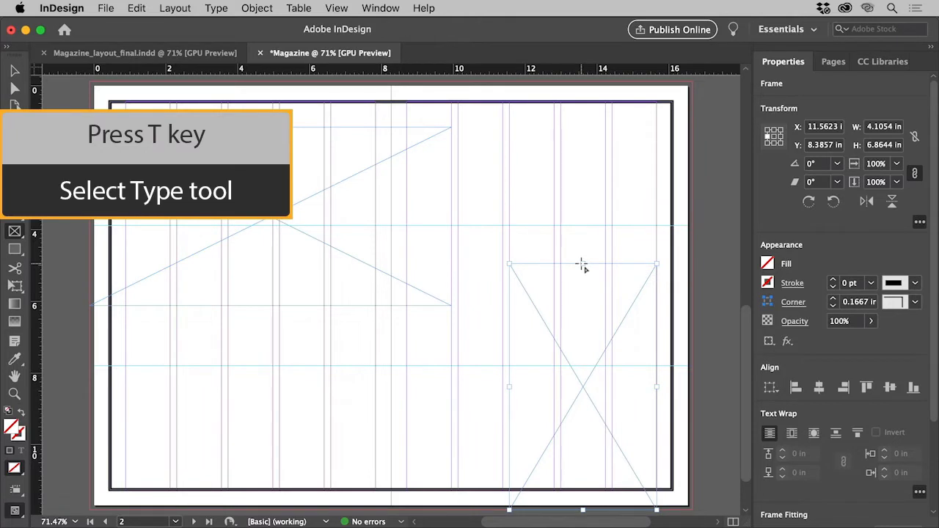
# - Draw text frames for the quote and headline, plus body frames about 5.53 × 2.26 in on the left page and 2.67 × 2.26 in on the right
pyautogui.press('t')
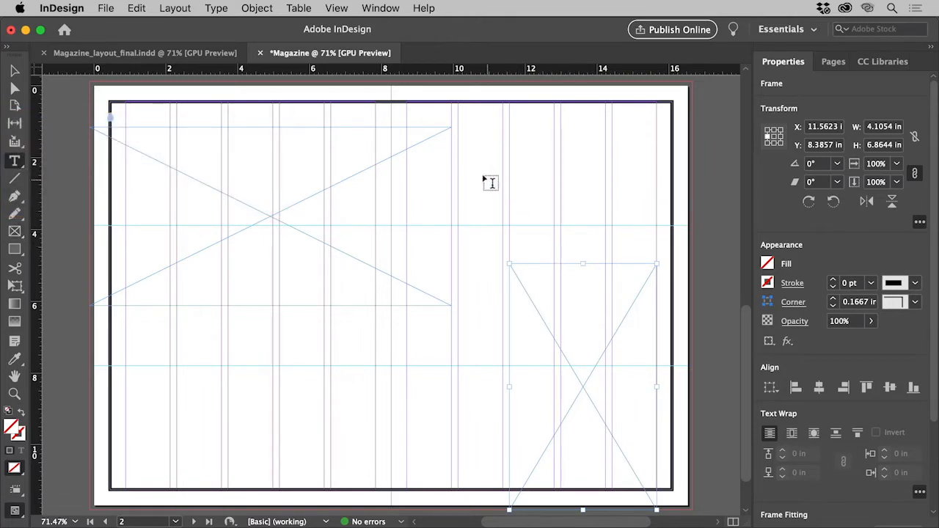
pyautogui.moveTo(458, 149)
pyautogui.mouseDown()
pyautogui.moveTo(484, 194)
pyautogui.moveTo(554, 242)
pyautogui.mouseUp()
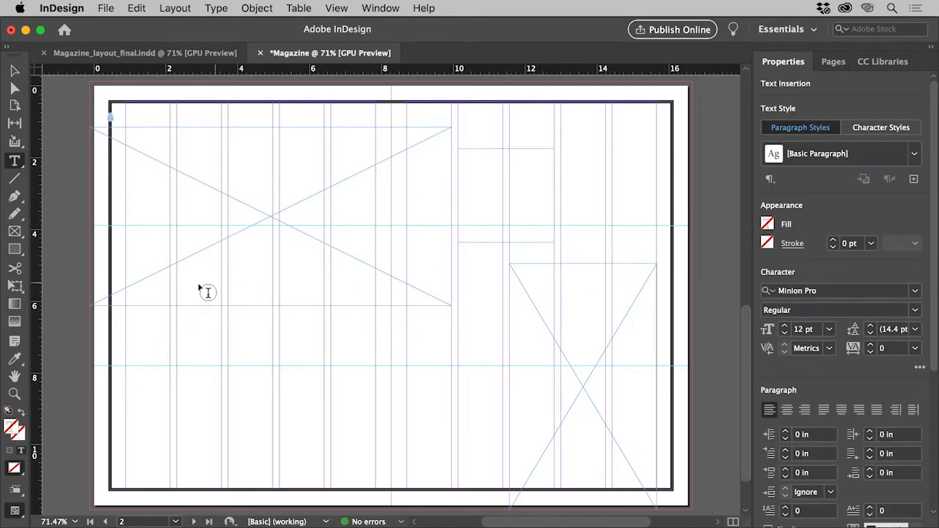
pyautogui.moveTo(176, 278)
pyautogui.mouseDown()
pyautogui.moveTo(312, 322)
pyautogui.moveTo(375, 328)
pyautogui.mouseUp()
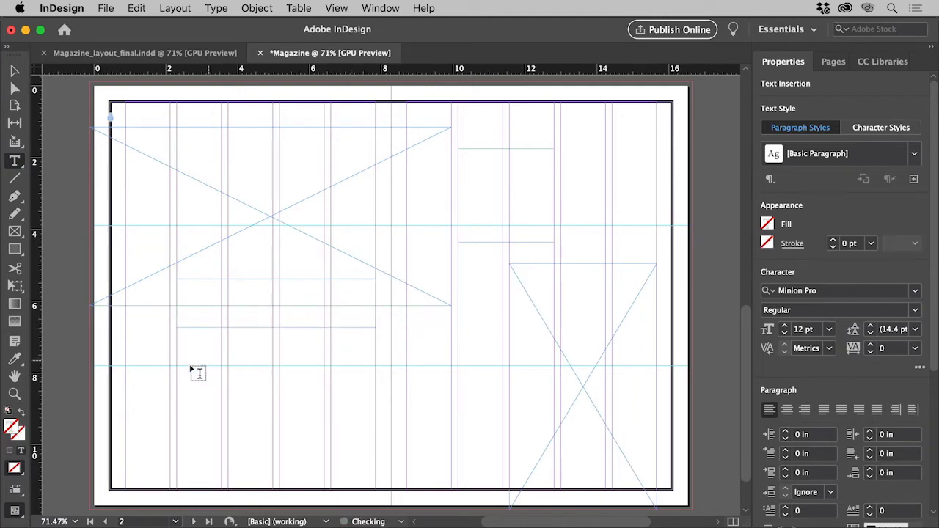
pyautogui.moveTo(178, 365); pyautogui.dragTo(377, 446)
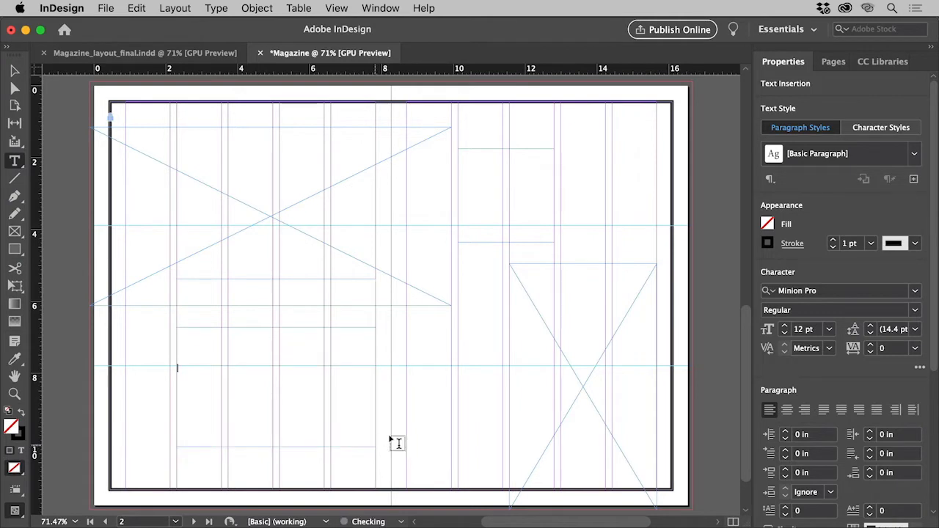
pyautogui.moveTo(407, 365); pyautogui.dragTo(503, 447)
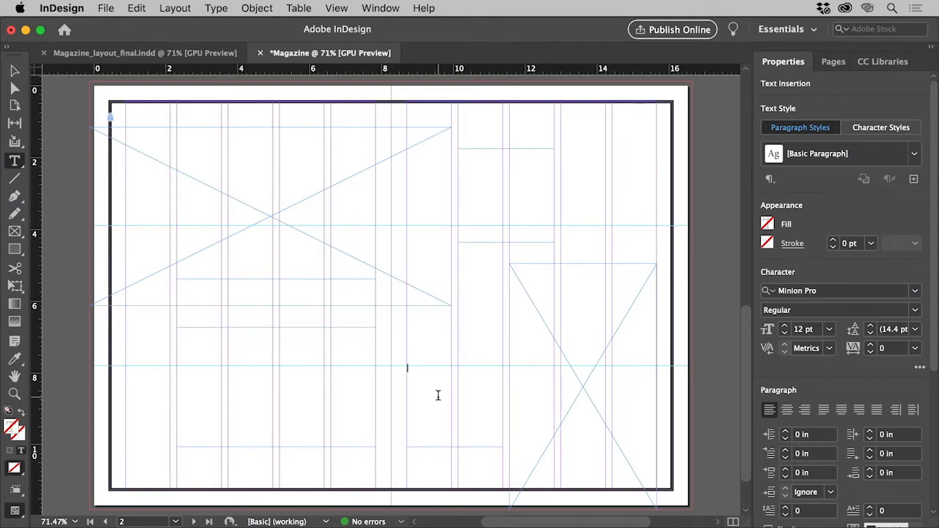
# - Thread the left page's body text frame to the right page's body frame and fill them with placeholder text
pyautogui.click(15, 71)
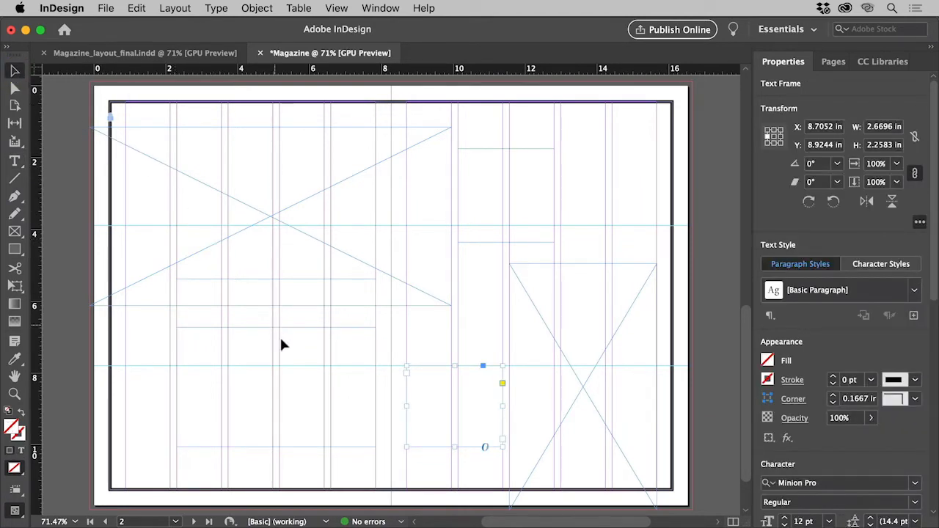
pyautogui.click(291, 394)
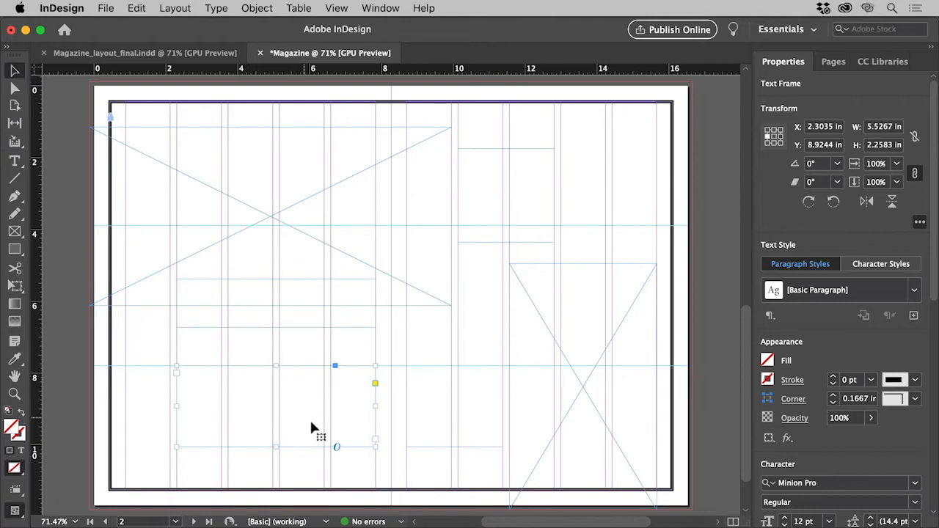
pyautogui.click(375, 439)
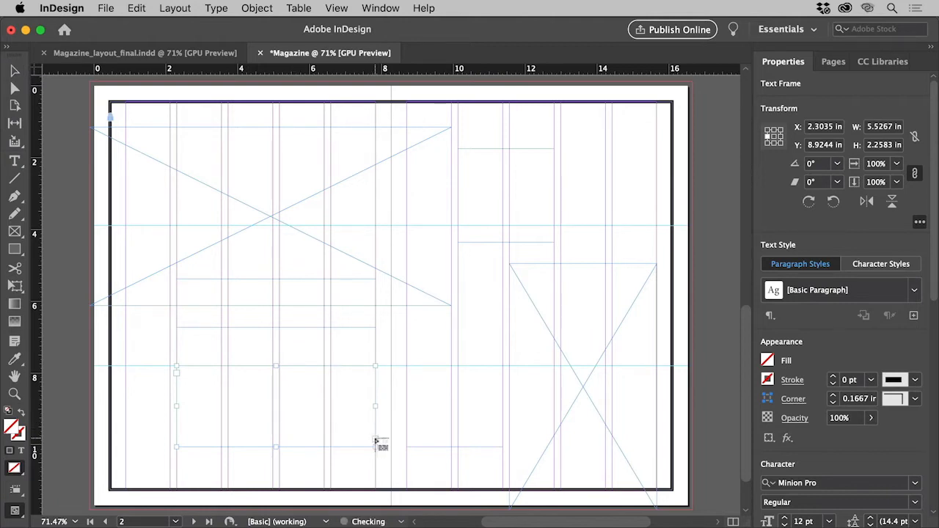
pyautogui.click(421, 401)
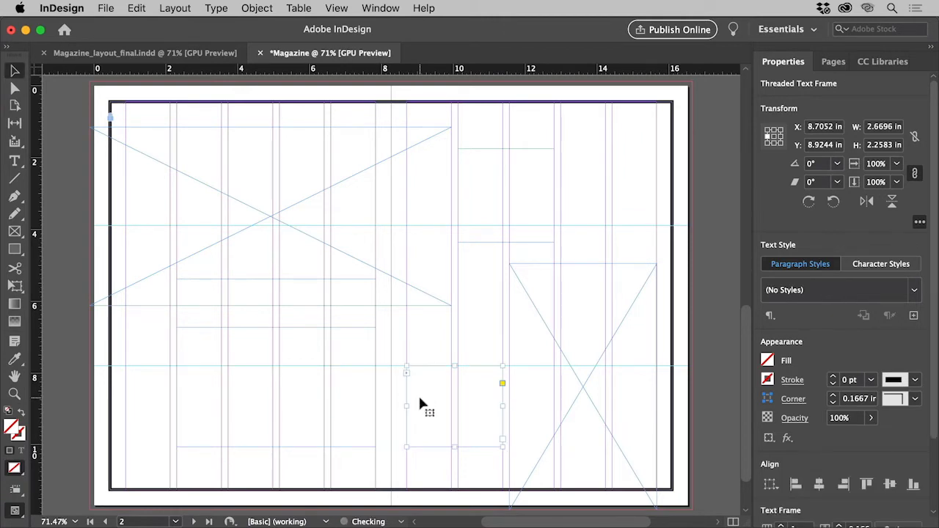
pyautogui.rightClick(419, 399)
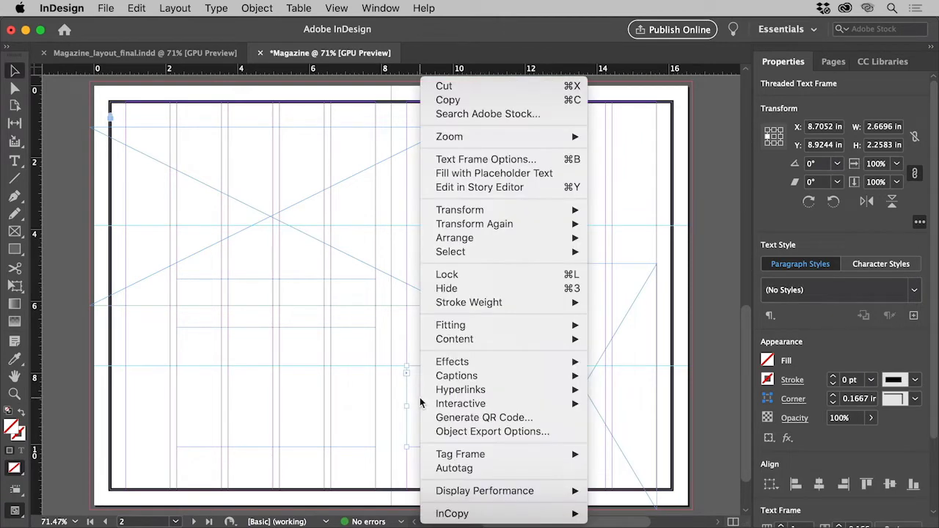
pyautogui.click(531, 182)
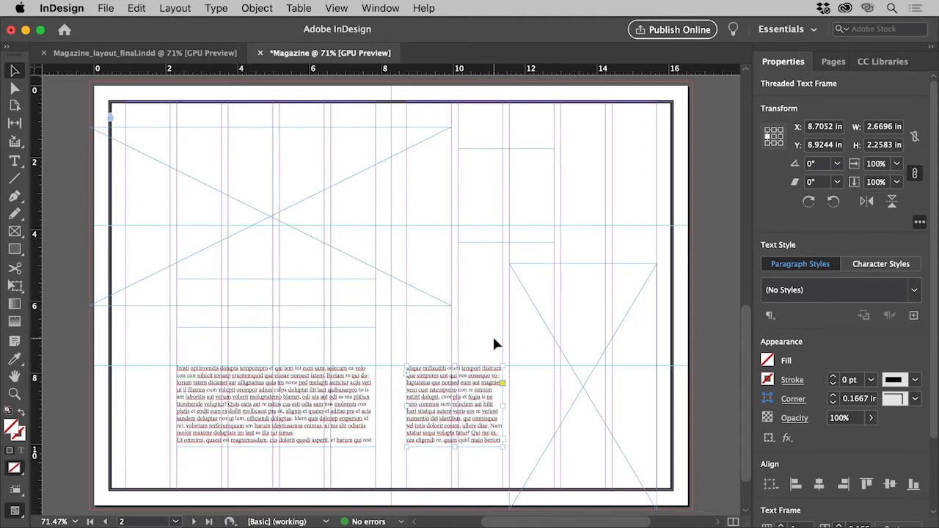
# - Set the left page's body text frame to 4 columns with a 0.1875 in gutter
pyautogui.click(306, 391)
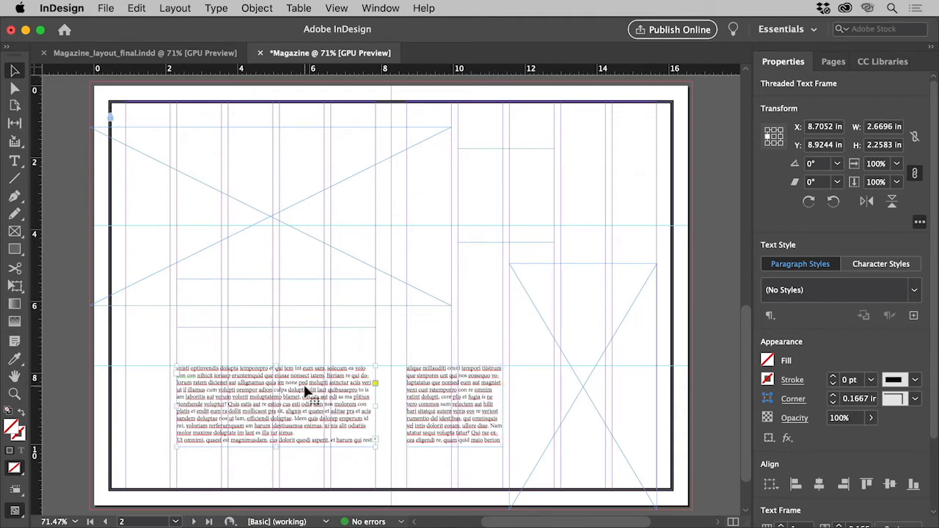
pyautogui.click(256, 8)
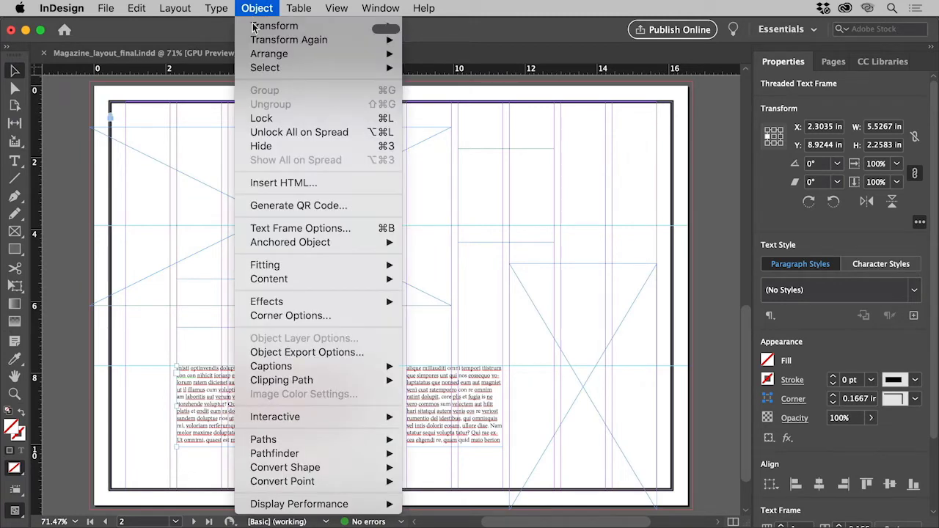
pyautogui.click(318, 229)
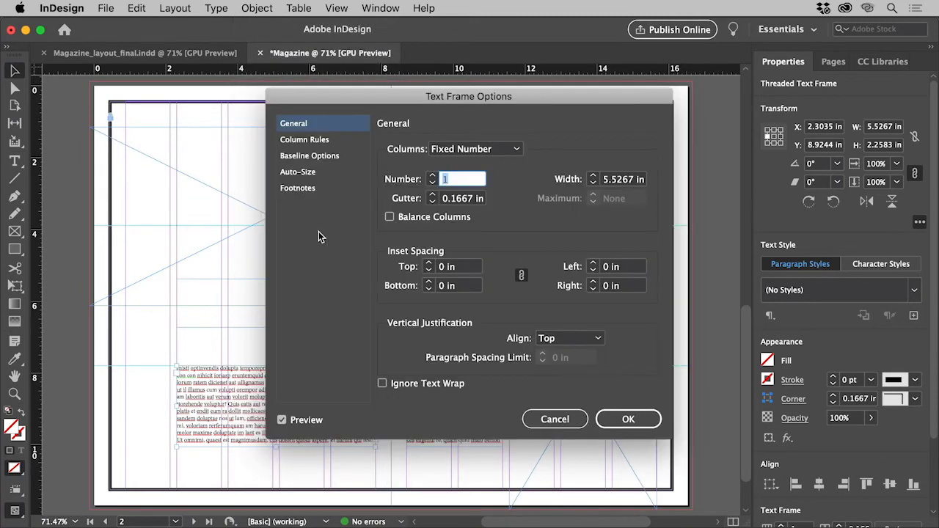
pyautogui.click(432, 176)
pyautogui.click(432, 176)
pyautogui.click(432, 176)
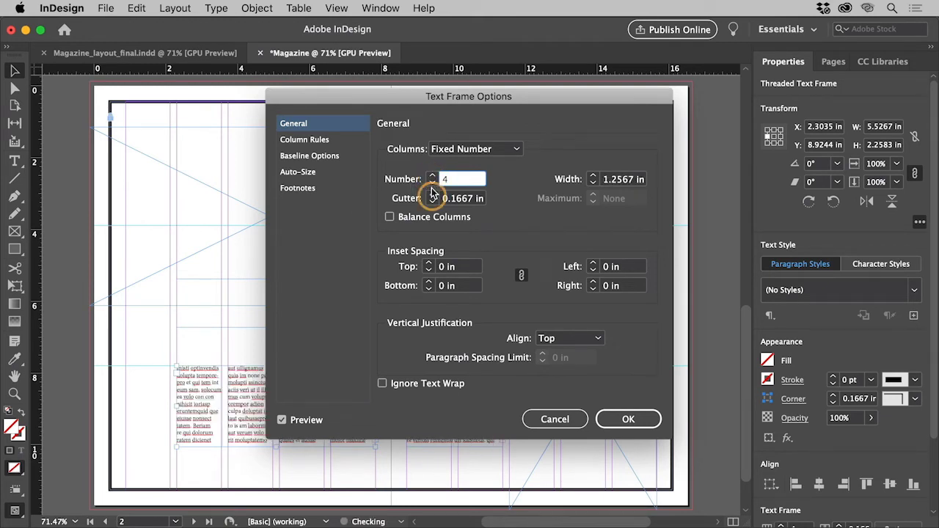
pyautogui.click(432, 195)
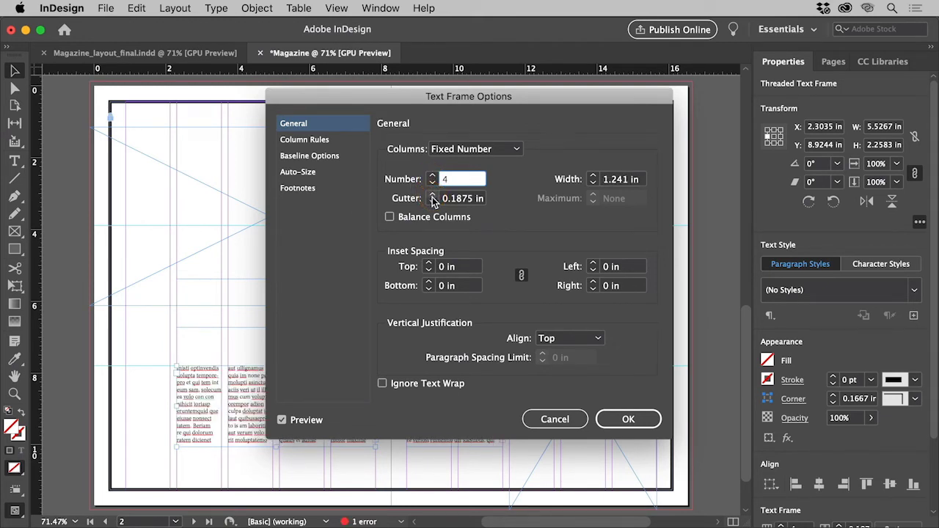
pyautogui.click(615, 417)
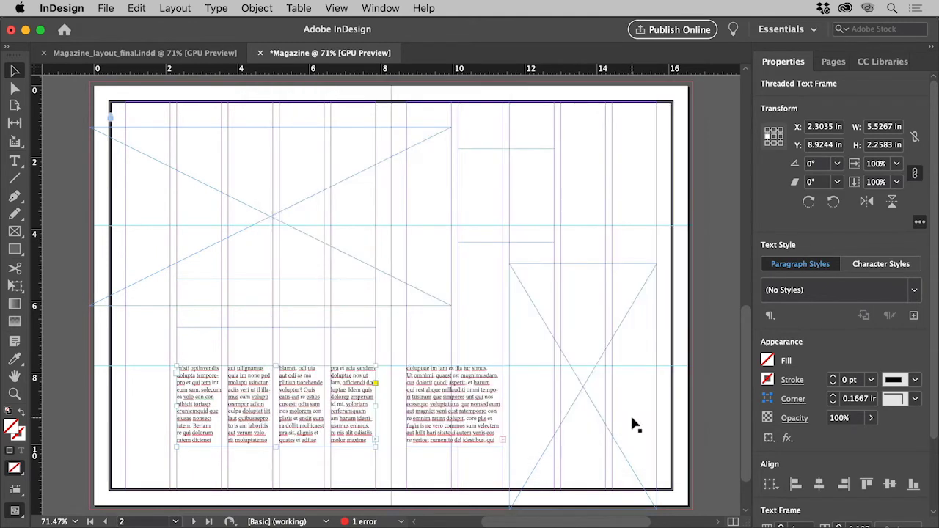
# - Set the right page's body text frame to 2 columns with a 0.1875 in gutter
pyautogui.click(477, 421)
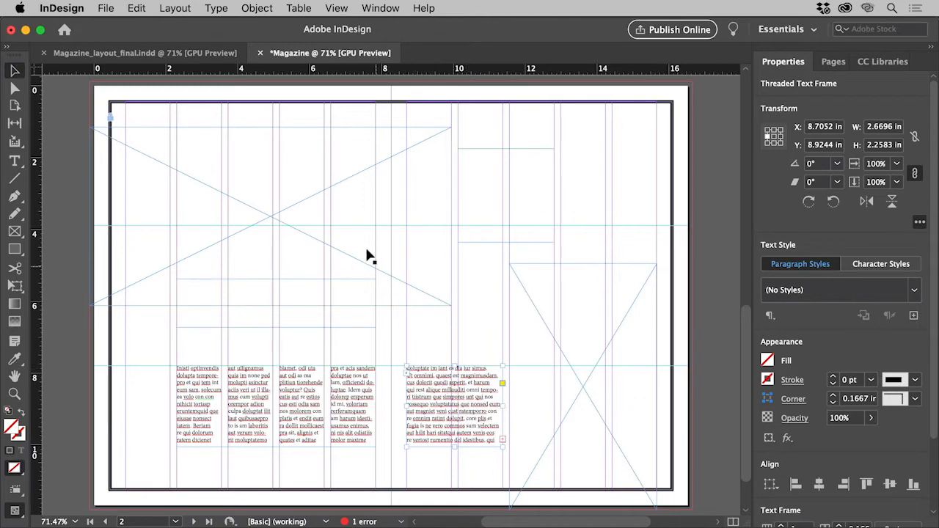
pyautogui.click(257, 8)
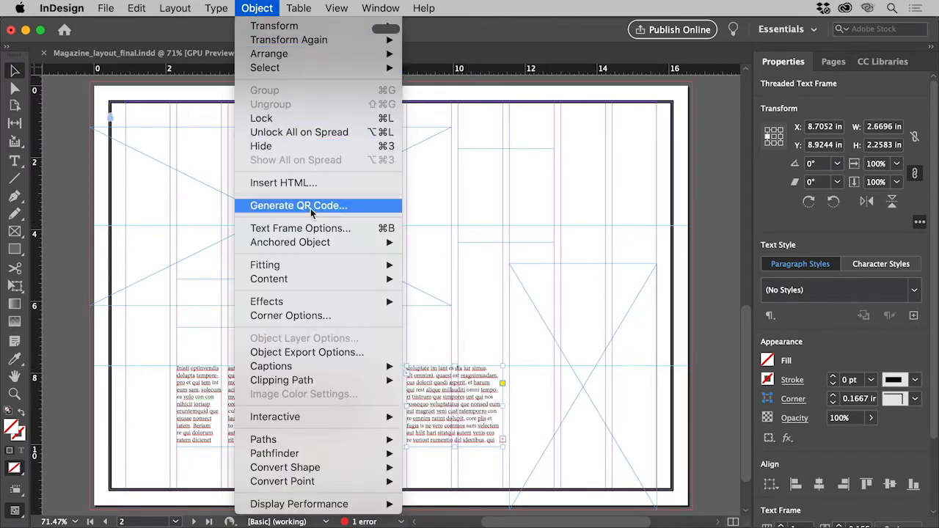
pyautogui.click(321, 231)
pyautogui.click(433, 180)
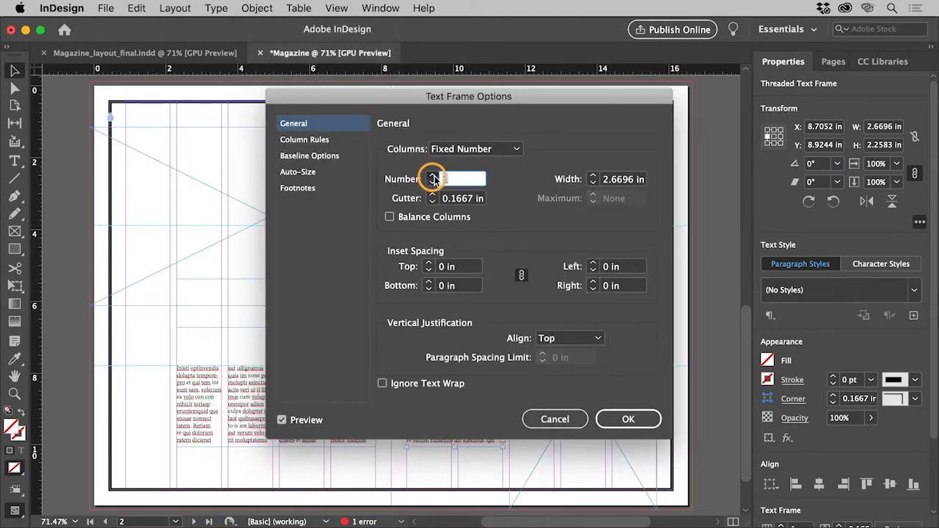
pyautogui.click(432, 195)
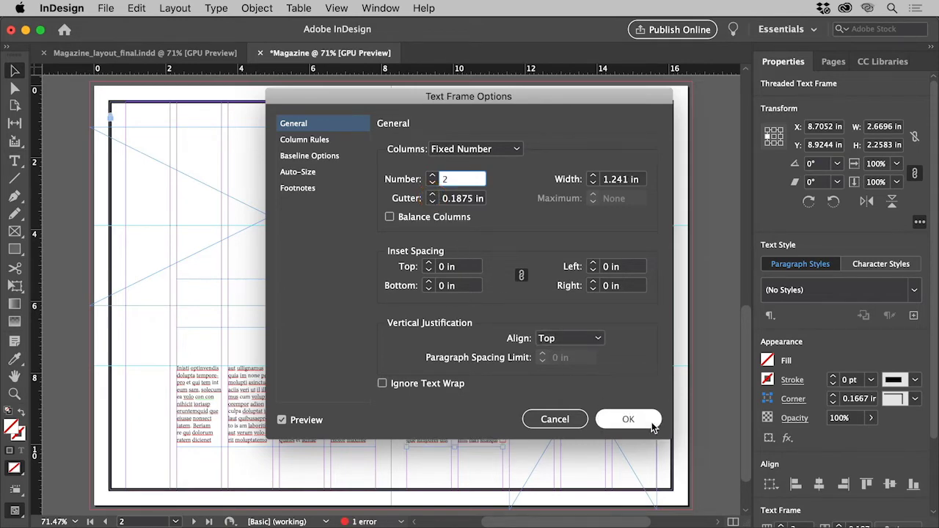
pyautogui.click(628, 419)
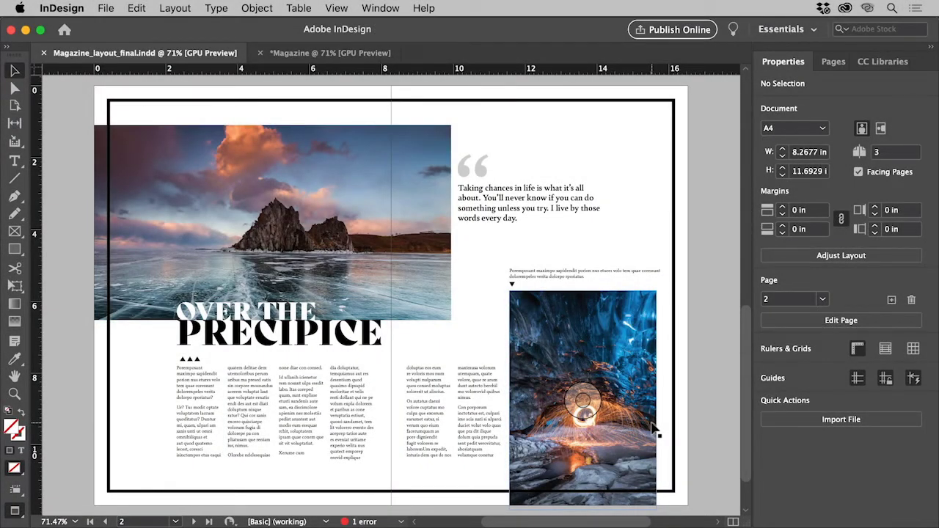
# - Examine the text frame of the large quotation mark above the quote in the finished magazine spread
pyautogui.tripleClick(486, 165)
pyautogui.press('Escape')
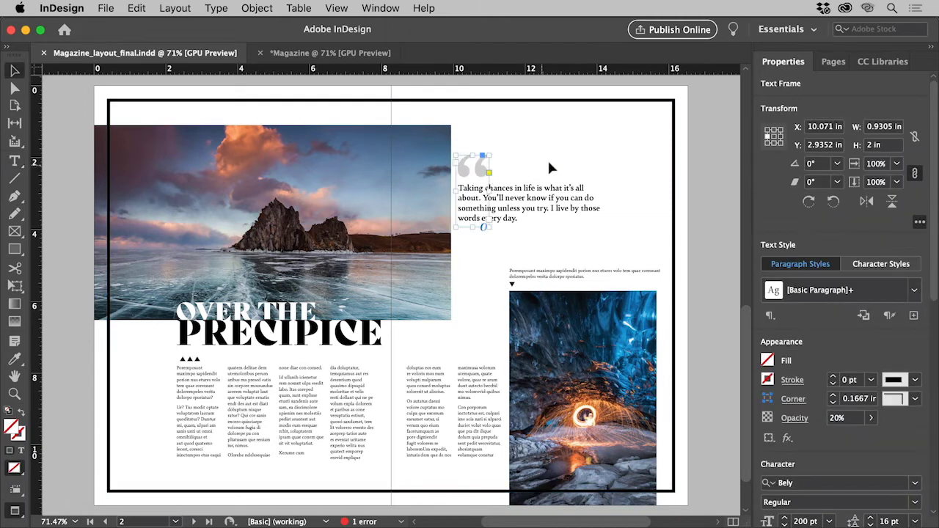
pyautogui.click(547, 158)
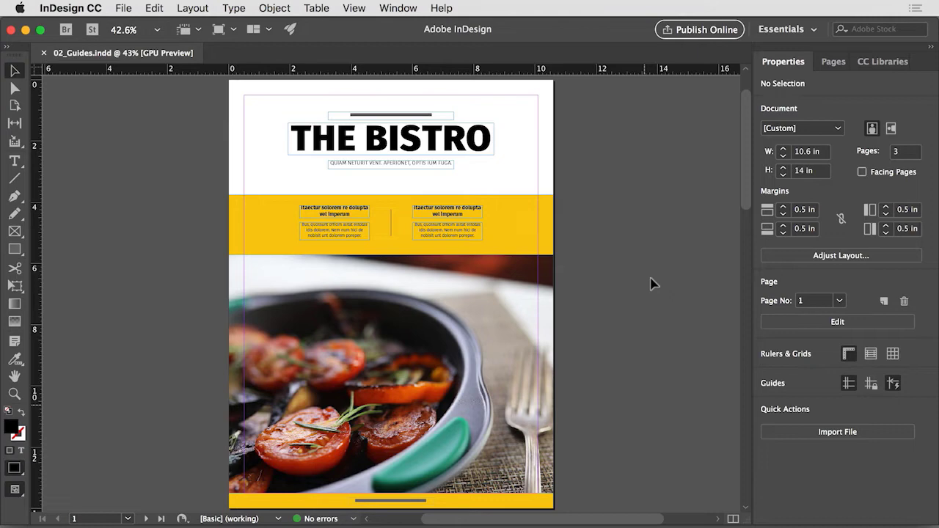
# - Show the document's page thumbnails and view pages 2 and 3 of 02_Guides.indd
pyautogui.click(405, 8)
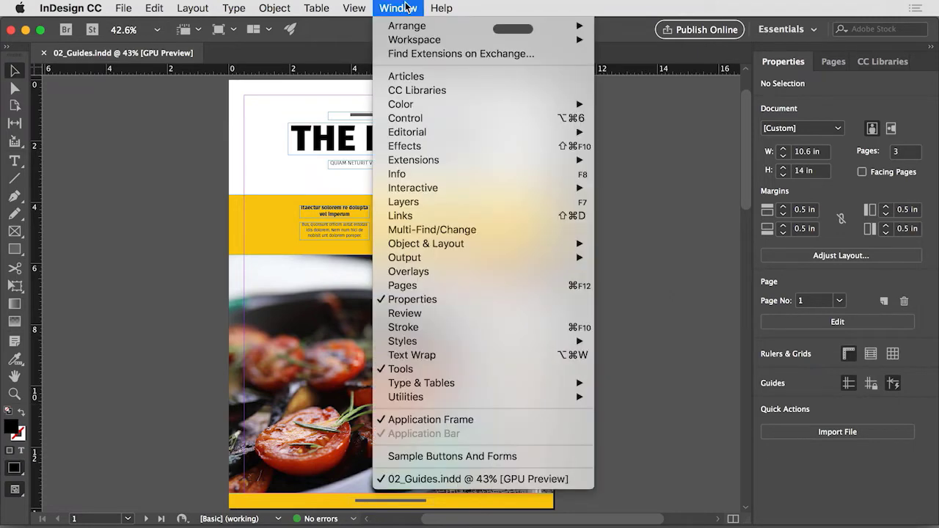
pyautogui.click(418, 285)
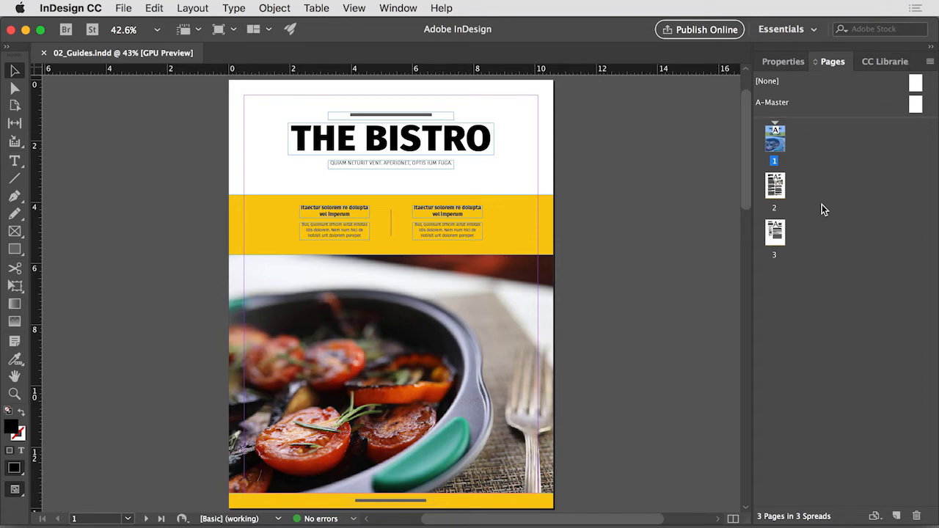
pyautogui.doubleClick(780, 184)
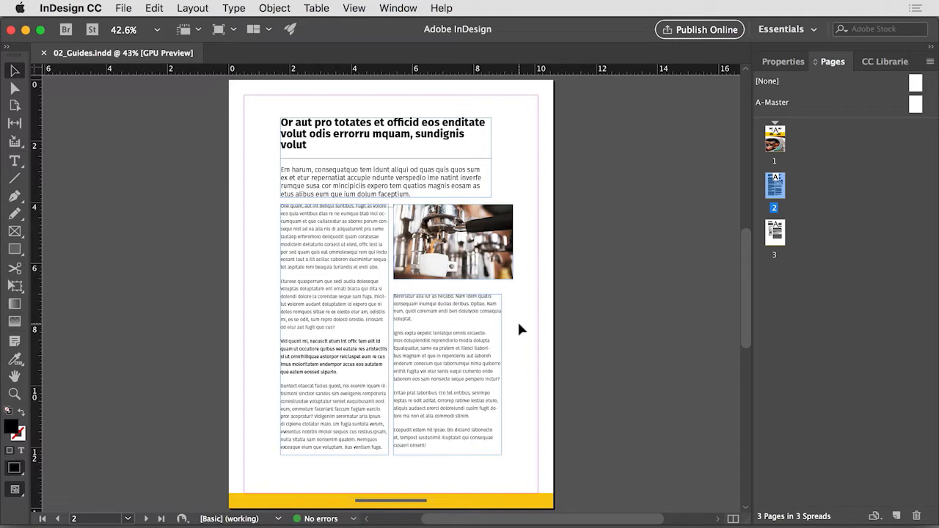
pyautogui.doubleClick(778, 233)
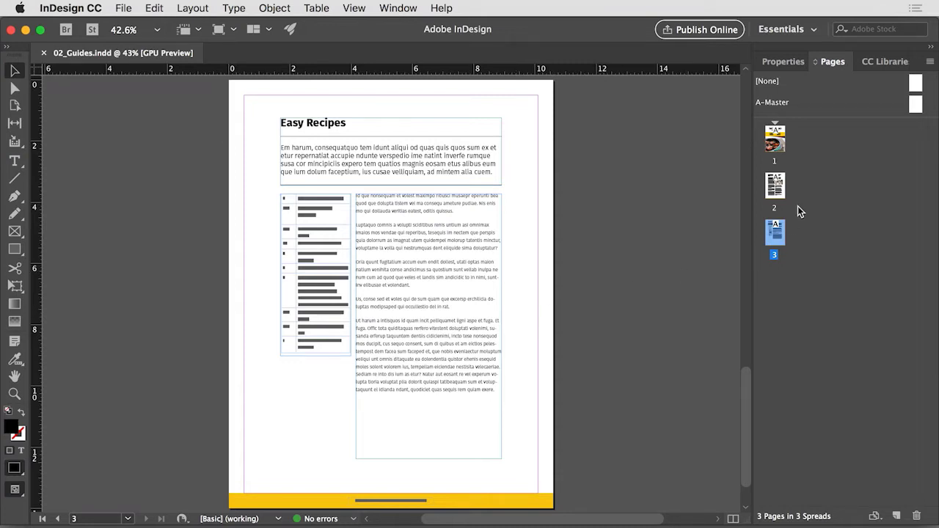
# - Select pages 2 and 3 together and open their margin and column settings with Adjust Layout turned off
pyautogui.doubleClick(782, 183)
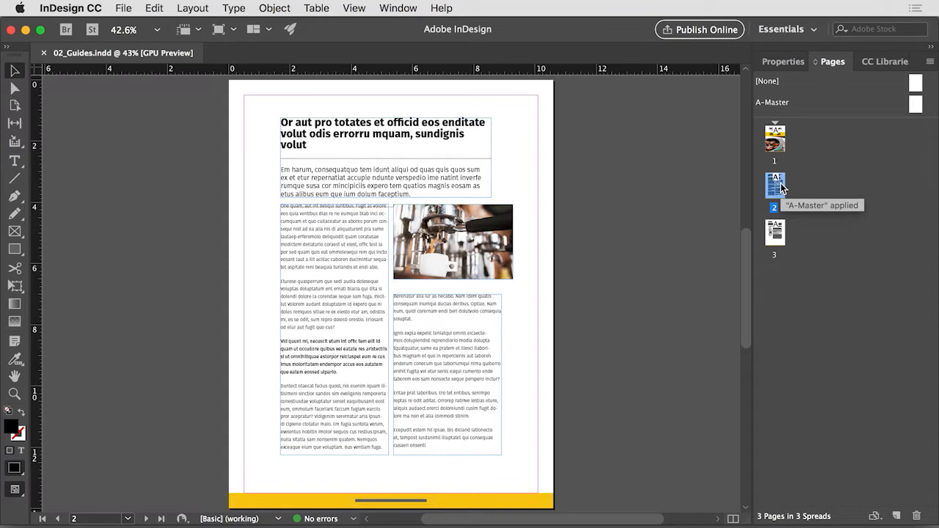
pyautogui.keyDown('shift'); pyautogui.click(773, 237); pyautogui.keyUp('shift')
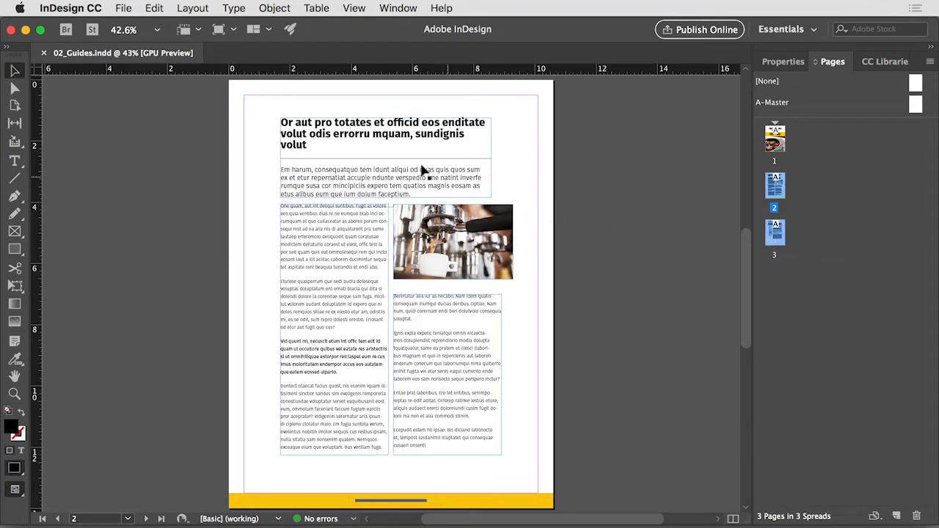
pyautogui.click(202, 9)
pyautogui.click(205, 42)
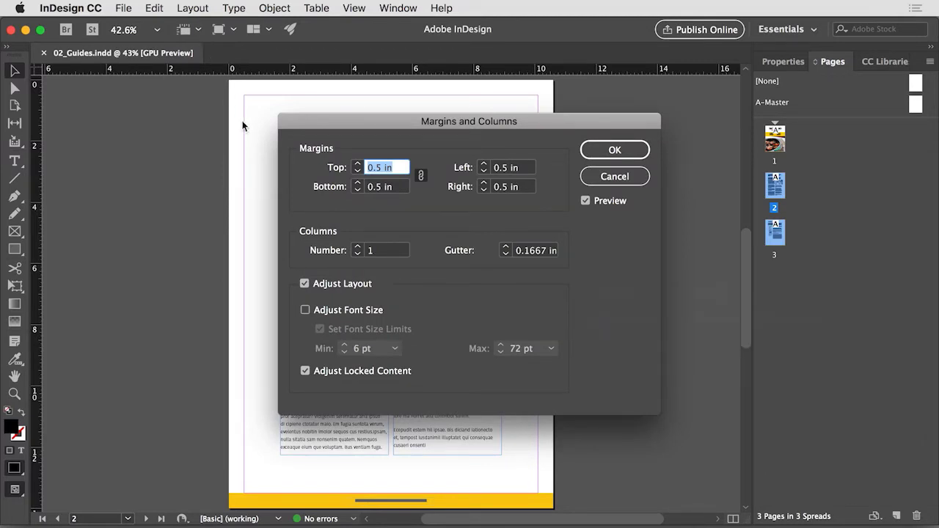
pyautogui.click(335, 283)
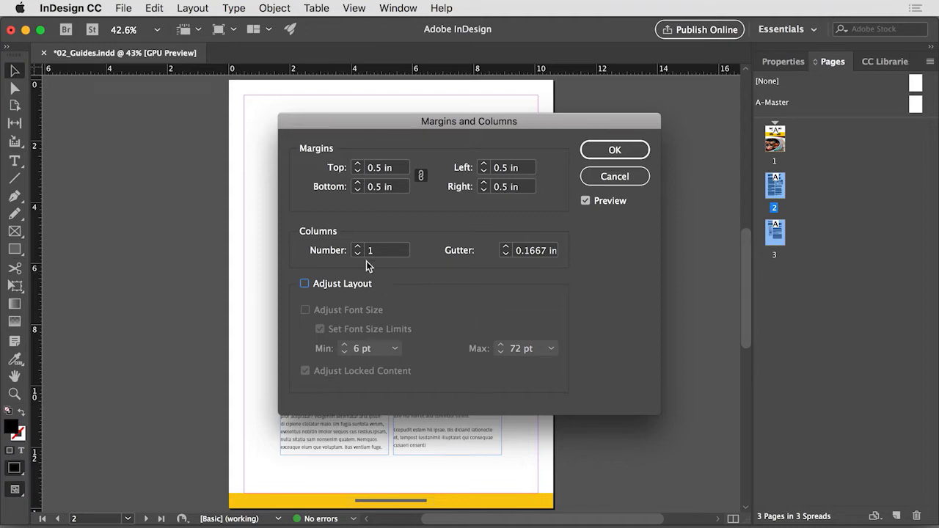
# - Unlink the margins and set them to 1.25 in top, 1.75 in bottom, 1.5 in left and 1.5 in right
pyautogui.click(421, 176)
pyautogui.press('Tab')
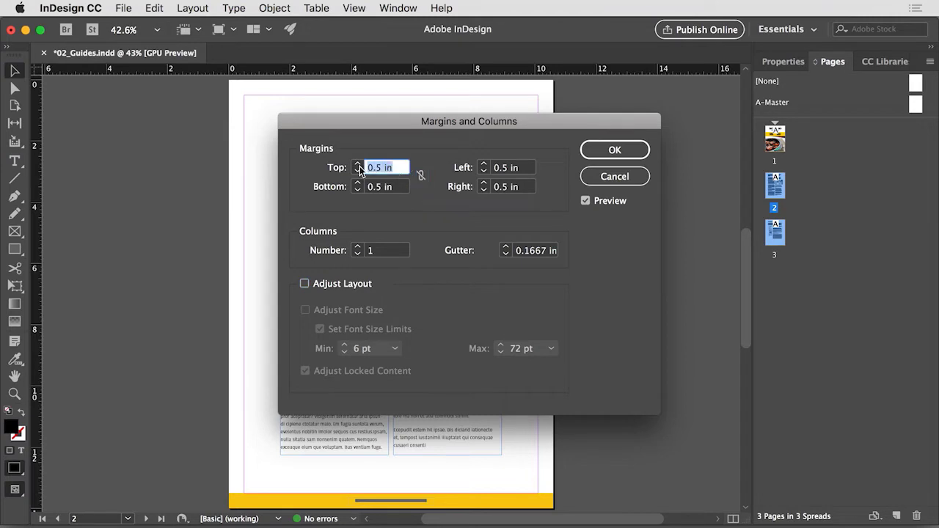
pyautogui.write('1.25')
pyautogui.press('Tab')
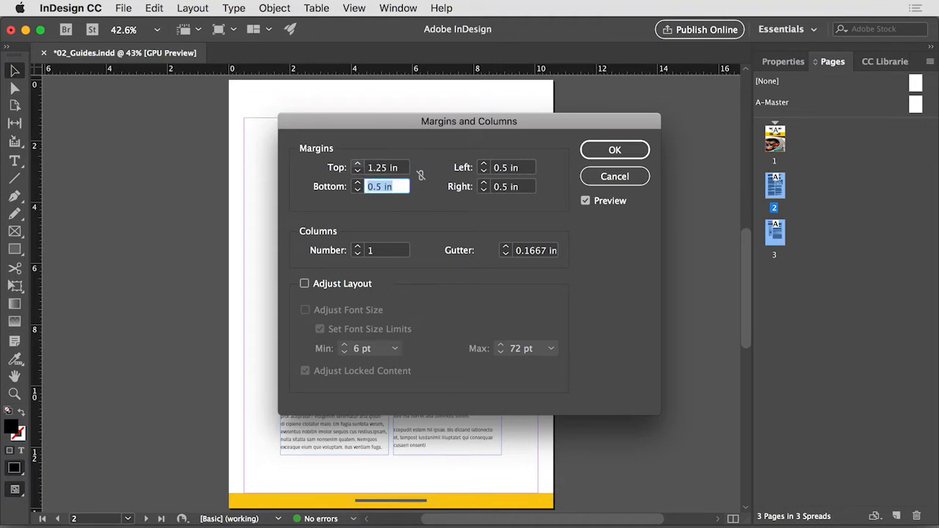
pyautogui.write('1.75')
pyautogui.press('Tab')
pyautogui.press('Tab')
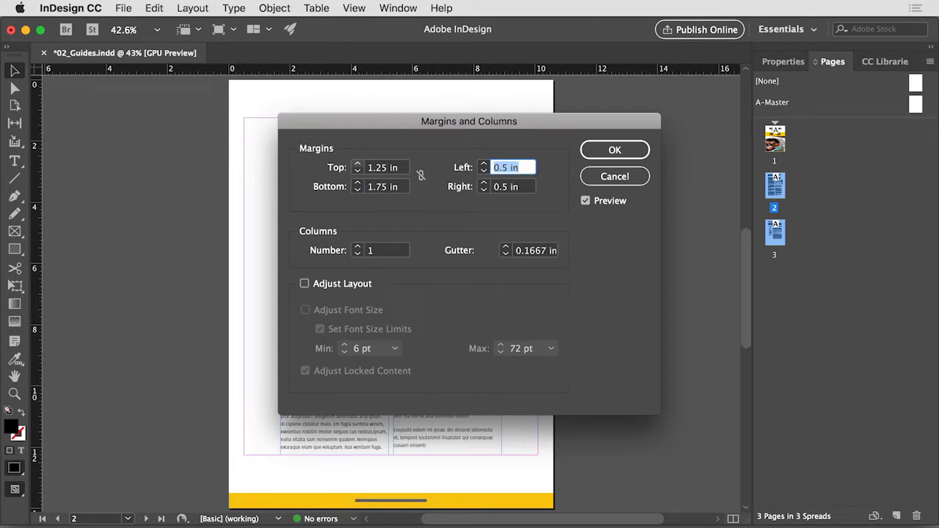
pyautogui.write('1.5')
pyautogui.press('Tab')
pyautogui.write('1.5')
pyautogui.press('Tab')
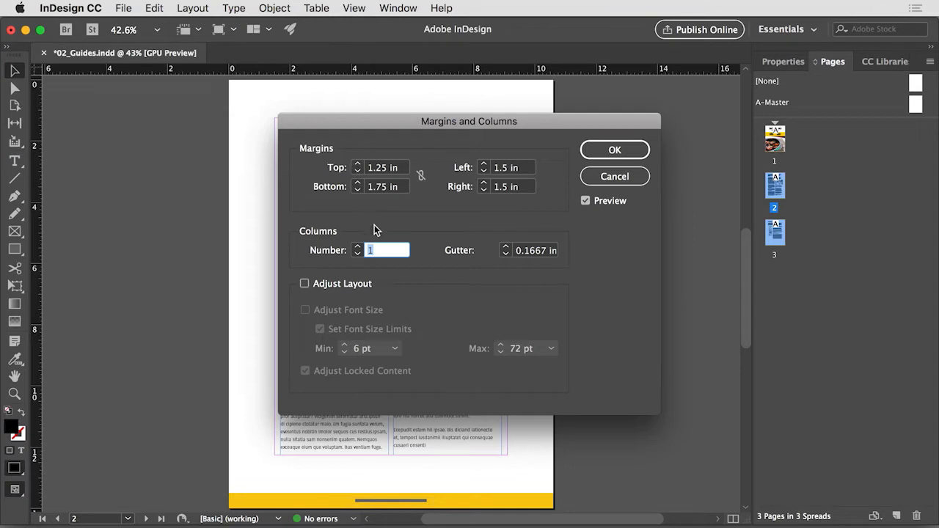
# - Set 2 columns with a 0.5 in gutter and apply the margin and column settings to pages 2 and 3
pyautogui.write('2')
pyautogui.press('Tab')
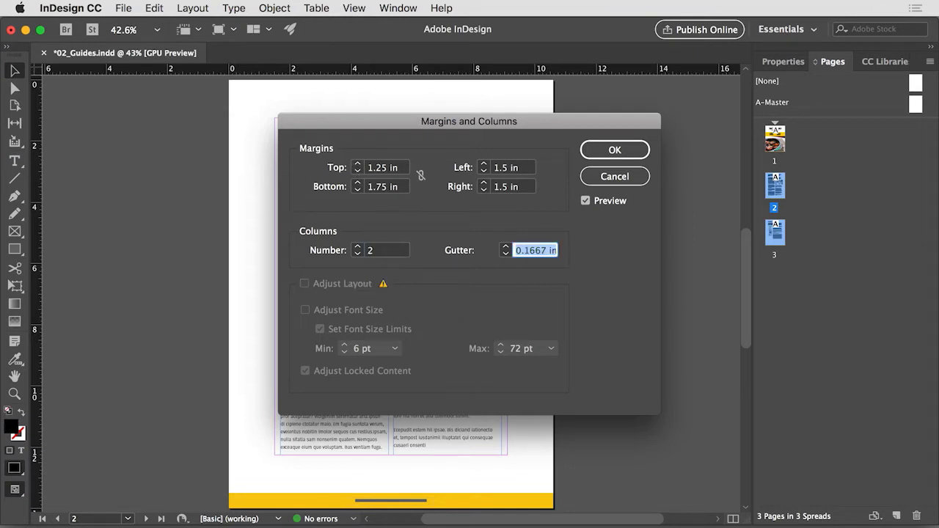
pyautogui.write('.5')
pyautogui.press('Return')
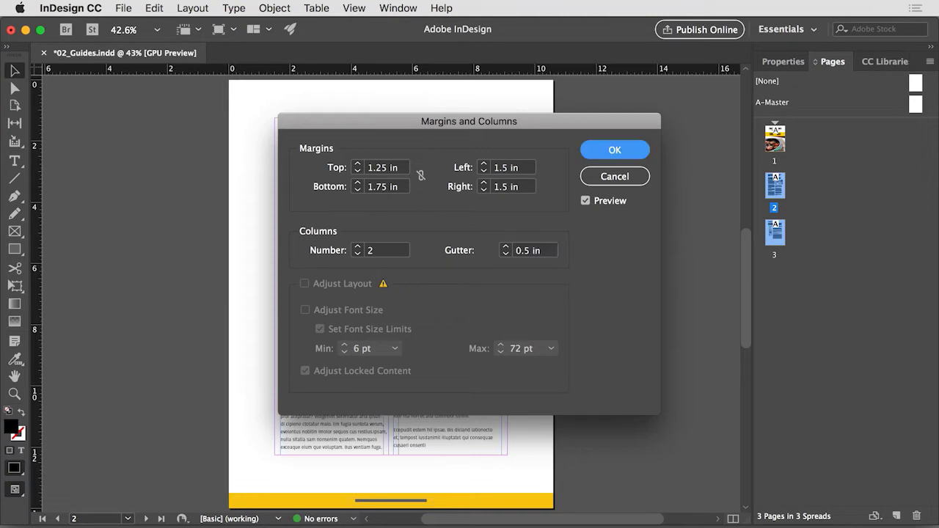
pyautogui.click(616, 147)
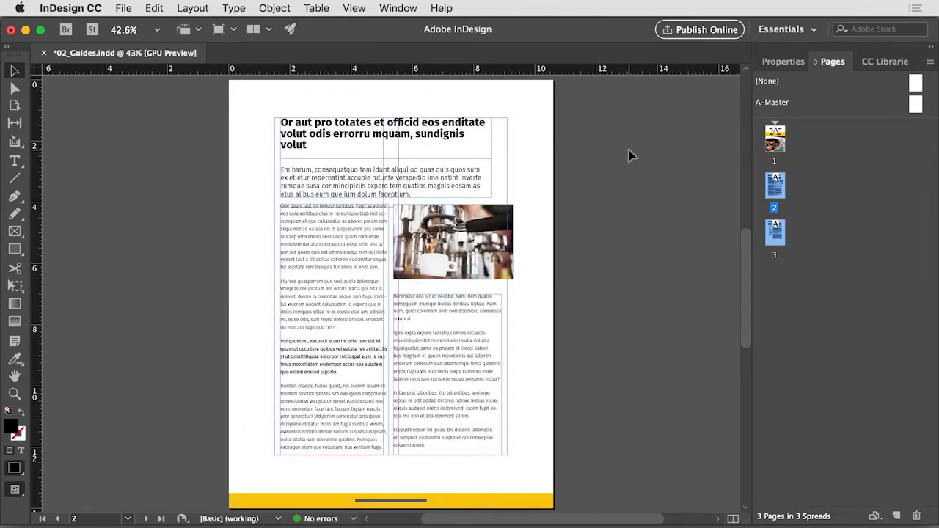
# - Check the column guides on pages 2 and 3 and the Snap to Guides option
pyautogui.doubleClick(773, 187)
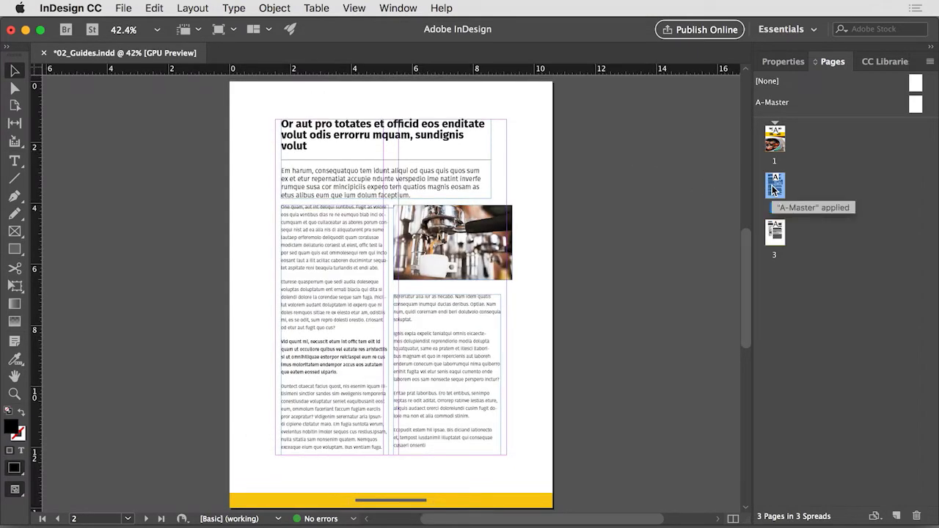
pyautogui.doubleClick(775, 231)
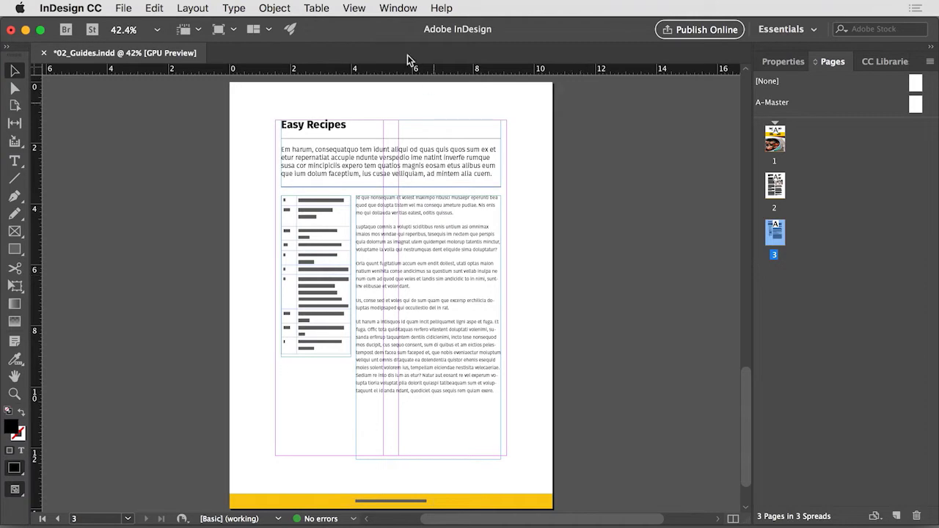
pyautogui.click(354, 9)
pyautogui.moveTo(427, 312)
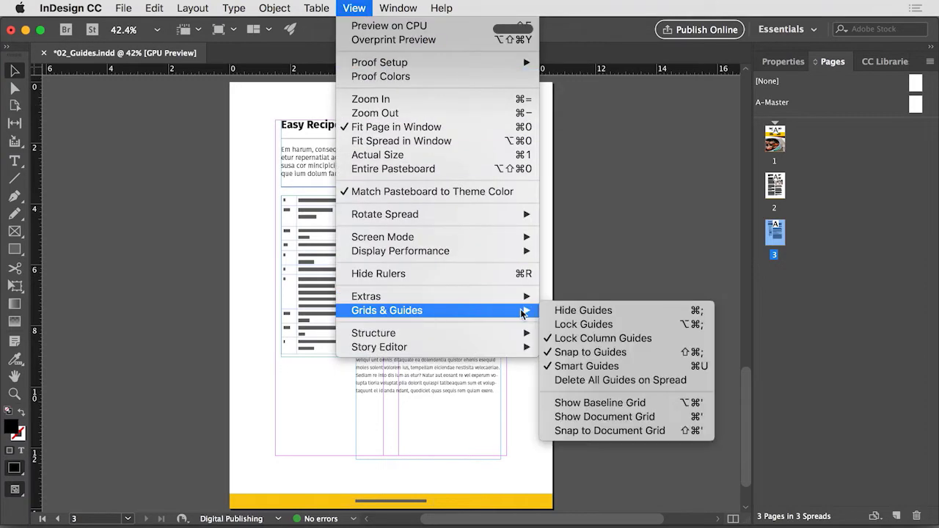
pyautogui.click(620, 352)
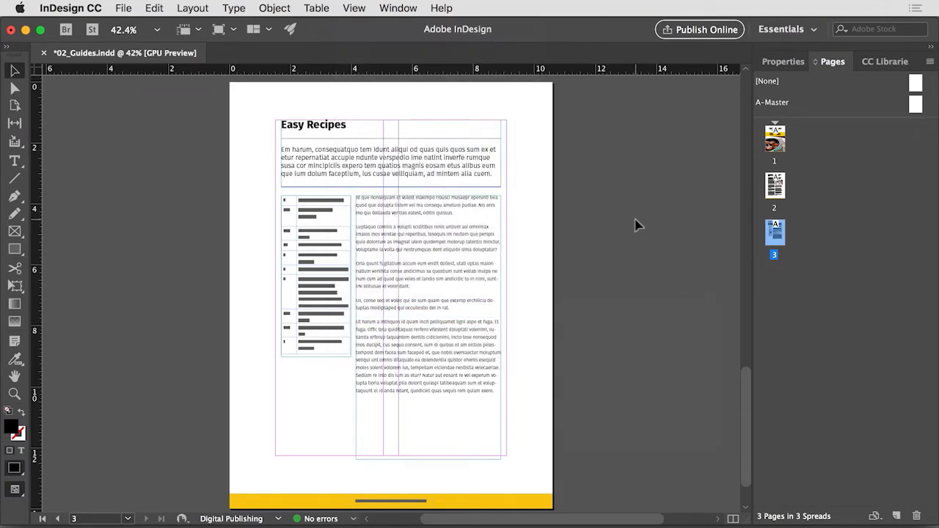
# - Widen page 2's headline and intro text frame so both sides snap to the left and right margin guides
pyautogui.doubleClick(780, 188)
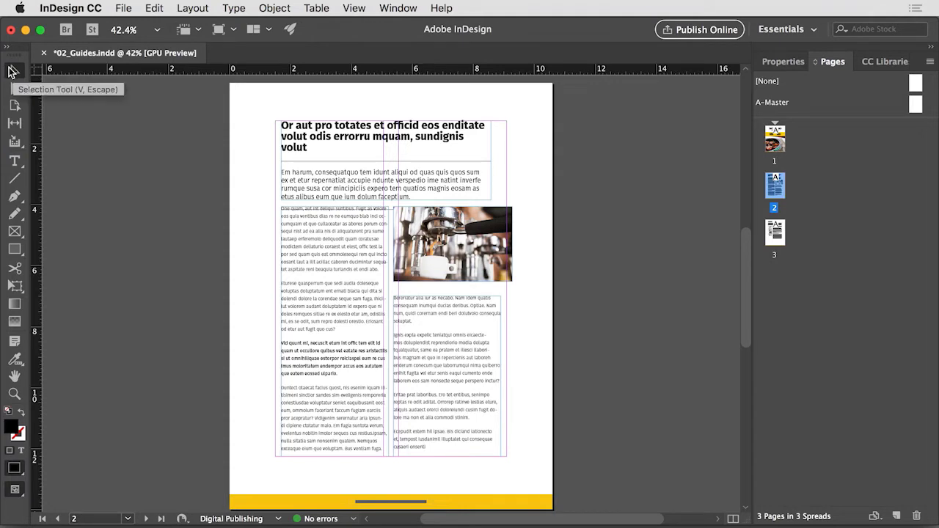
pyautogui.click(364, 152)
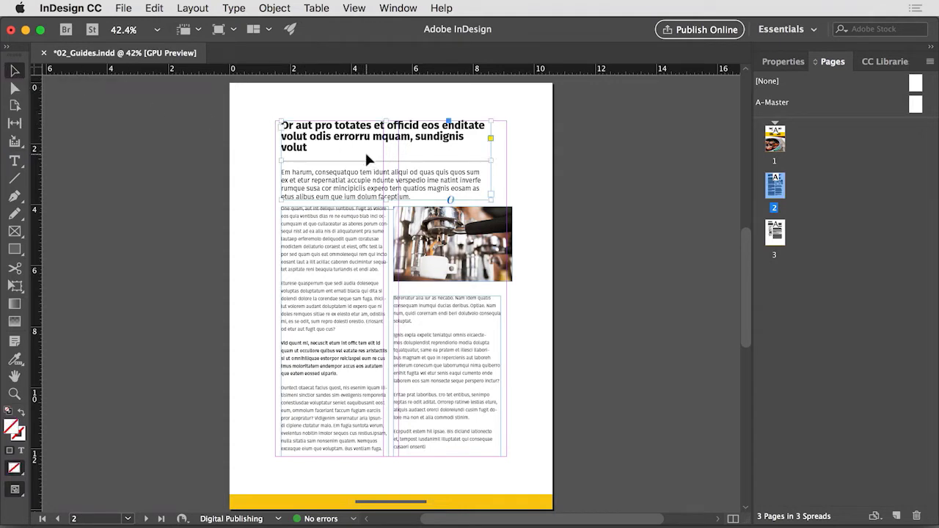
pyautogui.moveTo(281, 160); pyautogui.dragTo(275, 159)
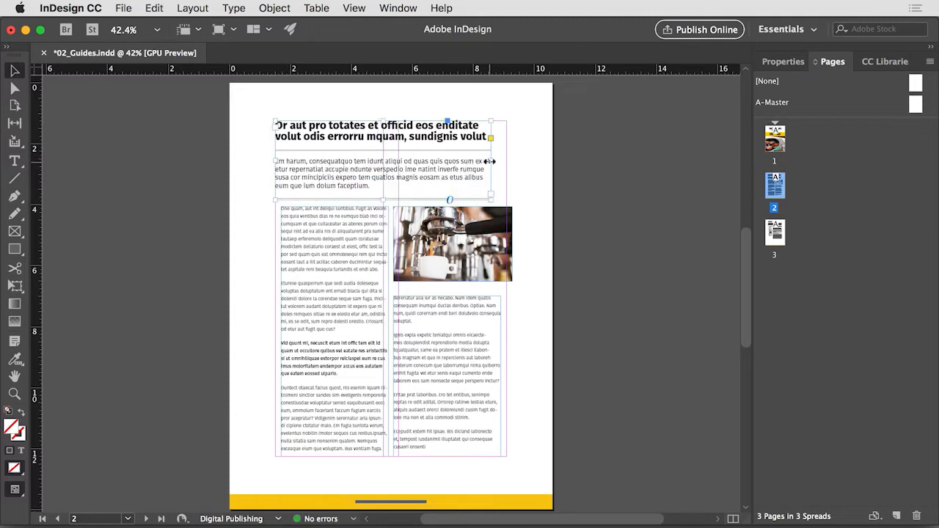
pyautogui.moveTo(490, 160); pyautogui.dragTo(506, 161)
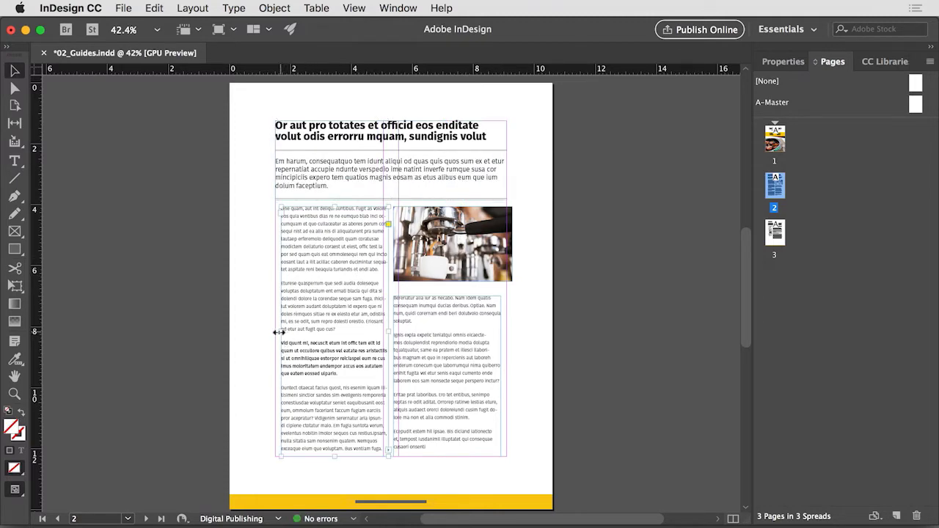
# - Resize page 2's two body text frames so their sides snap to the left and right column guides
pyautogui.moveTo(280, 331); pyautogui.dragTo(275, 330)
pyautogui.moveTo(388, 331); pyautogui.dragTo(383, 333)
pyautogui.click(426, 337)
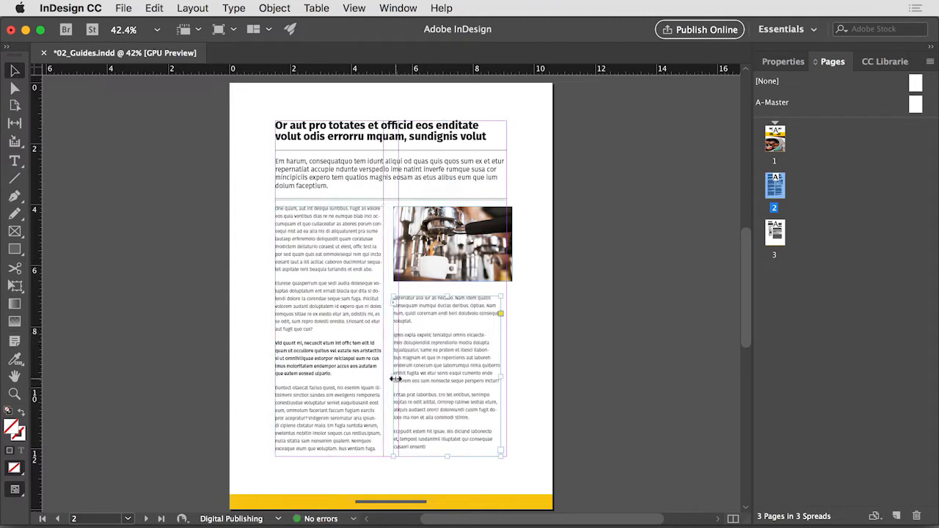
pyautogui.moveTo(394, 378); pyautogui.dragTo(399, 379)
pyautogui.moveTo(500, 379); pyautogui.dragTo(506, 379)
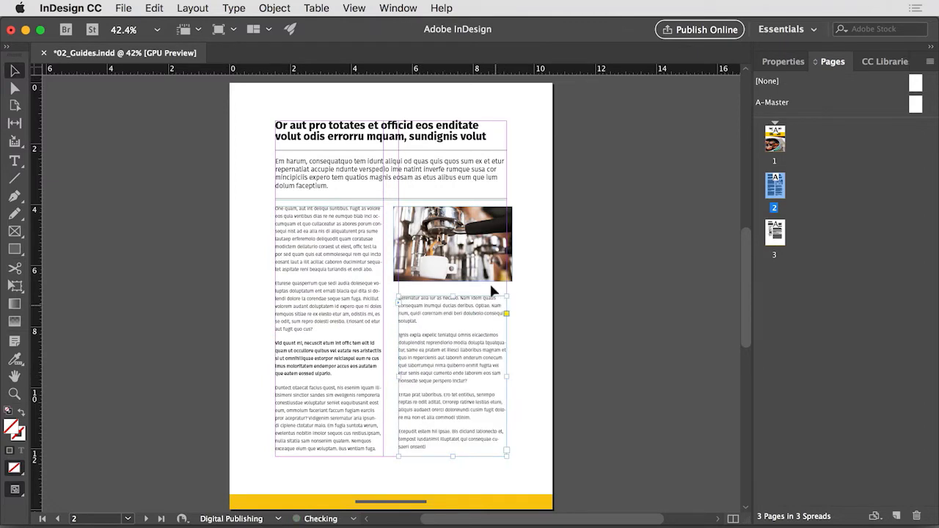
# - Crop the sides of page 2's coffee machine image frame to the width of the right column
pyautogui.click(490, 277)
pyautogui.moveTo(512, 244); pyautogui.dragTo(506, 243)
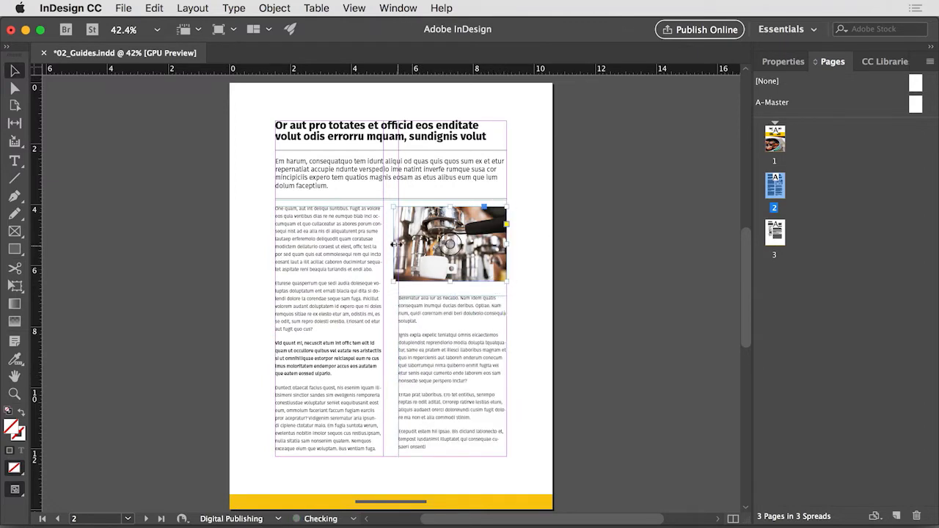
pyautogui.moveTo(393, 244); pyautogui.dragTo(398, 243)
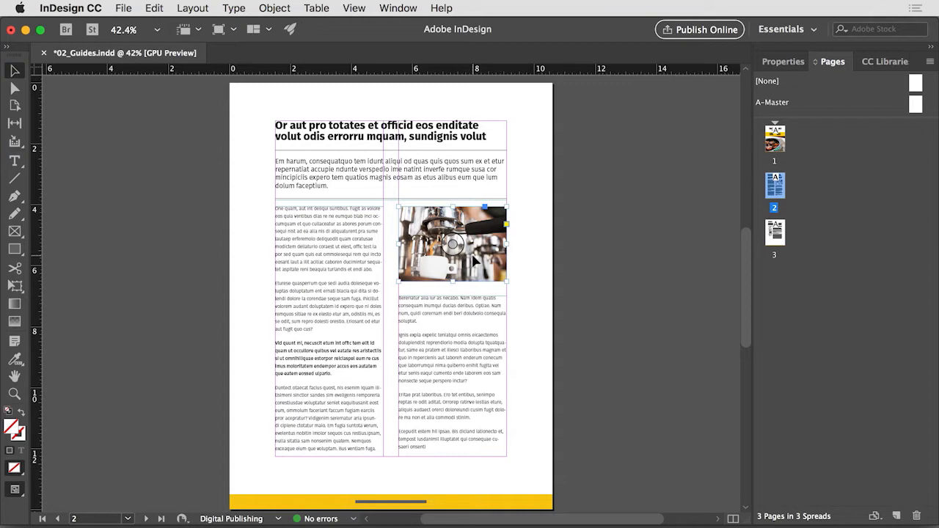
# - Widen the Easy Recipes heading text frame on page 3 to the left and right margin guides
pyautogui.doubleClick(775, 234)
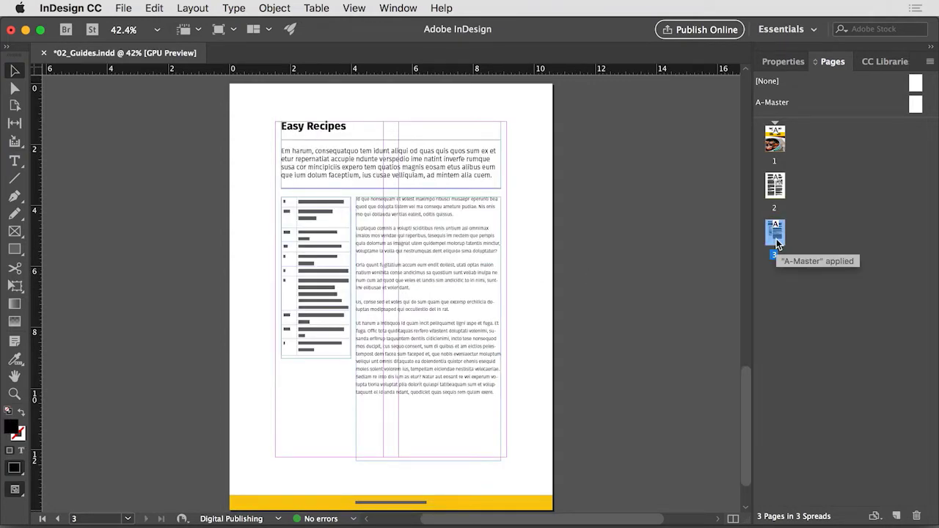
pyautogui.click(413, 179)
pyautogui.moveTo(281, 155); pyautogui.dragTo(275, 155)
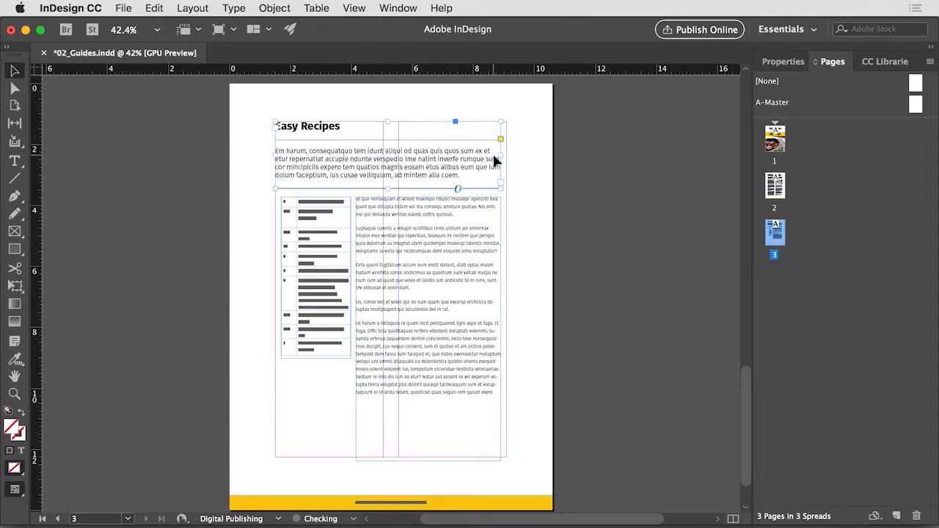
pyautogui.moveTo(500, 155); pyautogui.dragTo(506, 156)
# - Extend page 3's body text frame to the right margin and its table frame to the left margin, and review pages 2 and 3
pyautogui.click(493, 312)
pyautogui.moveTo(500, 328); pyautogui.dragTo(506, 328)
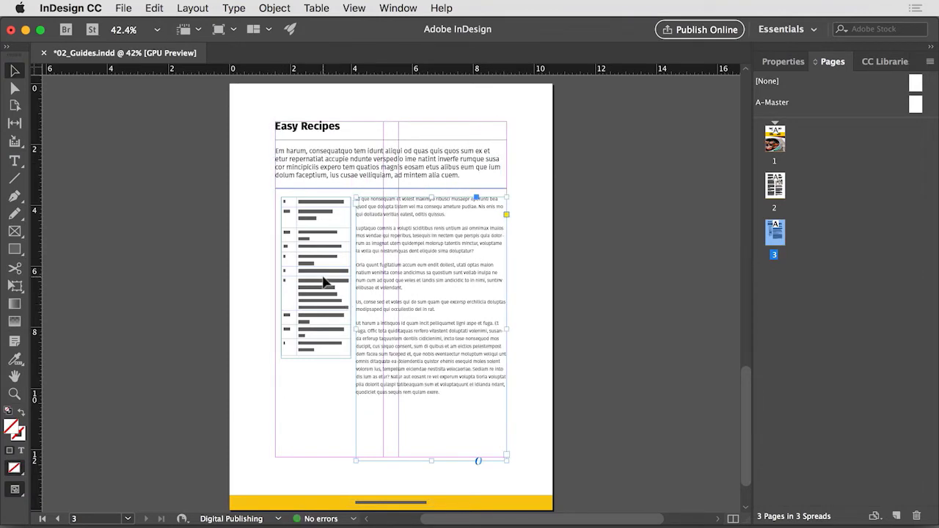
pyautogui.click(327, 280)
pyautogui.moveTo(280, 279); pyautogui.dragTo(276, 279)
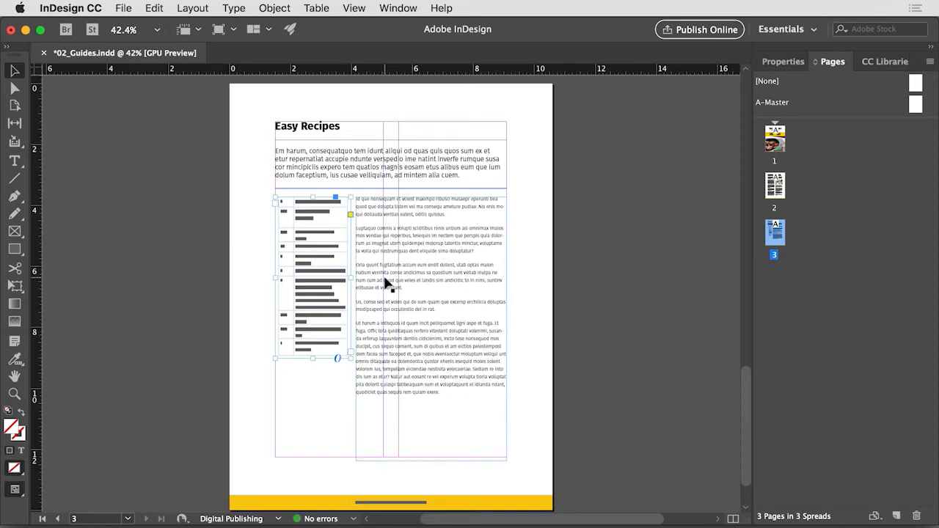
pyautogui.doubleClick(781, 189)
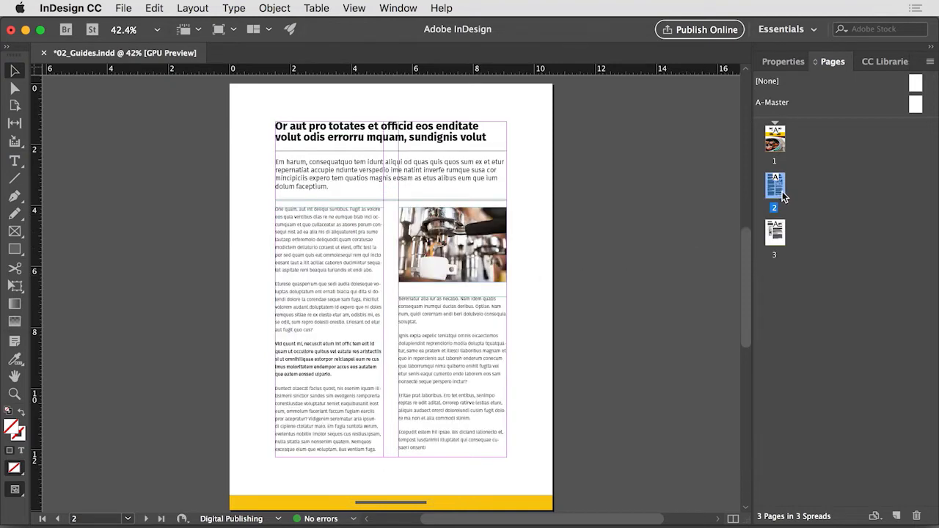
pyautogui.doubleClick(776, 232)
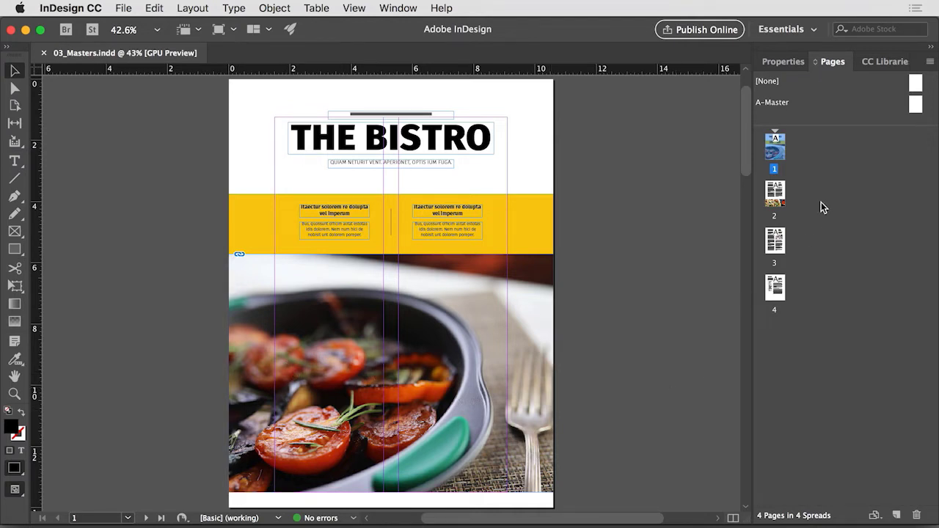
# - Open the A-Master page and draw a full-width rectangle about 10.6 by 0.55 in between the bottom margin and the page's bottom edge
pyautogui.click(398, 8)
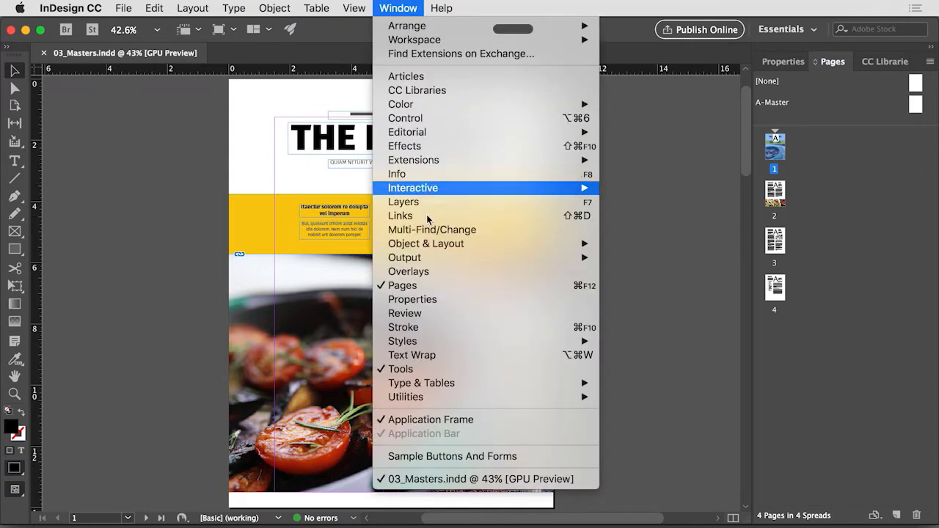
pyautogui.click(445, 286)
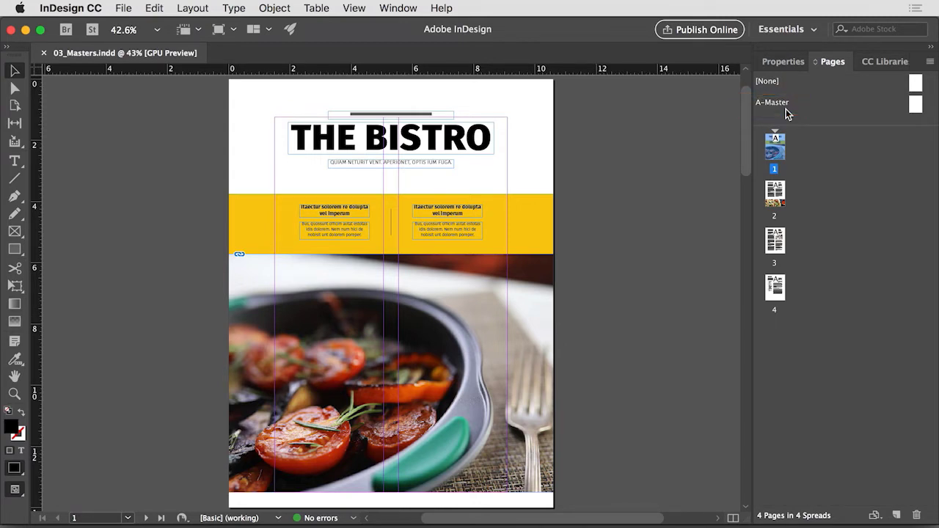
pyautogui.moveTo(785, 108); pyautogui.dragTo(779, 284)
pyautogui.doubleClick(916, 107)
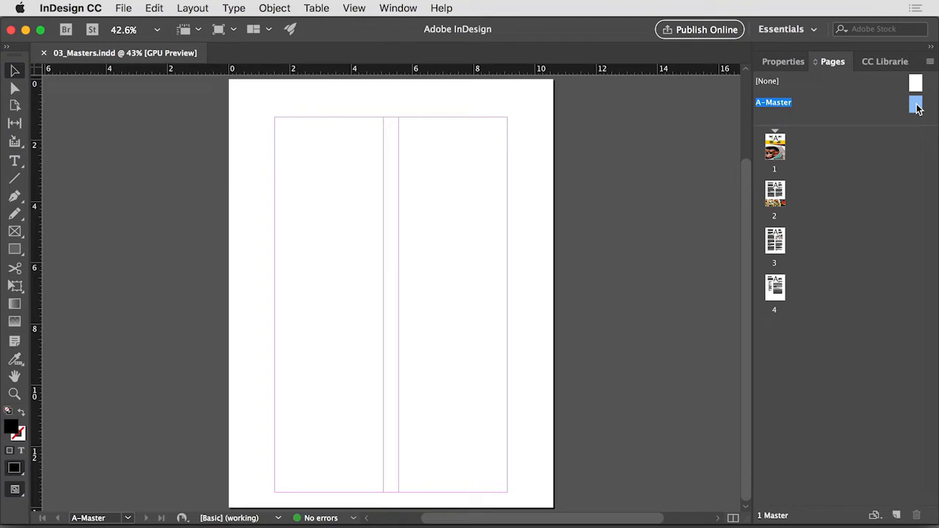
pyautogui.click(13, 250)
pyautogui.moveTo(232, 492)
pyautogui.mouseDown()
pyautogui.moveTo(391, 516)
pyautogui.moveTo(530, 445)
pyautogui.moveTo(550, 443)
pyautogui.moveTo(554, 455)
pyautogui.mouseUp()
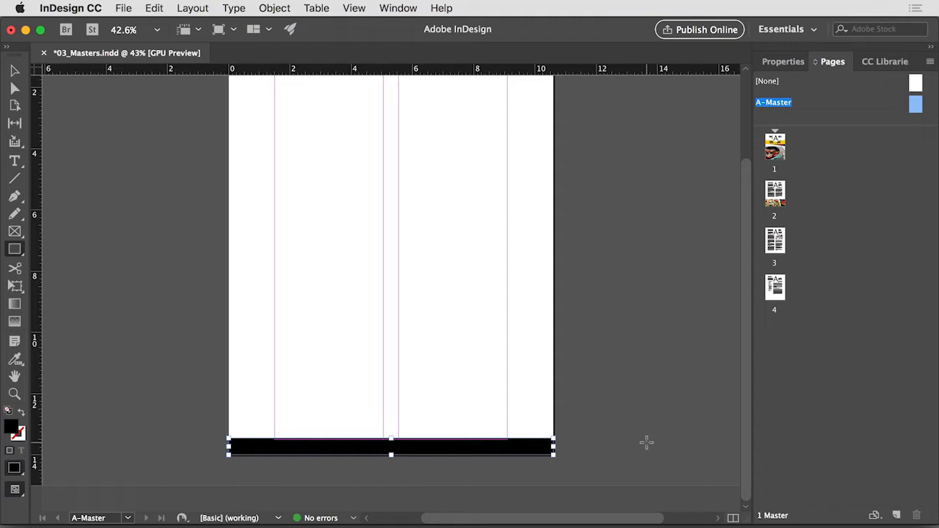
# - Fill the A-Master rectangle with the yellow swatch R=251 G=205 B=11, and check the bar on pages 1 to 4
pyautogui.click(776, 64)
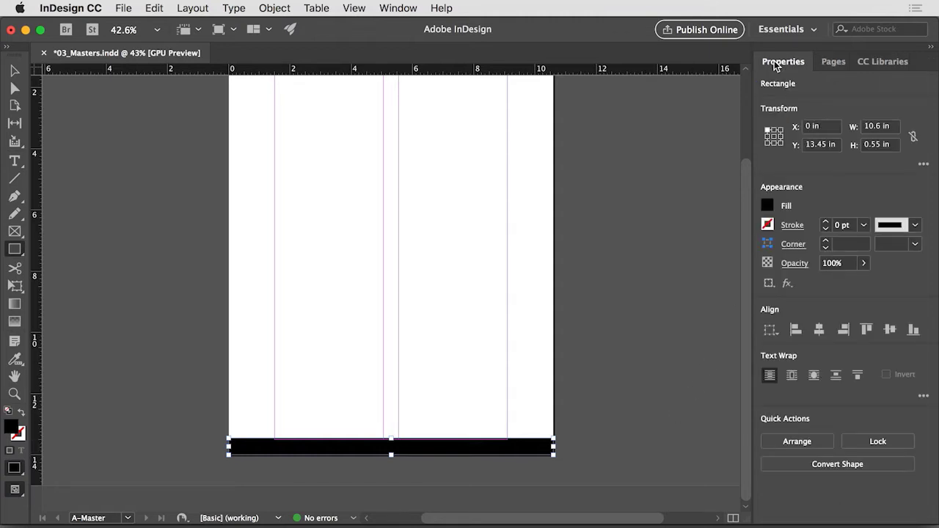
pyautogui.click(398, 8)
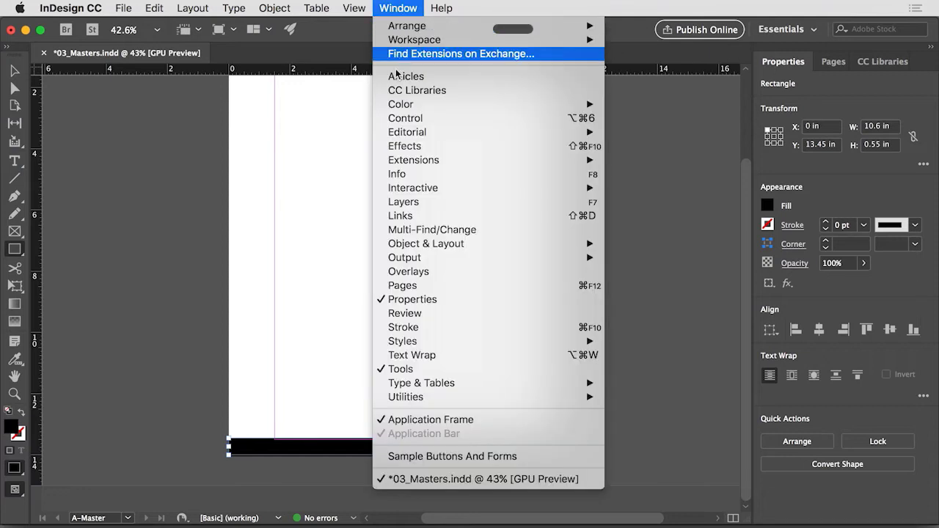
pyautogui.click(664, 289)
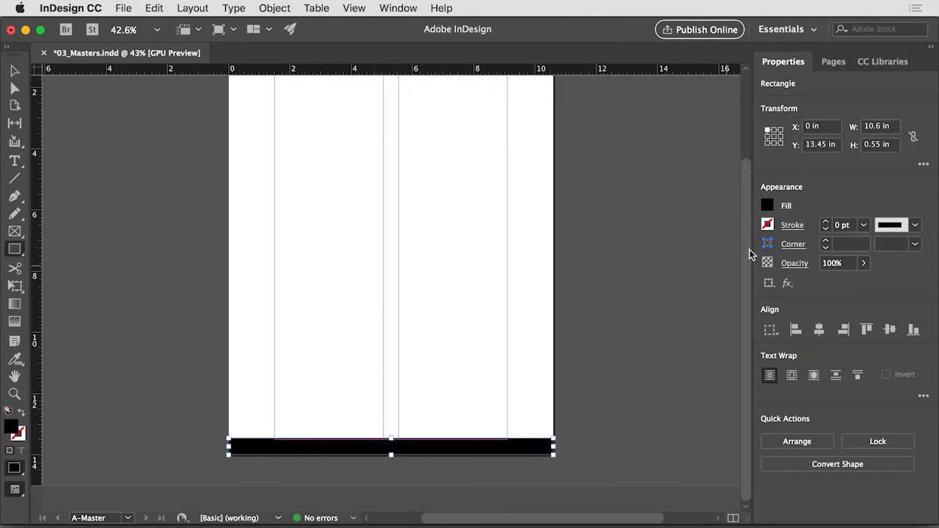
pyautogui.click(767, 208)
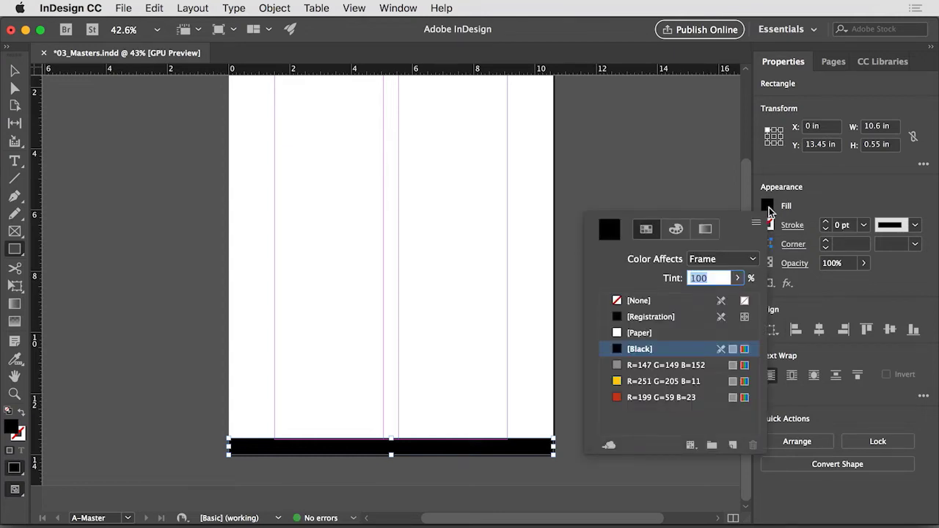
pyautogui.click(648, 387)
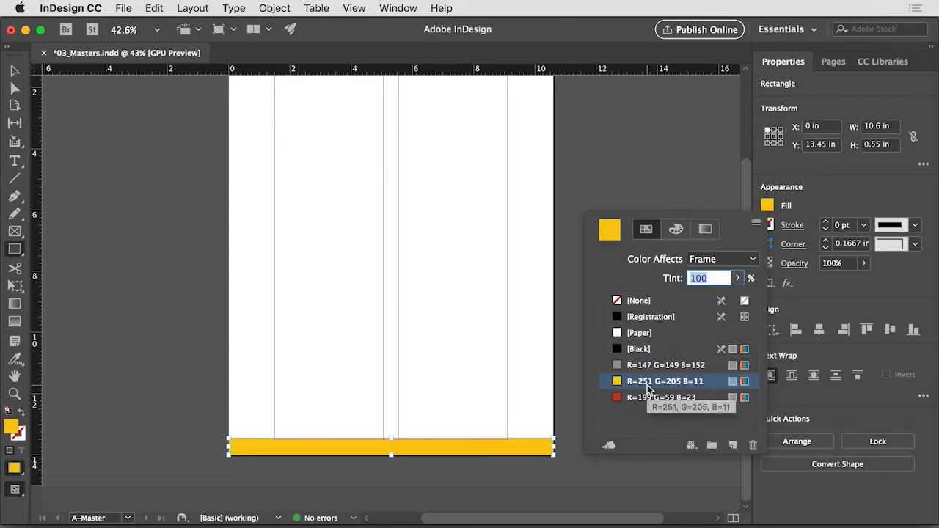
pyautogui.click(663, 190)
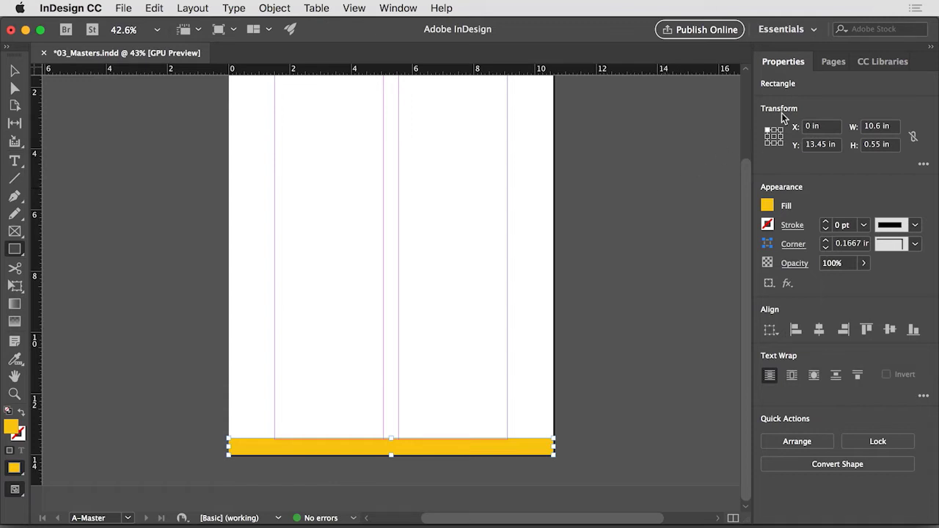
pyautogui.click(832, 63)
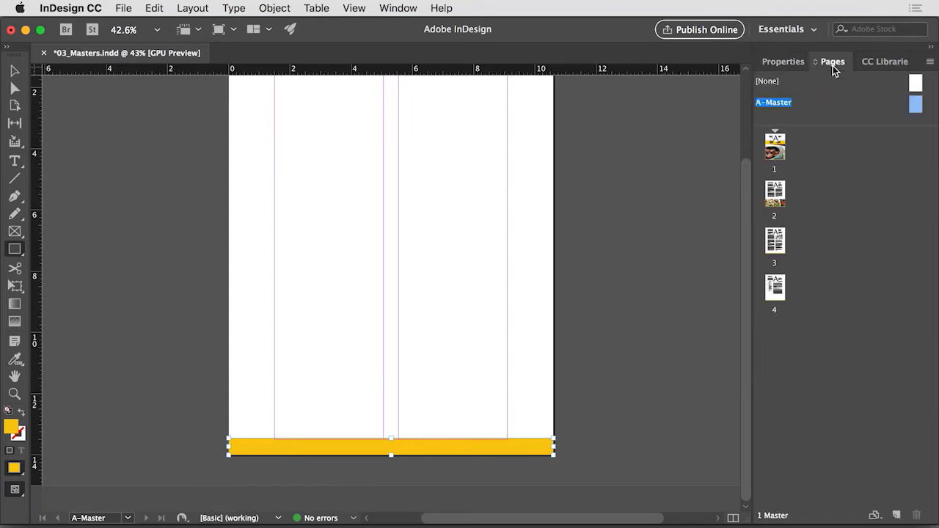
pyautogui.doubleClick(776, 146)
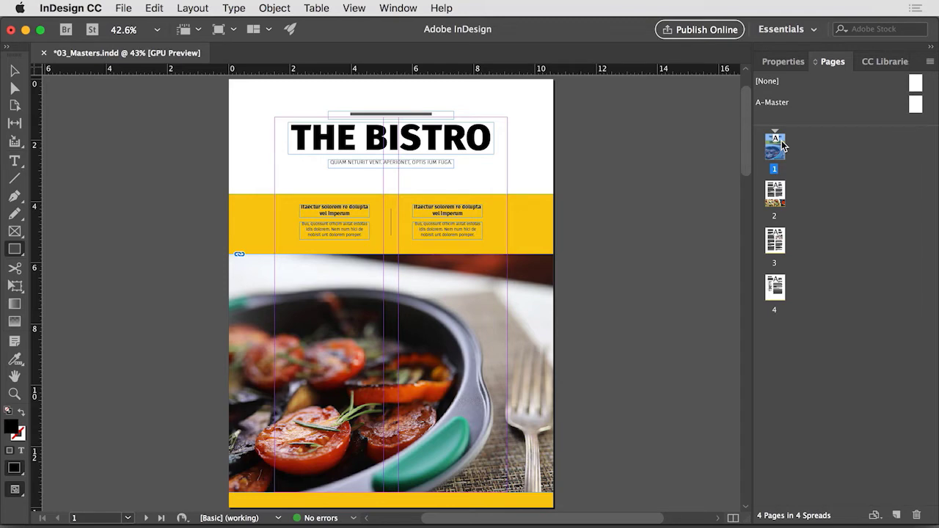
pyautogui.doubleClick(768, 197)
pyautogui.doubleClick(781, 248)
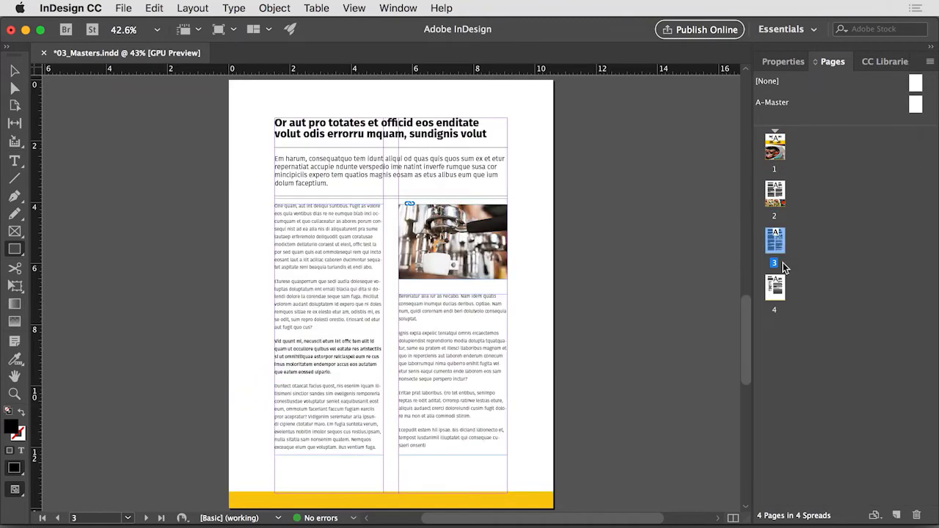
pyautogui.doubleClick(776, 290)
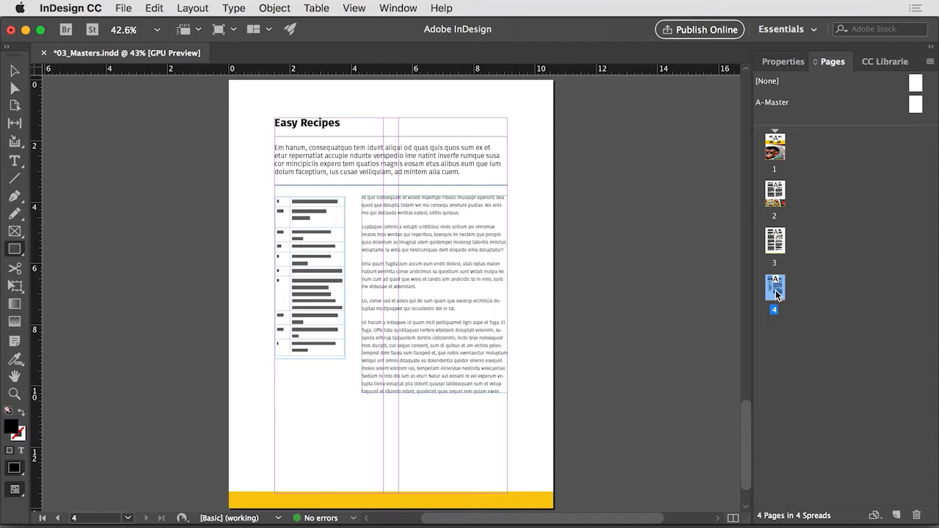
# - Duplicate A-Master as a second master page and enlarge the master list so all masters show
pyautogui.click(916, 107)
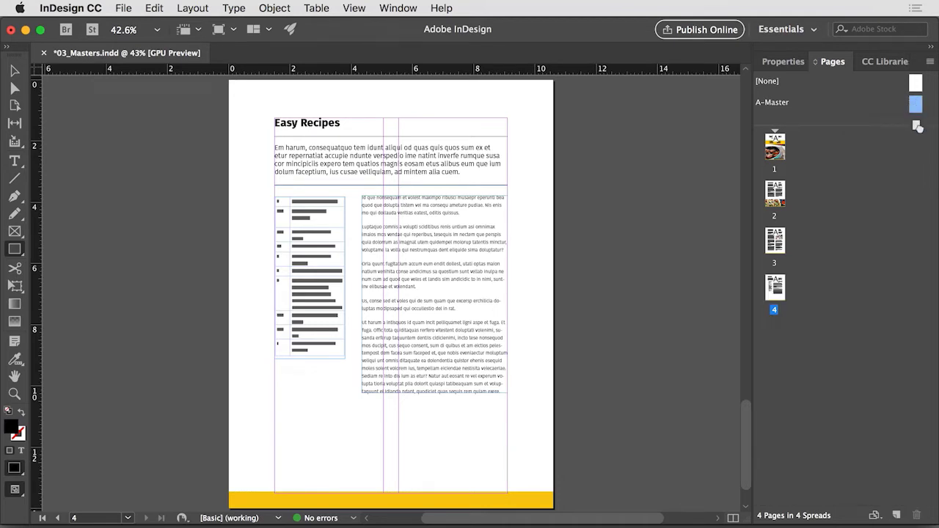
pyautogui.click(897, 515)
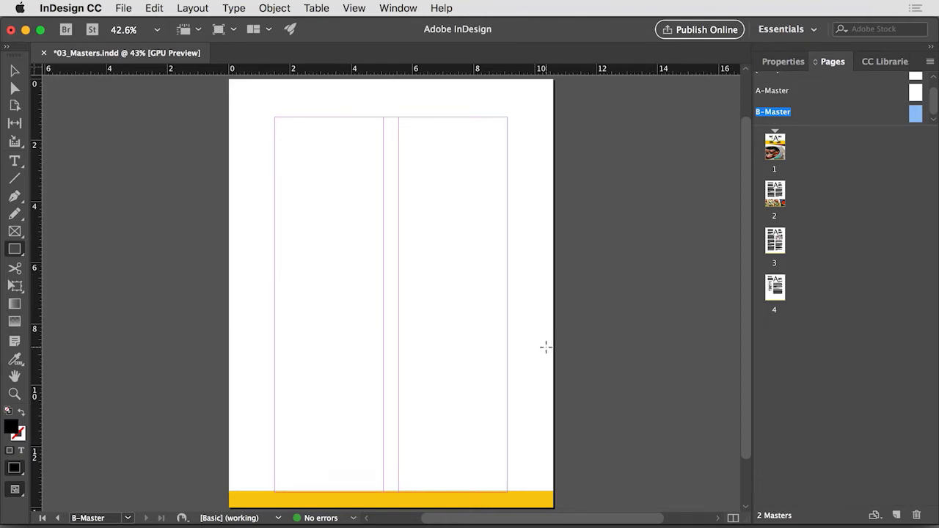
pyautogui.moveTo(871, 127); pyautogui.dragTo(863, 144)
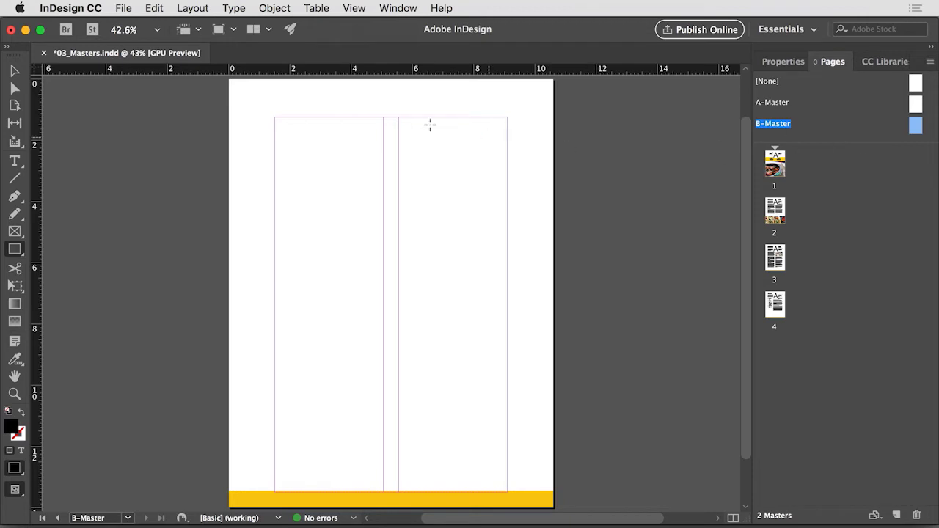
# - Recolour the bar at the foot of B-Master with the red swatch R=199 G=59 B=23
pyautogui.click(16, 70)
pyautogui.click(411, 499)
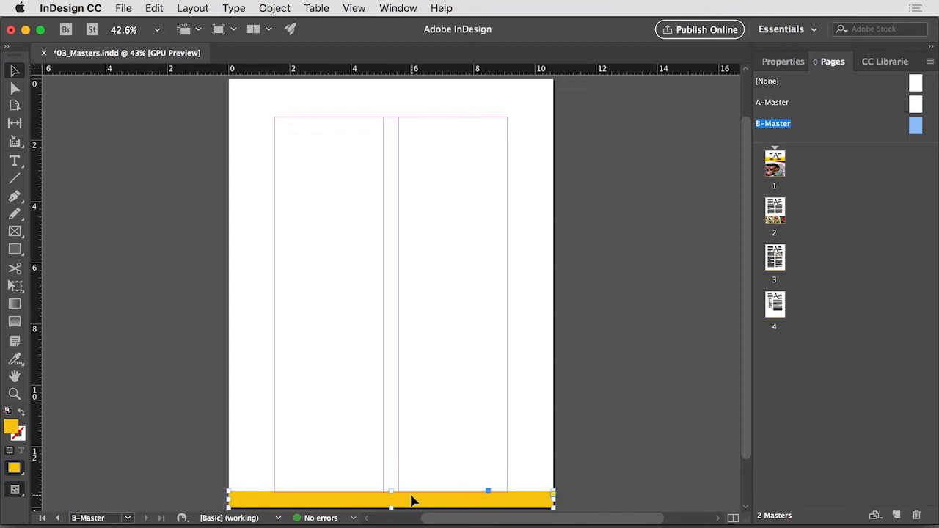
pyautogui.click(796, 66)
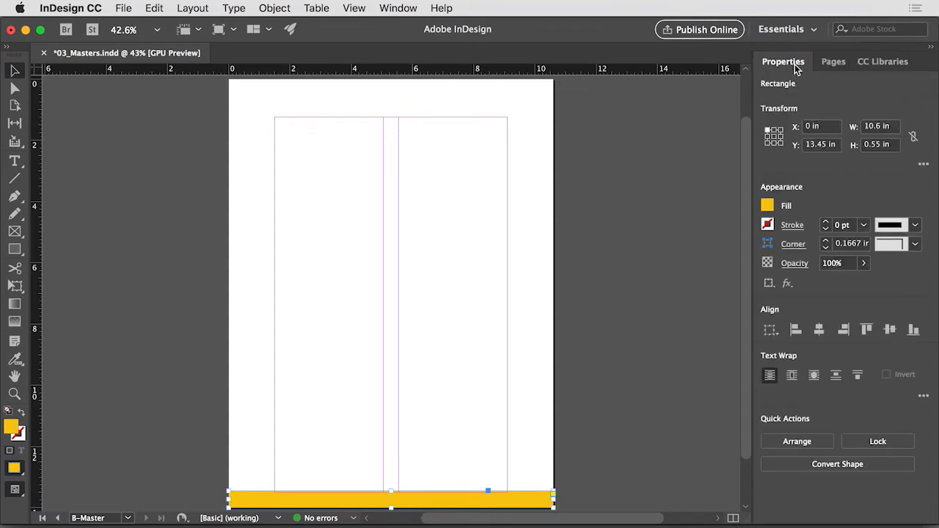
pyautogui.click(767, 206)
pyautogui.click(641, 397)
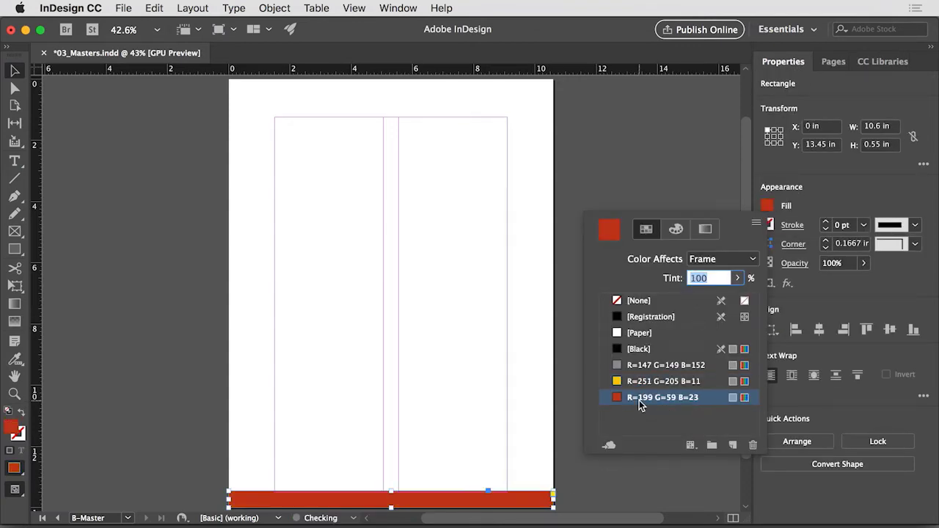
pyautogui.click(648, 187)
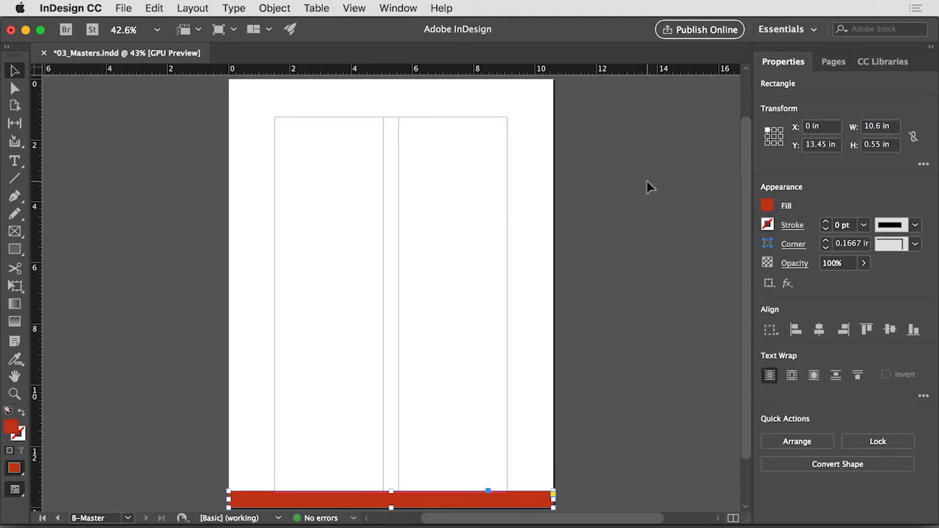
# - Apply the [None] master to page 1
pyautogui.click(832, 63)
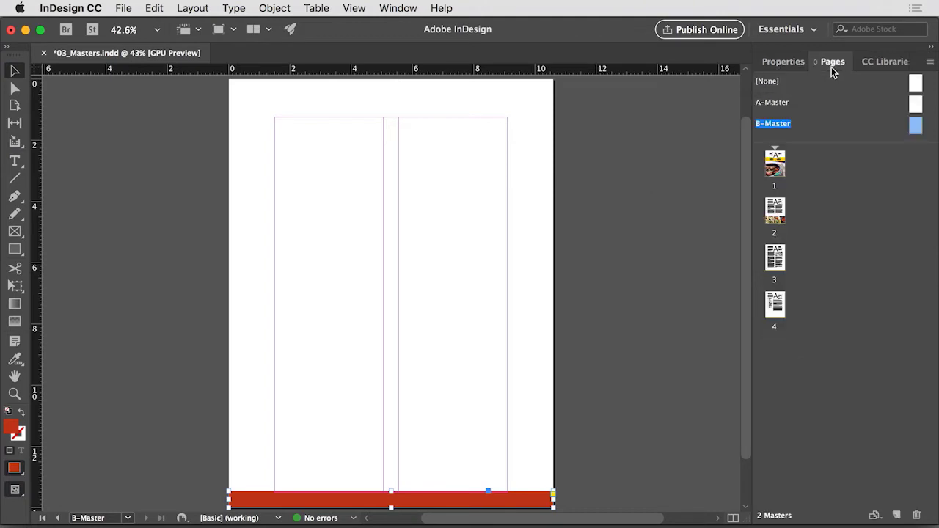
pyautogui.doubleClick(780, 165)
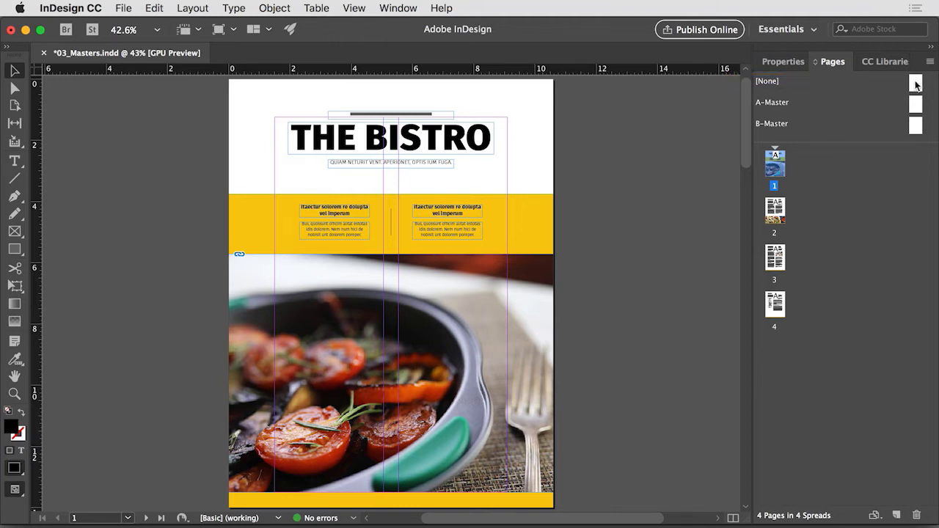
pyautogui.moveTo(915, 85); pyautogui.dragTo(776, 162)
pyautogui.moveTo(776, 162); pyautogui.dragTo(785, 158)
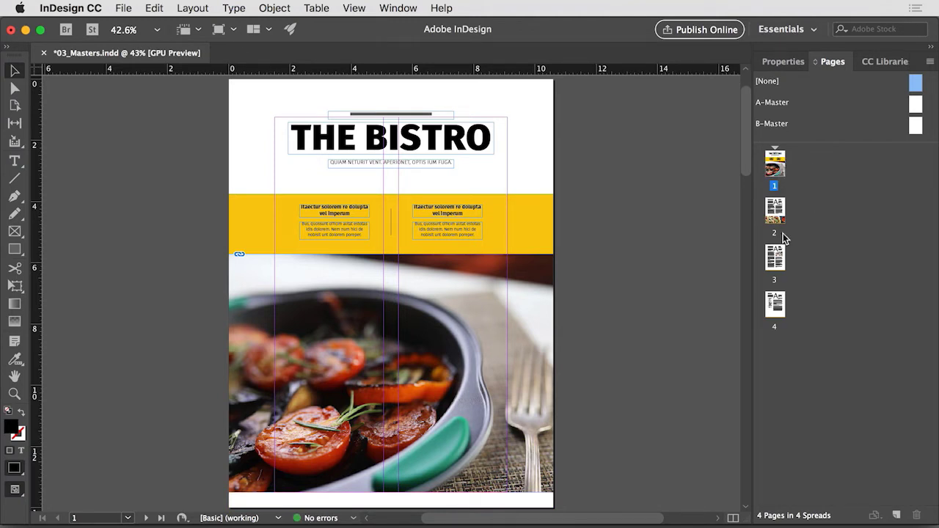
# - Apply B-Master to page 3
pyautogui.doubleClick(784, 257)
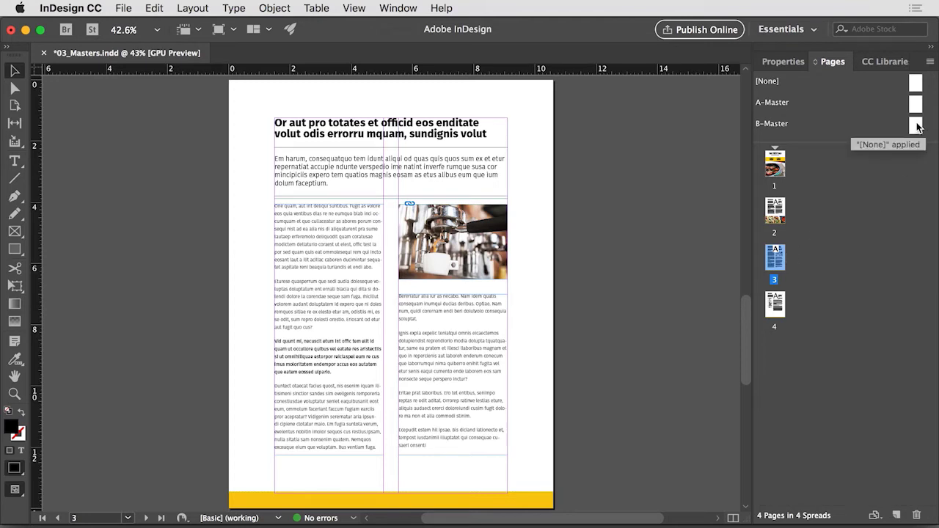
pyautogui.moveTo(916, 132); pyautogui.dragTo(774, 256)
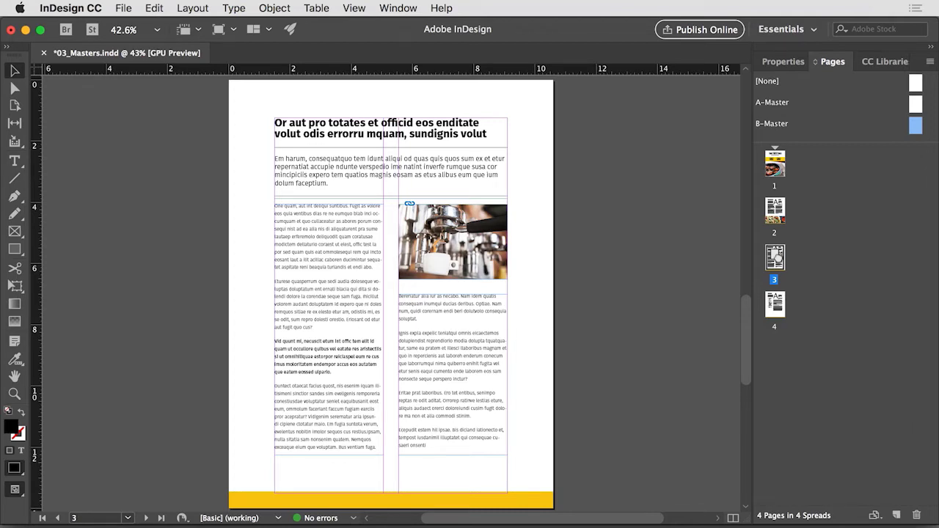
pyautogui.moveTo(778, 259); pyautogui.dragTo(779, 258)
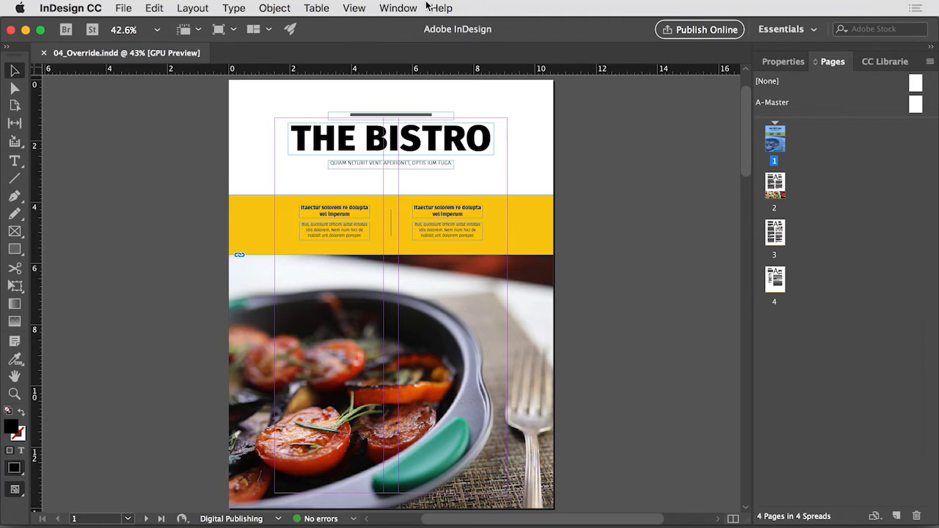
# - In 04_Override.indd, review the A-Master page and override all master page items on page 3
pyautogui.click(400, 8)
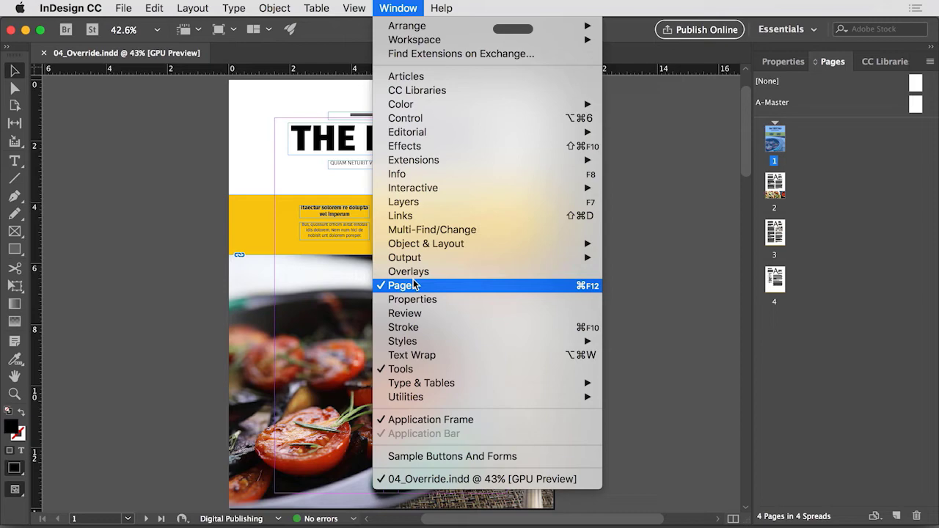
pyautogui.click(866, 294)
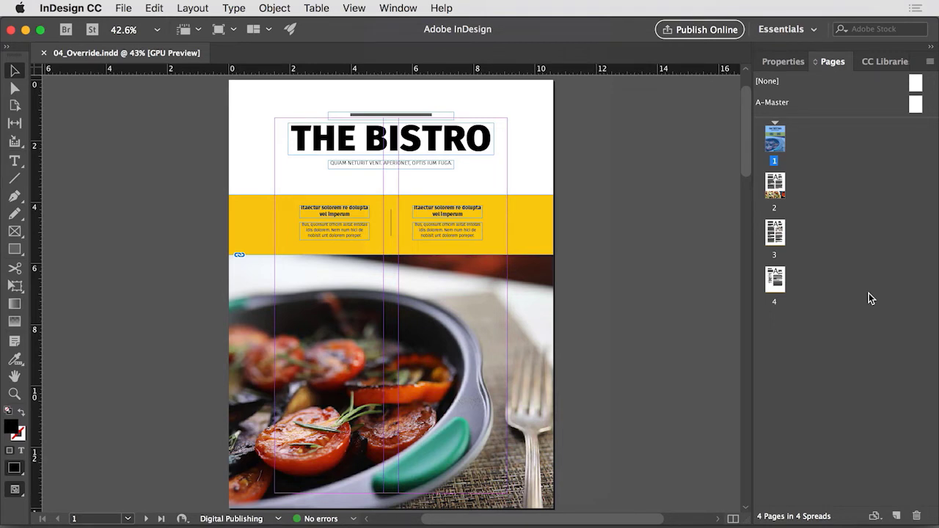
pyautogui.doubleClick(914, 105)
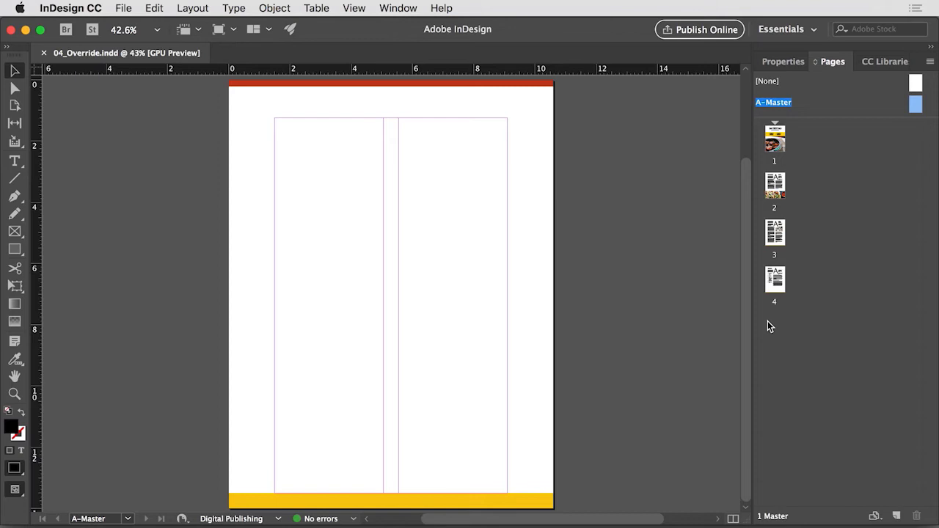
pyautogui.doubleClick(782, 236)
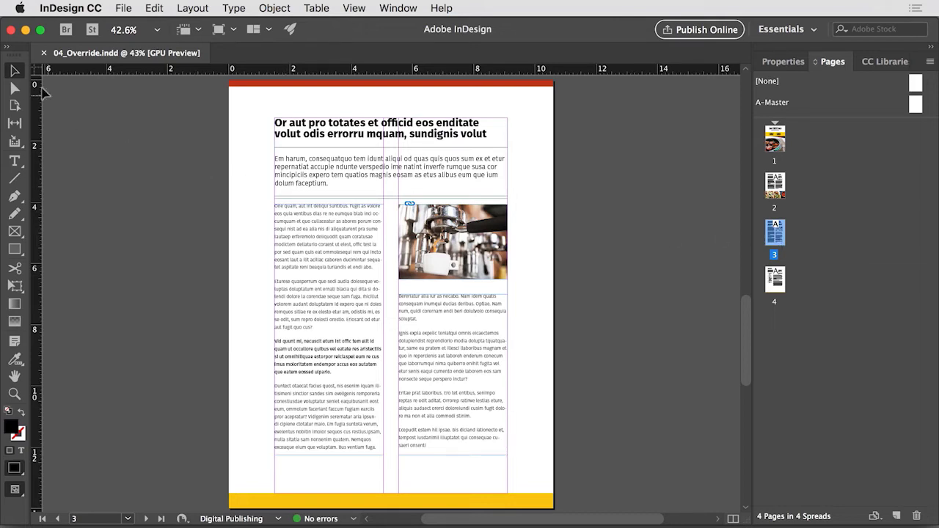
pyautogui.click(16, 71)
pyautogui.click(931, 63)
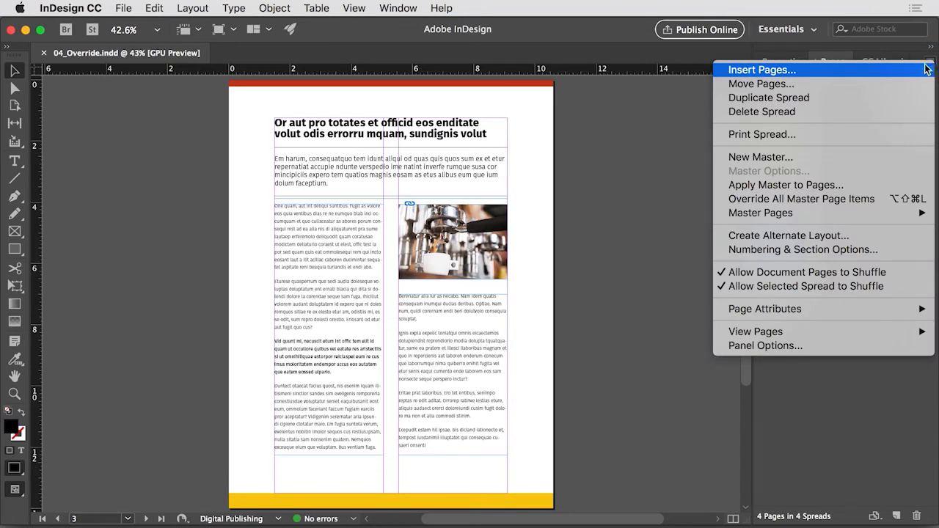
pyautogui.click(861, 199)
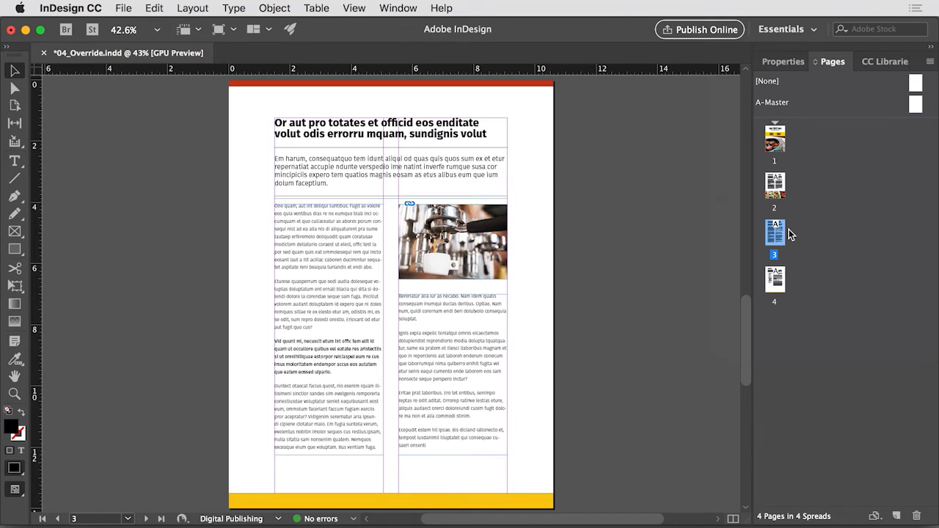
# - Fill the overridden bar at the head of page 3 with the [Black] swatch
pyautogui.click(536, 87)
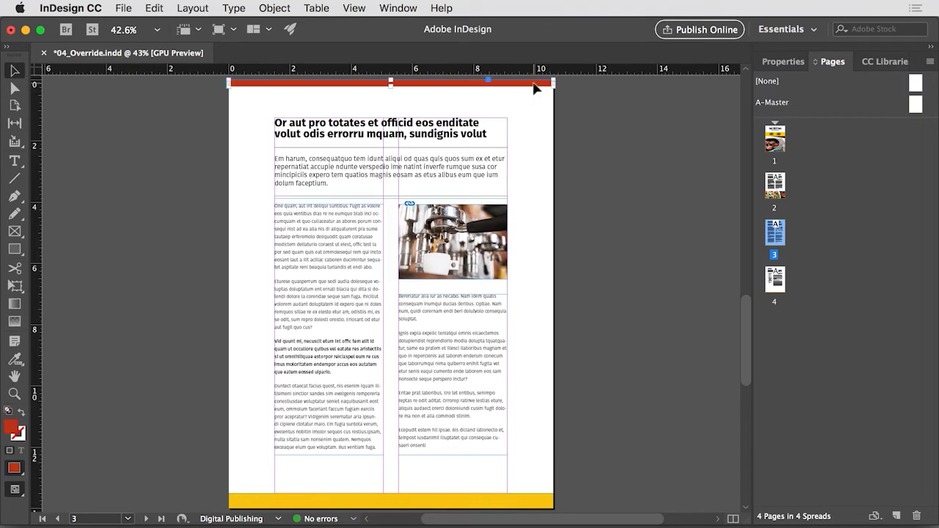
pyautogui.click(784, 64)
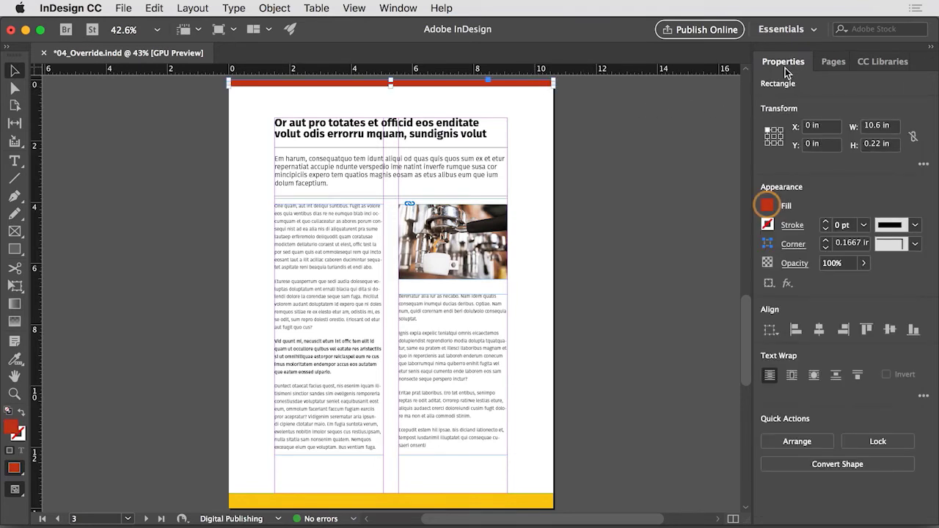
pyautogui.click(767, 206)
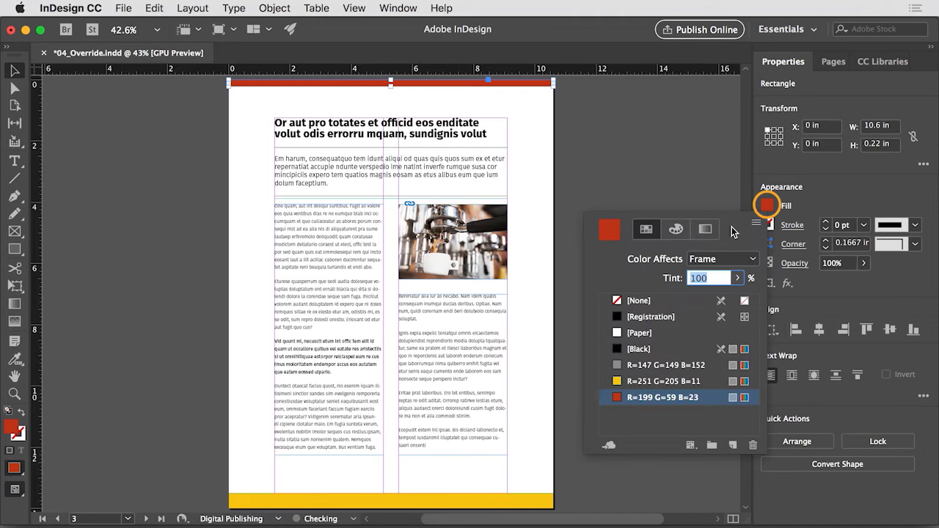
pyautogui.click(628, 349)
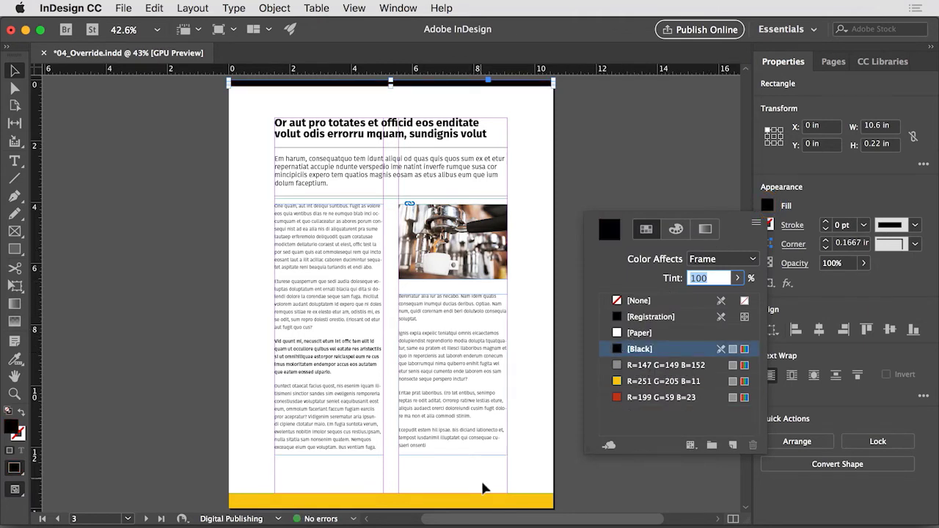
# - Recolour the yellow bar at the foot of page 3 with the red swatch R=199 G=59 B=23
pyautogui.click(486, 502)
pyautogui.click(486, 502)
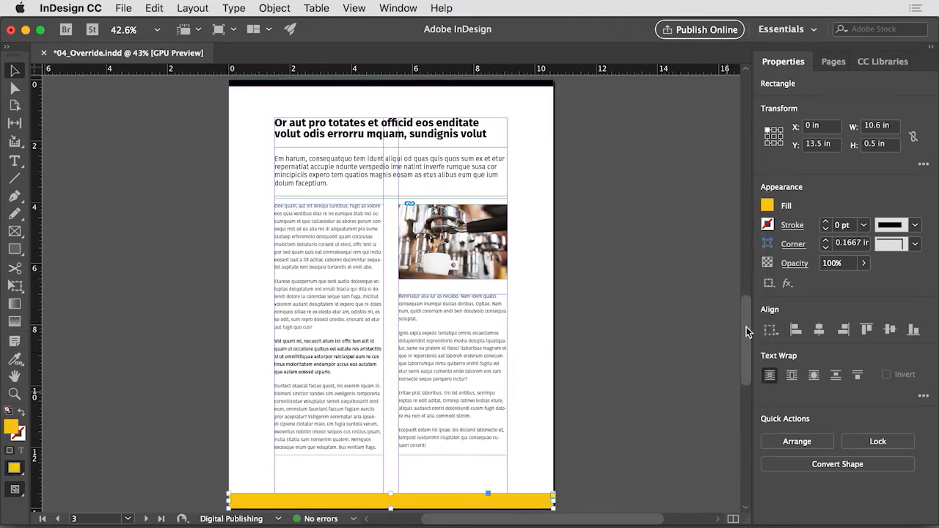
pyautogui.click(767, 206)
pyautogui.click(637, 399)
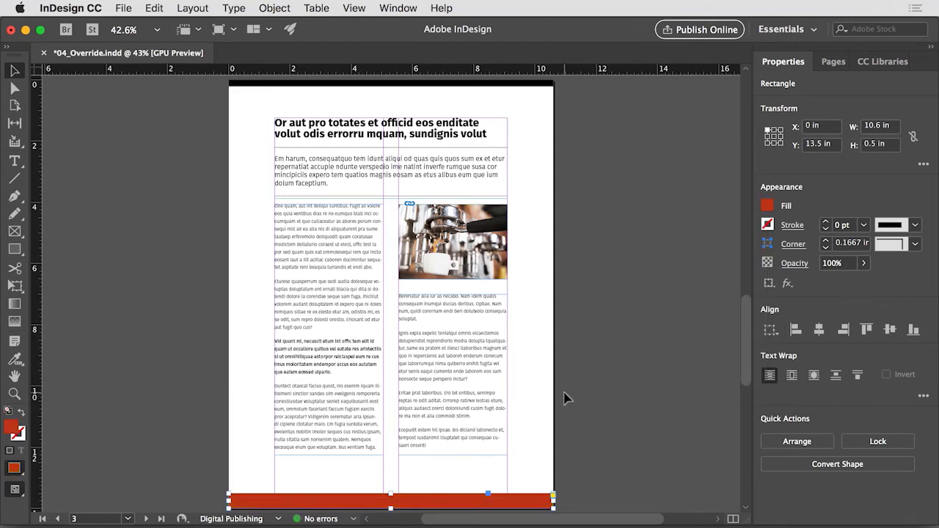
# - On page 2, override only the yellow master bar at the page foot and cut it
pyautogui.click(839, 63)
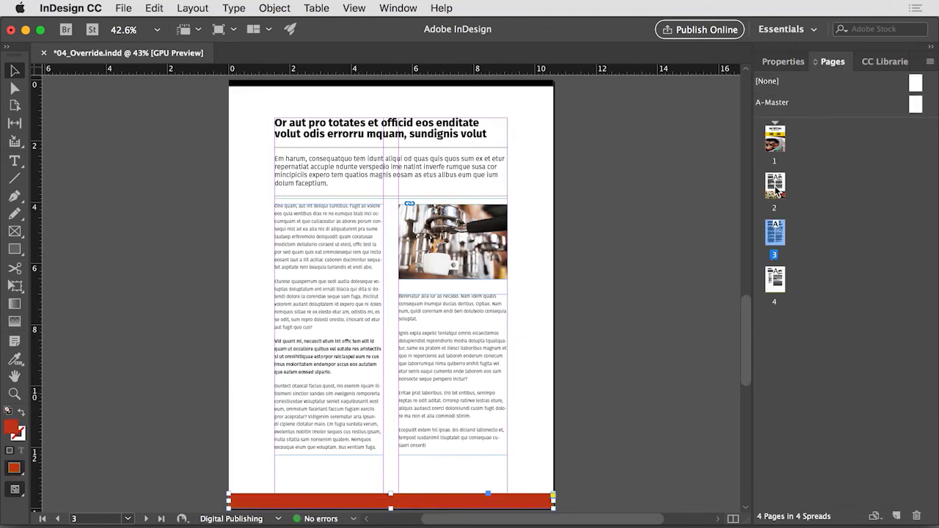
pyautogui.doubleClick(775, 188)
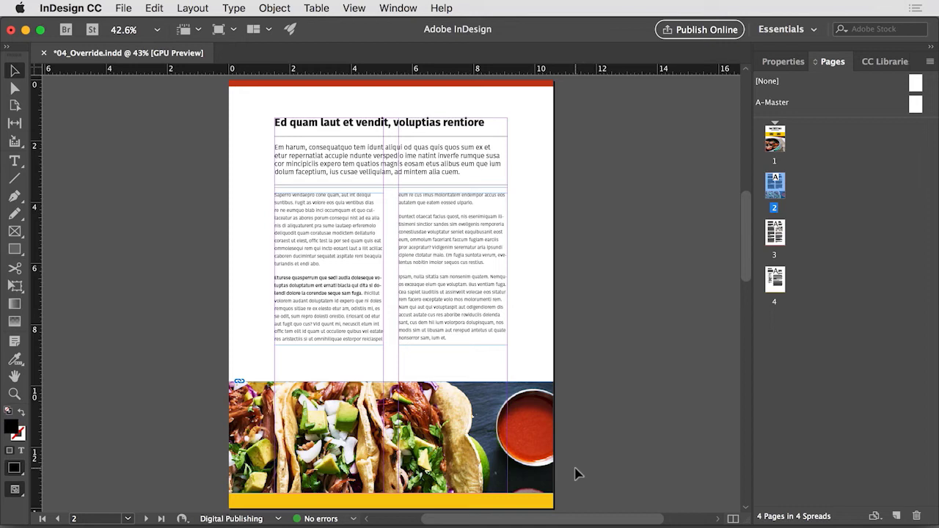
pyautogui.click(542, 503)
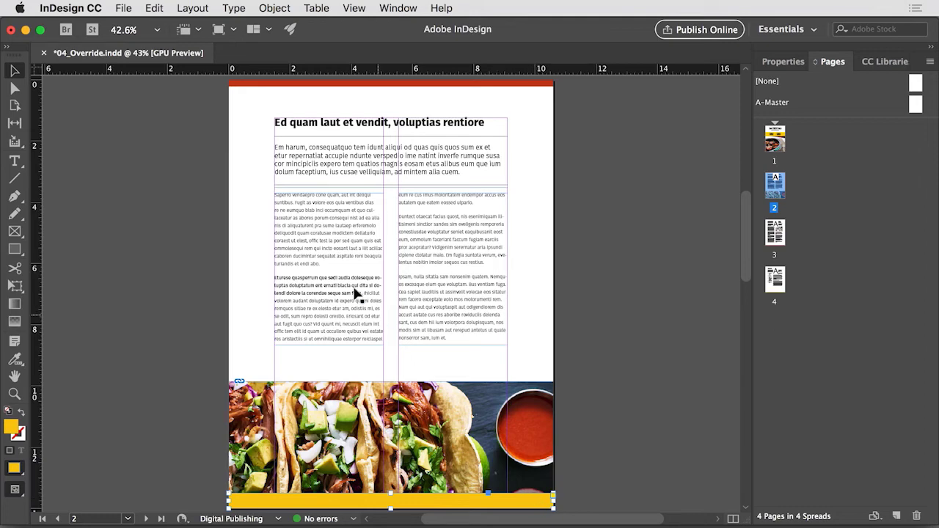
pyautogui.click(162, 12)
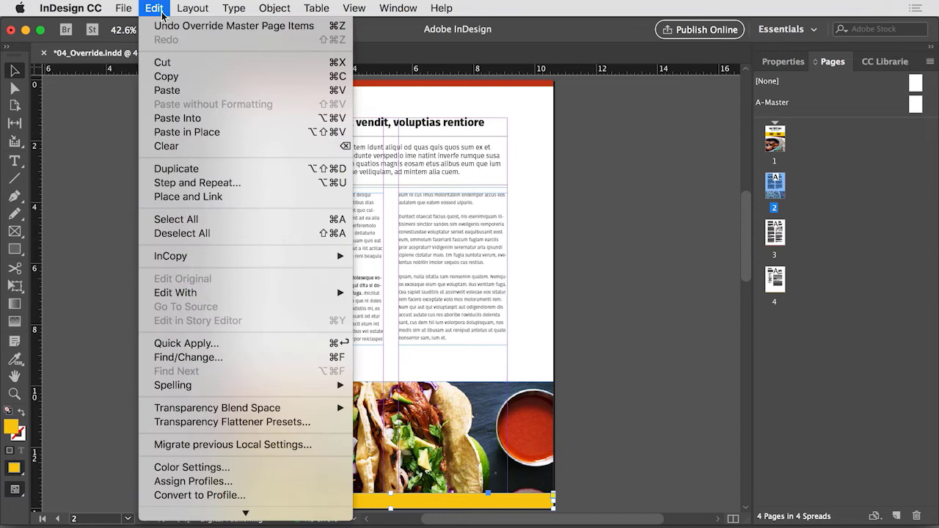
pyautogui.click(162, 62)
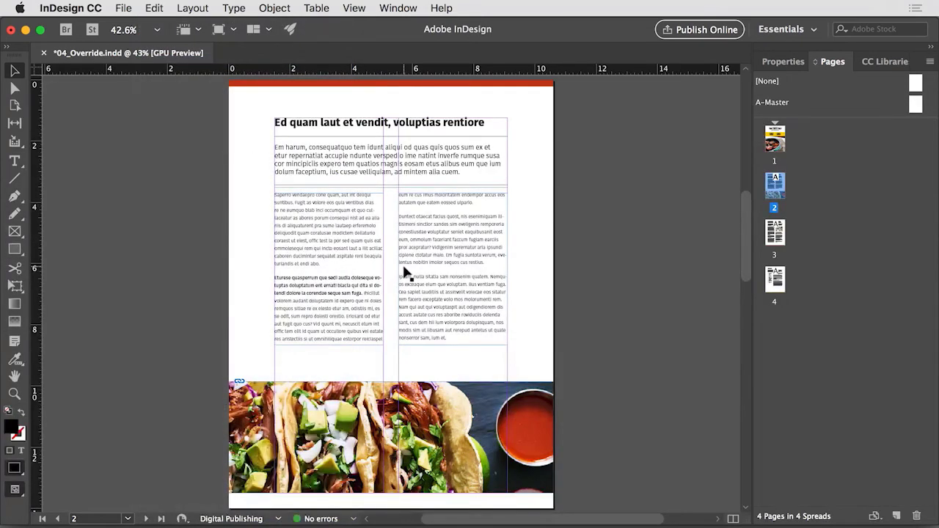
# - Reapply A-Master to page 3 and page 2
pyautogui.doubleClick(774, 234)
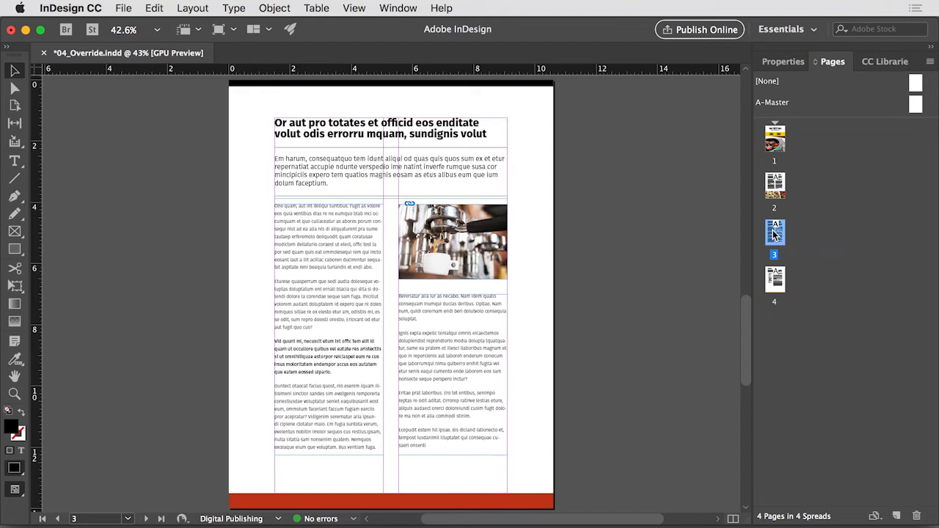
pyautogui.moveTo(773, 233)
pyautogui.mouseDown()
pyautogui.moveTo(928, 127)
pyautogui.moveTo(914, 105)
pyautogui.moveTo(774, 233)
pyautogui.mouseUp()
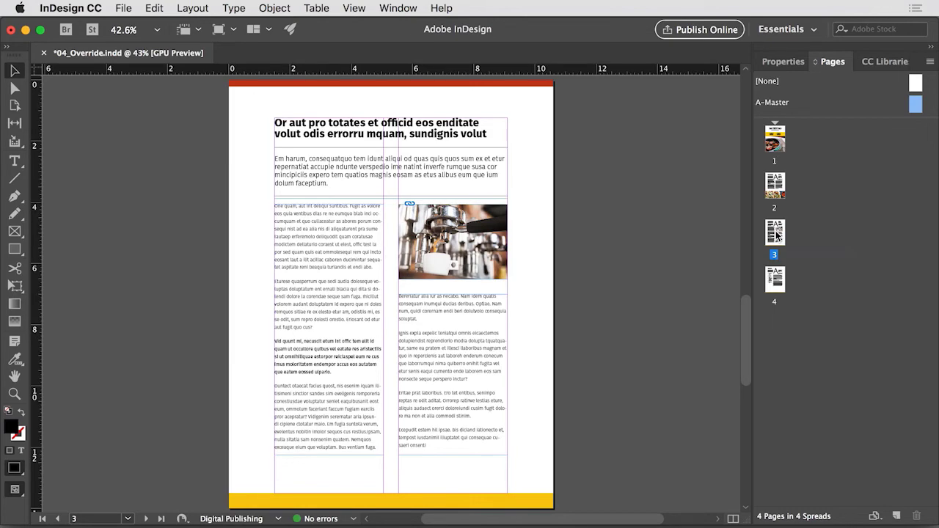
pyautogui.doubleClick(775, 188)
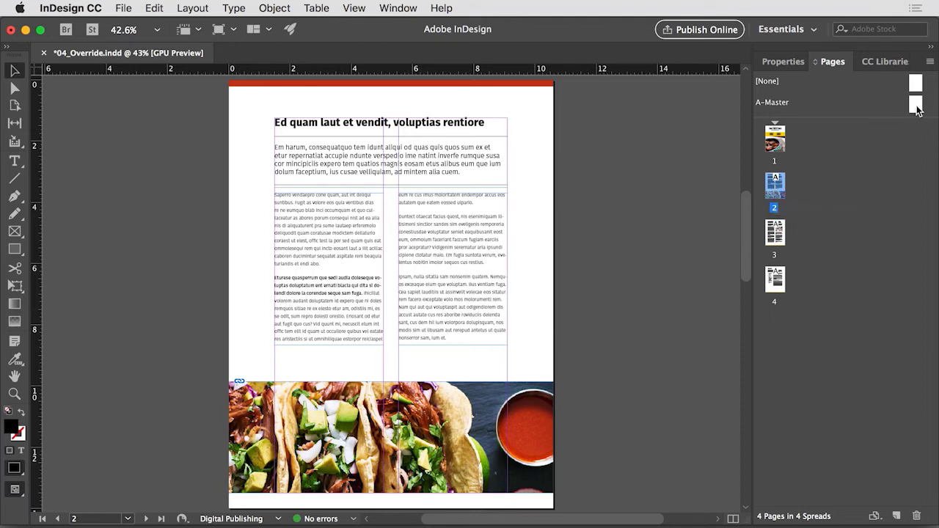
pyautogui.moveTo(917, 109); pyautogui.dragTo(779, 187)
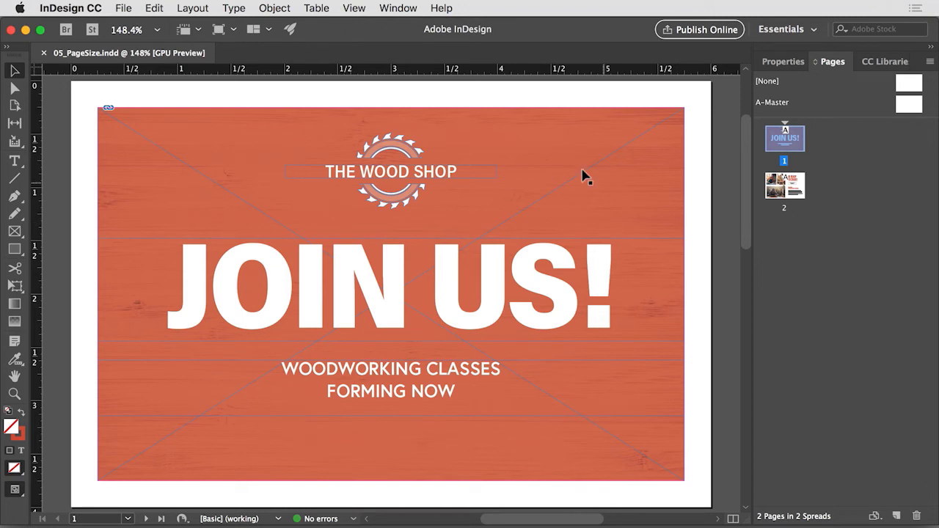
pyautogui.click(398, 14)
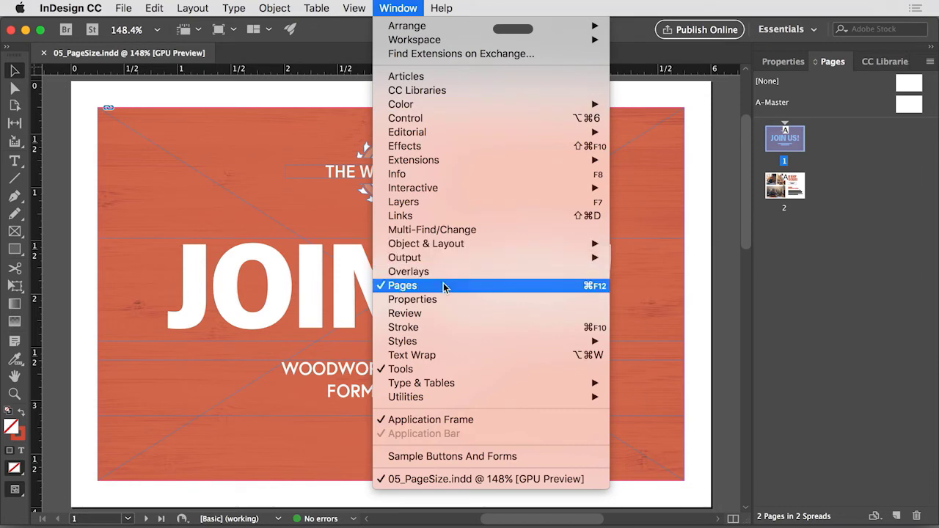
pyautogui.click(649, 296)
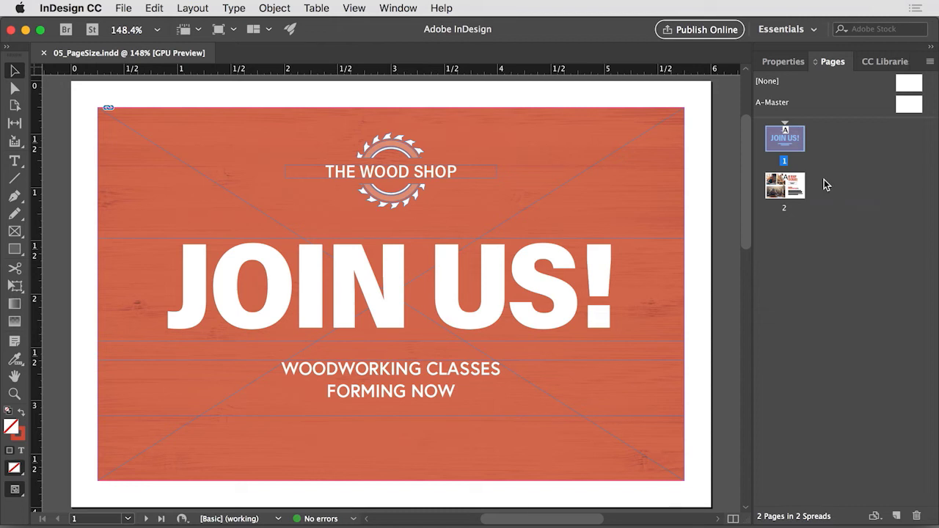
# - In Document Setup for 05_PageSize.indd, set the page size to 8 in wide by 6 in high and preview the change
pyautogui.click(123, 8)
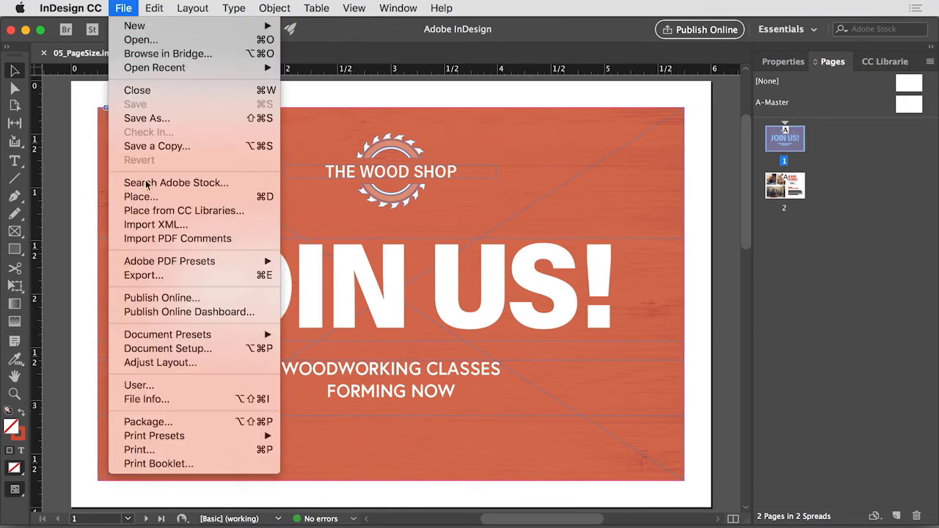
pyautogui.click(178, 349)
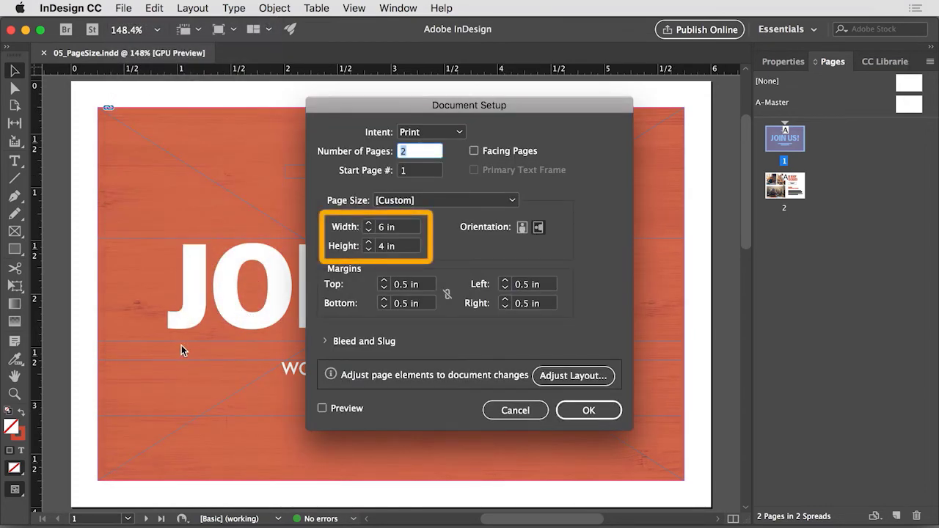
pyautogui.click(405, 228)
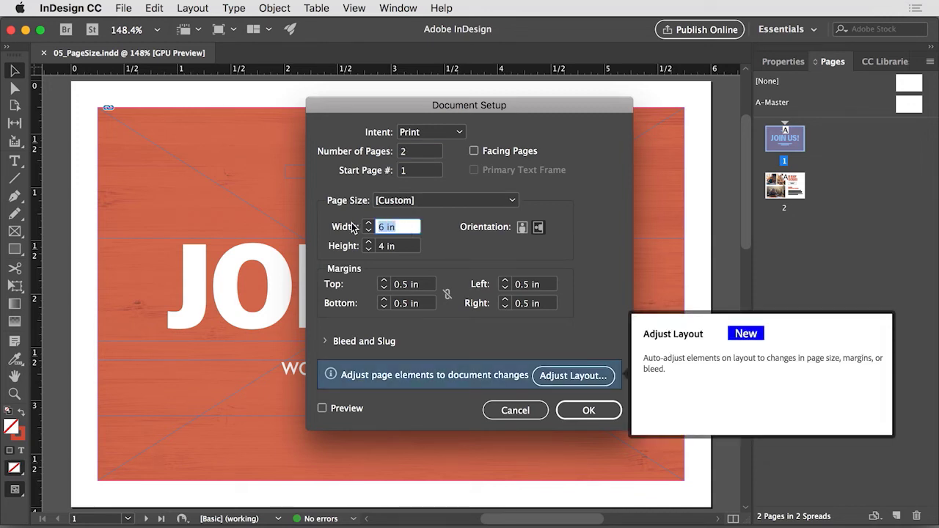
pyautogui.write('8')
pyautogui.press('Tab')
pyautogui.write('6')
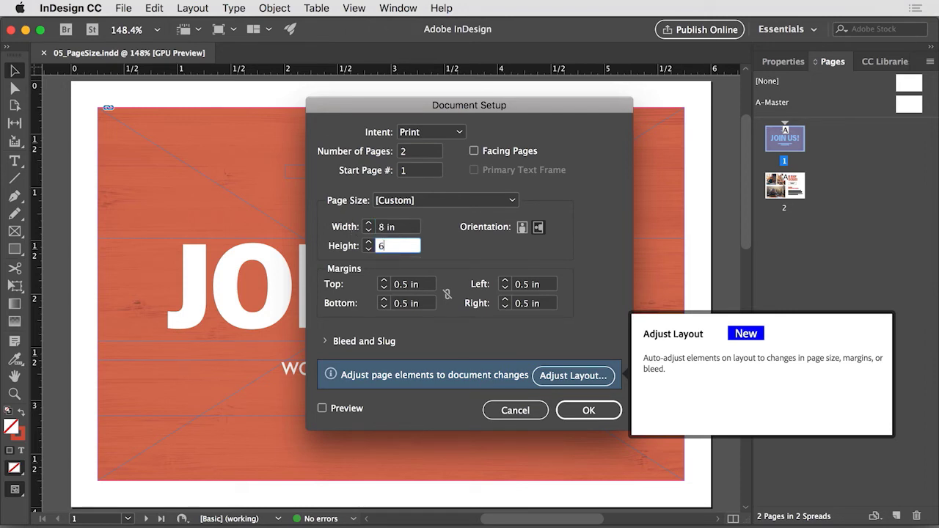
pyautogui.press('Tab')
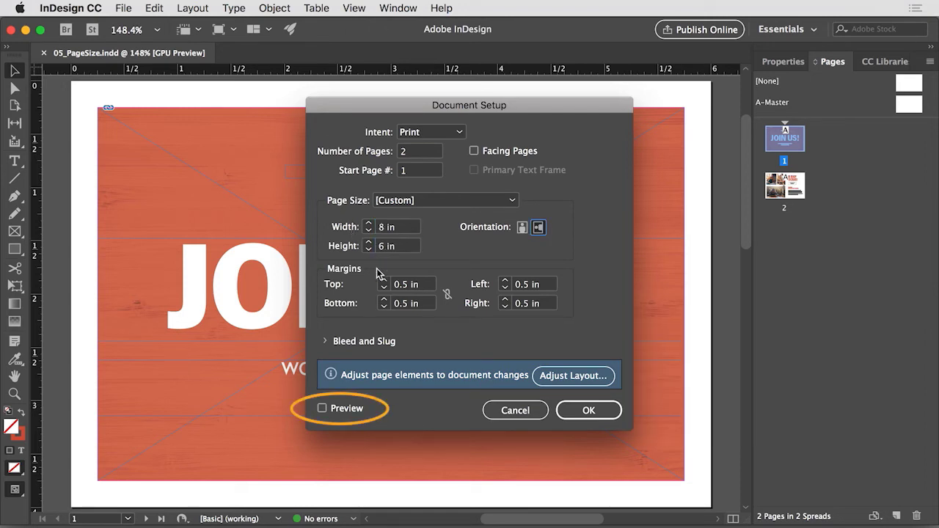
pyautogui.click(326, 408)
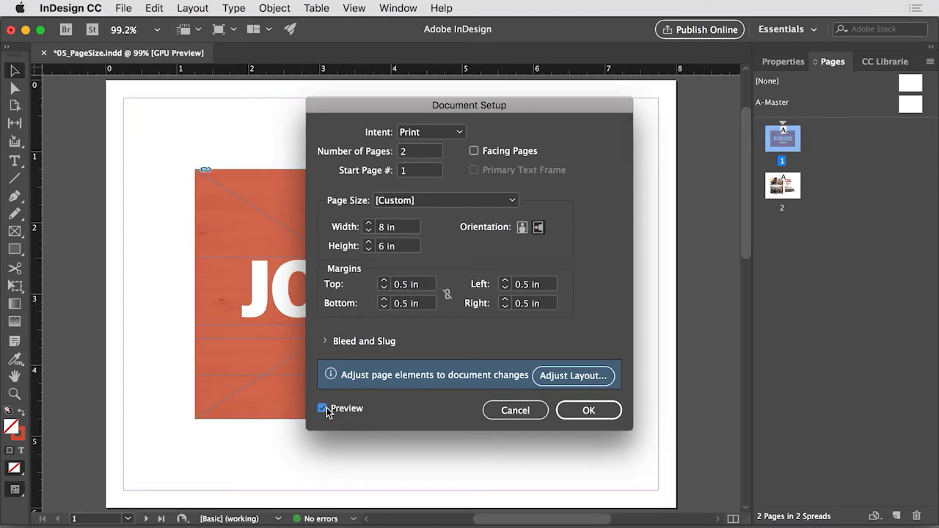
pyautogui.moveTo(428, 113); pyautogui.dragTo(662, 141)
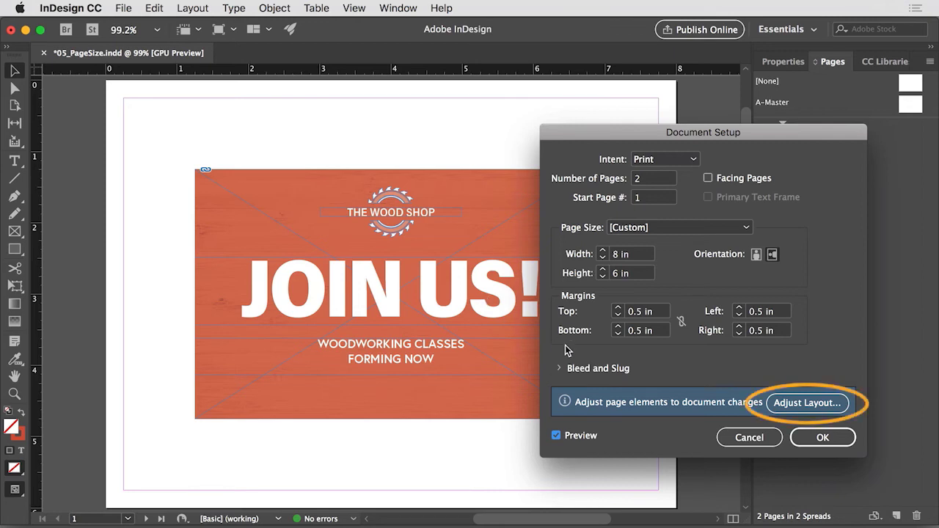
# - Open Adjust Layout from Document Setup and set the page to 8 in wide by 6 in high
pyautogui.click(792, 403)
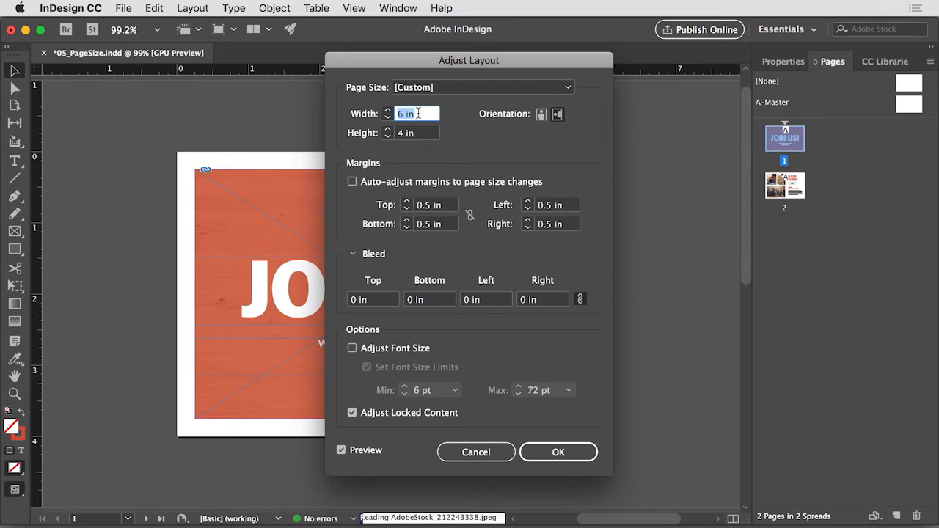
pyautogui.write('8')
pyautogui.press('Tab')
pyautogui.write('6')
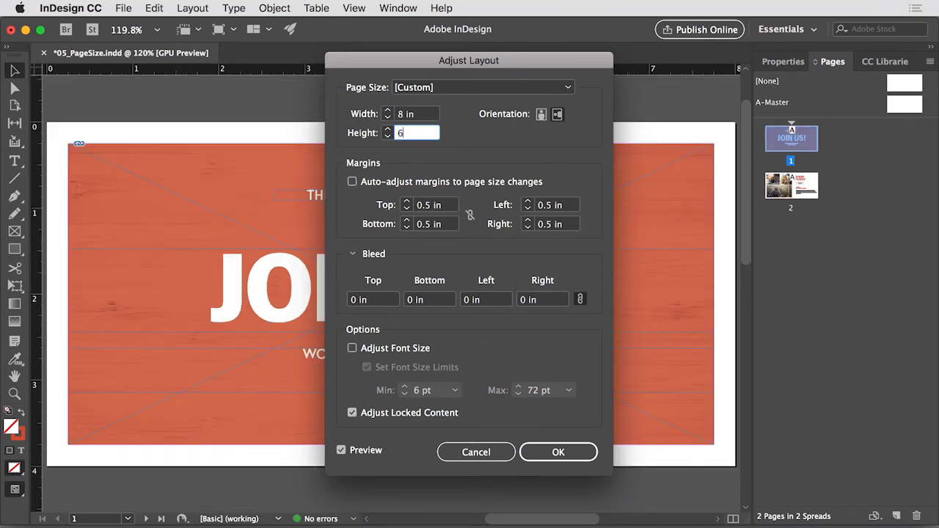
pyautogui.press('Tab')
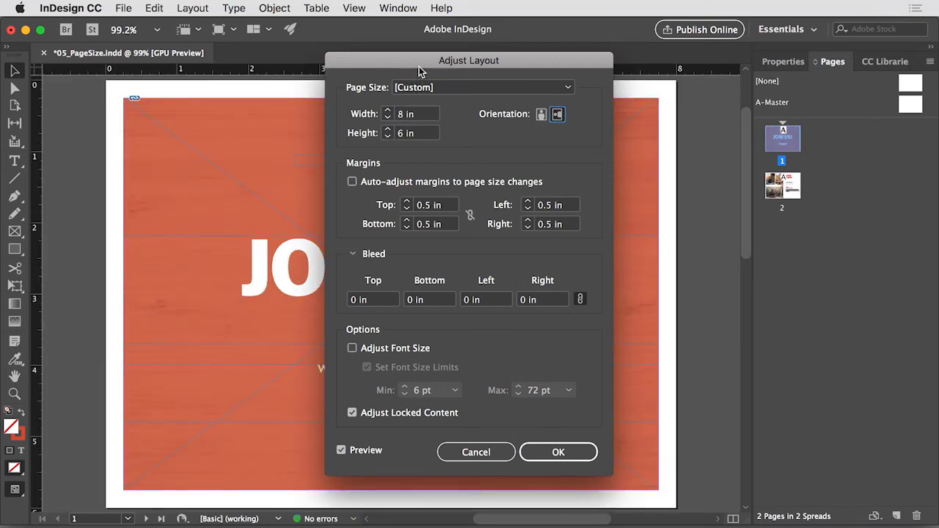
pyautogui.moveTo(418, 66); pyautogui.dragTo(635, 65)
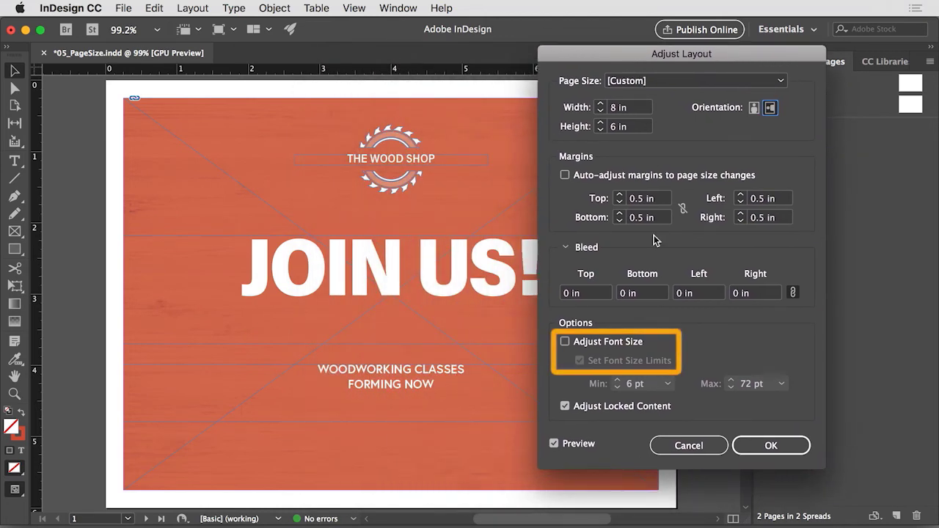
# - Turn on Adjust Font Size without font size limits, apply the layout adjustment, and review pages 2 and 1
pyautogui.click(609, 340)
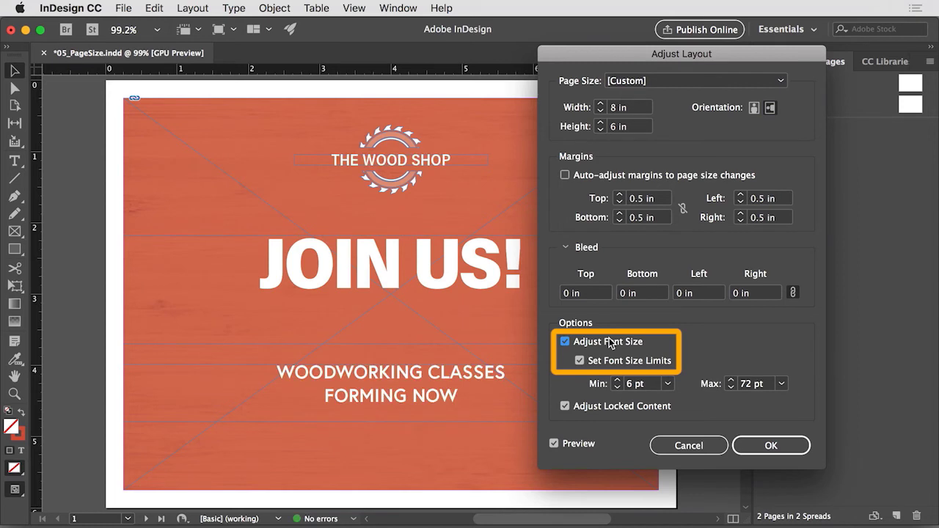
pyautogui.click(579, 361)
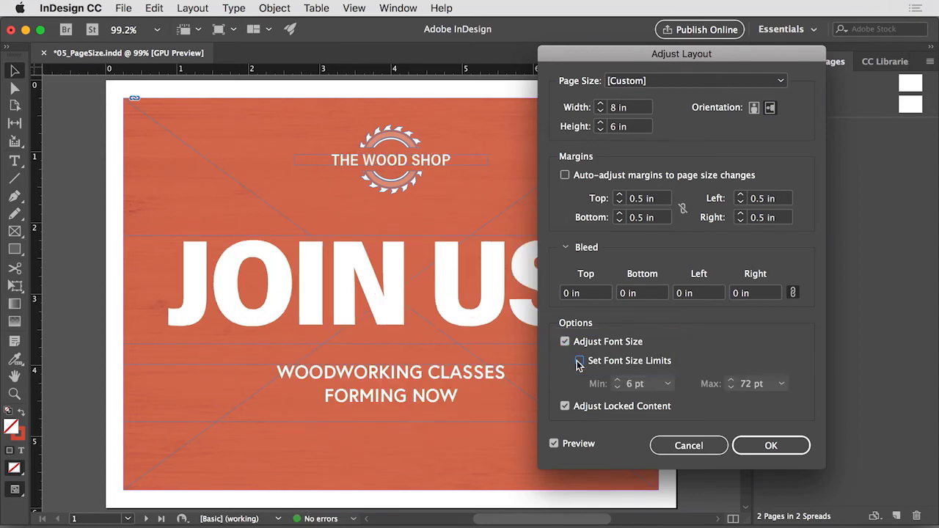
pyautogui.click(774, 441)
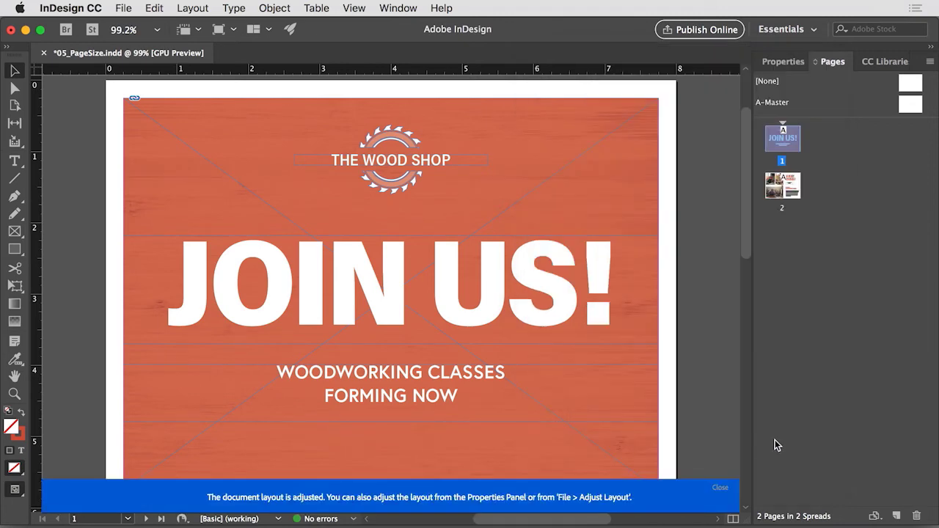
pyautogui.doubleClick(782, 185)
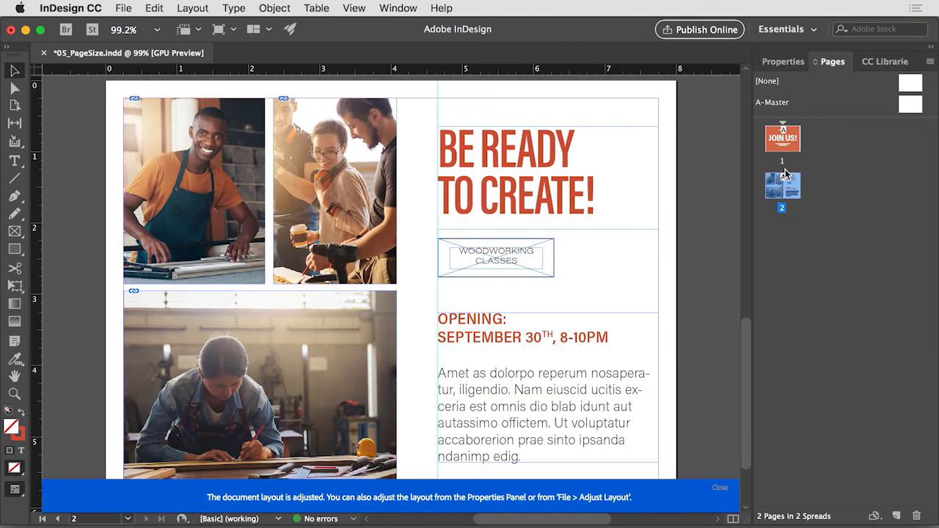
pyautogui.doubleClick(782, 142)
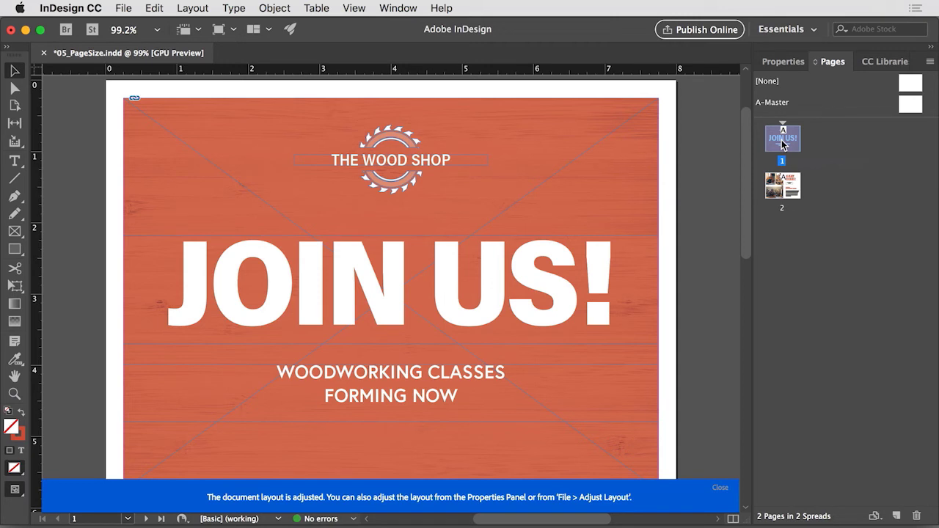
# - Revert 05_PageSize.indd to its last saved version, dismiss the layout message, and duplicate pages 1 and 2
pyautogui.click(123, 8)
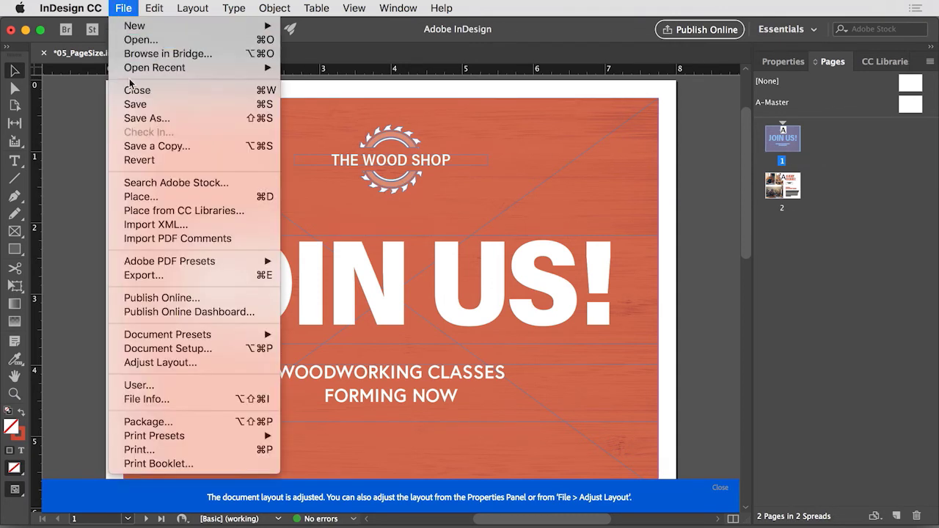
pyautogui.click(137, 159)
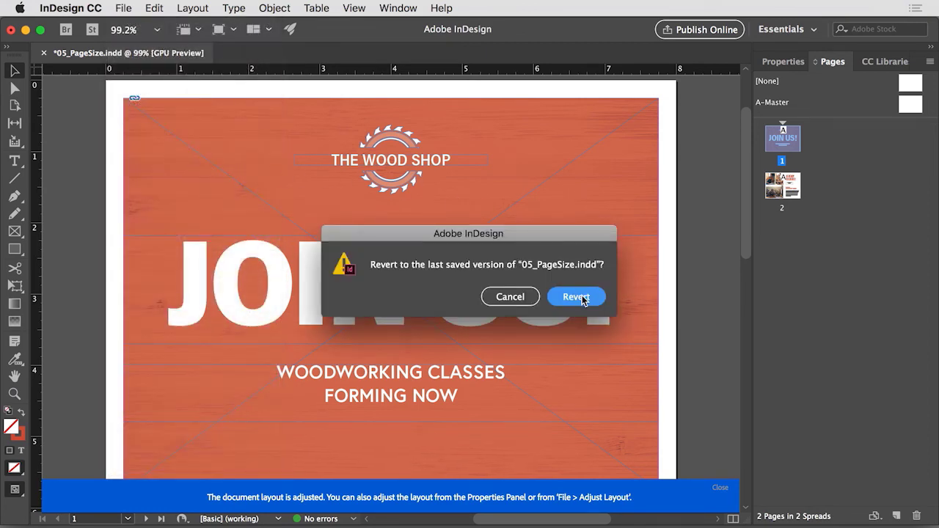
pyautogui.click(582, 294)
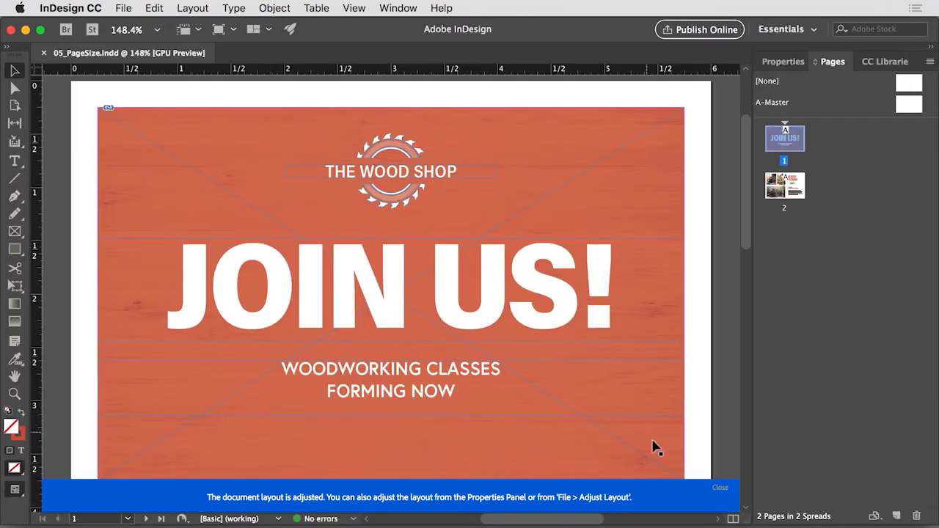
pyautogui.click(720, 487)
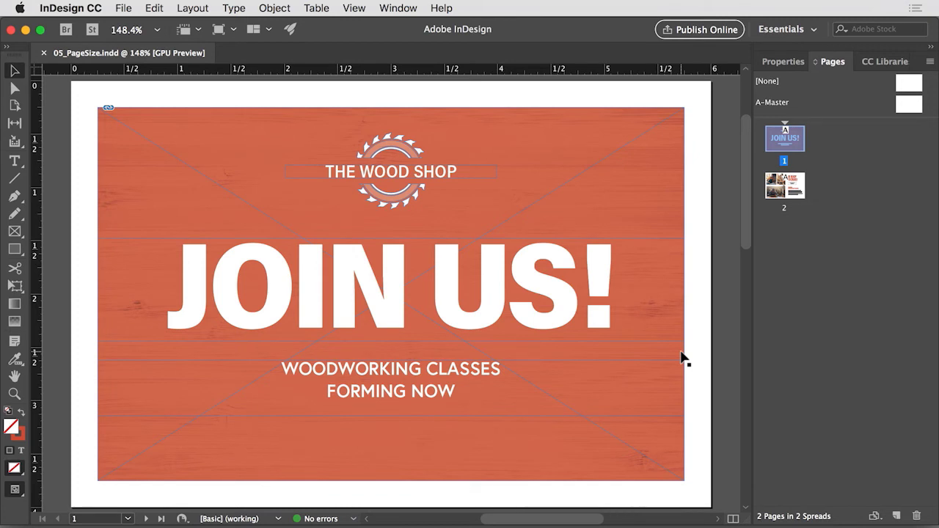
pyautogui.keyDown('shift'); pyautogui.click(795, 188); pyautogui.keyUp('shift')
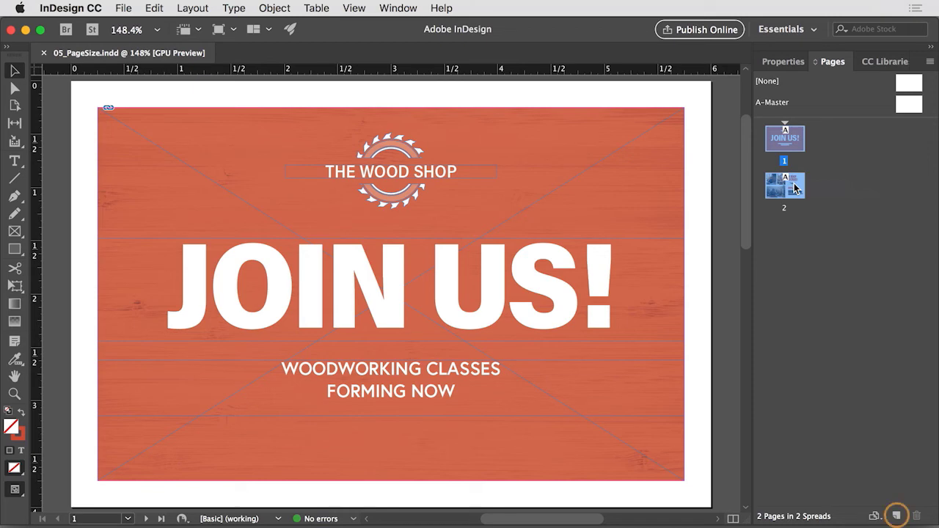
pyautogui.moveTo(794, 185)
pyautogui.mouseDown()
pyautogui.moveTo(812, 197)
pyautogui.moveTo(912, 481)
pyautogui.moveTo(898, 516)
pyautogui.mouseUp()
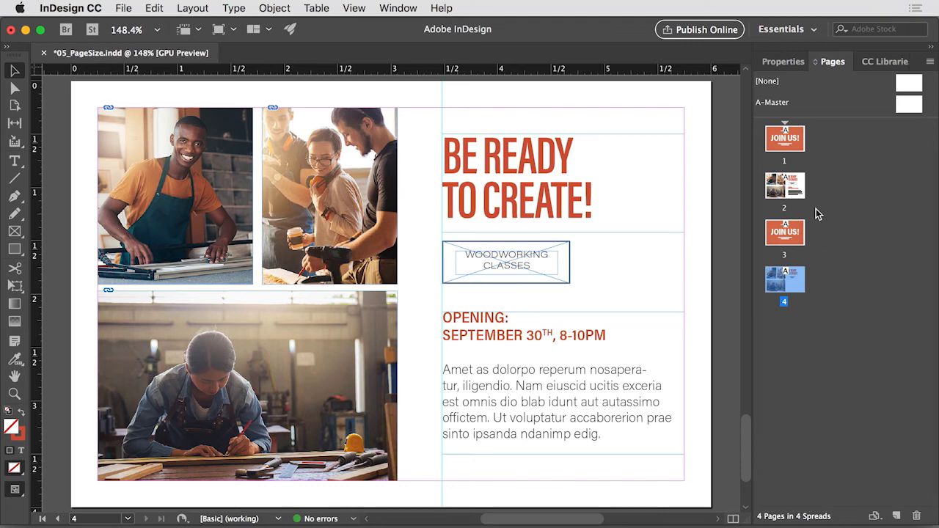
# - Give pages 3 and 4 a custom page size of 8 in wide by 6 in high
pyautogui.doubleClick(790, 234)
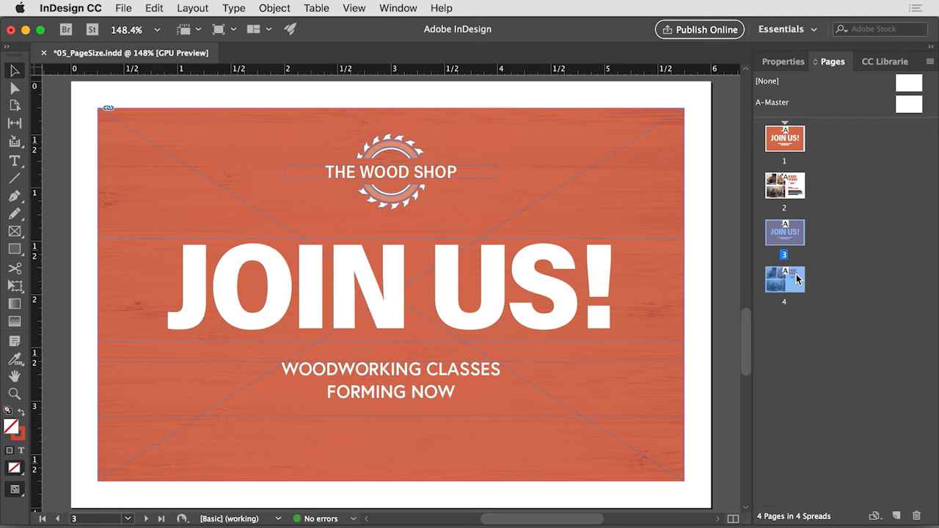
pyautogui.click(873, 515)
pyautogui.click(873, 515)
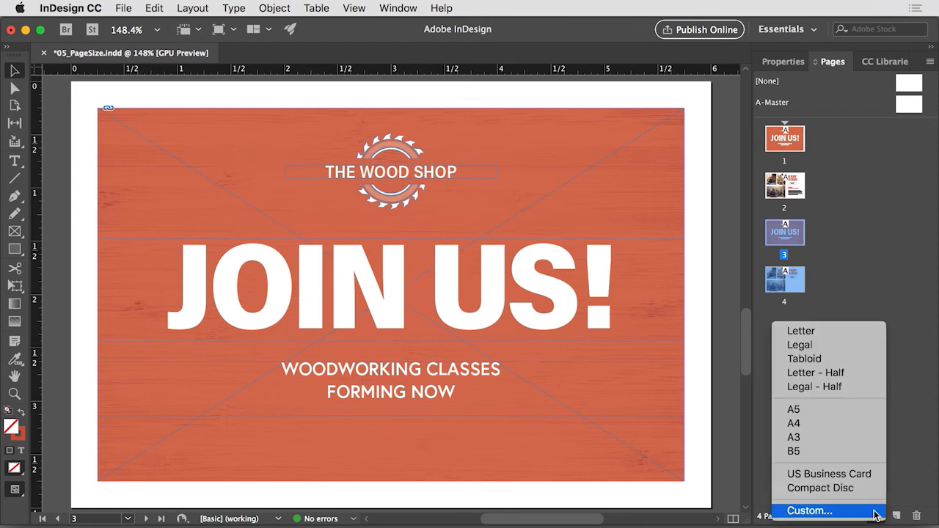
pyautogui.click(866, 511)
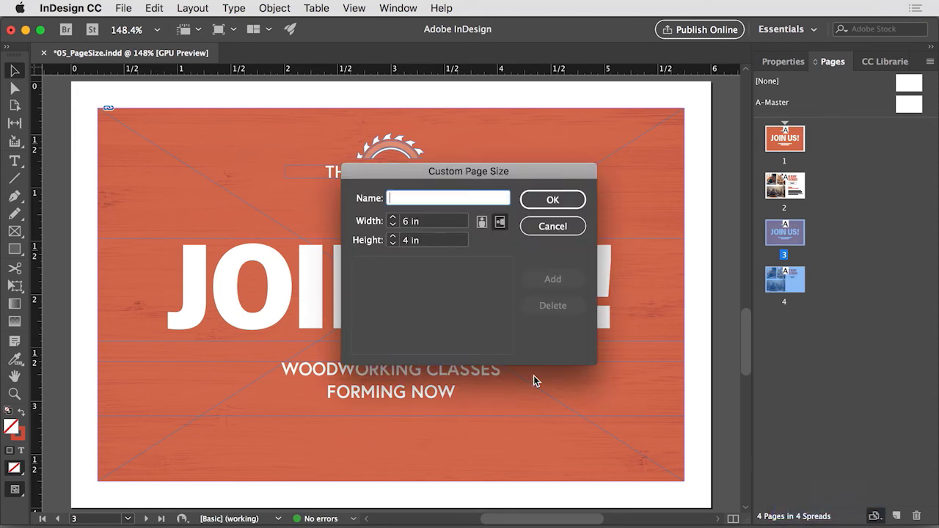
pyautogui.moveTo(422, 220); pyautogui.dragTo(391, 216)
pyautogui.write('8')
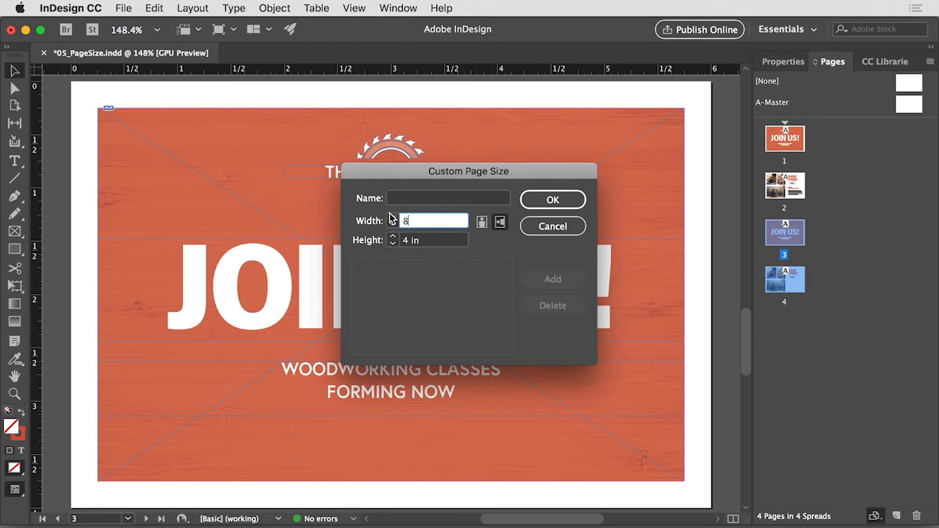
pyautogui.press('Tab')
pyautogui.write('6')
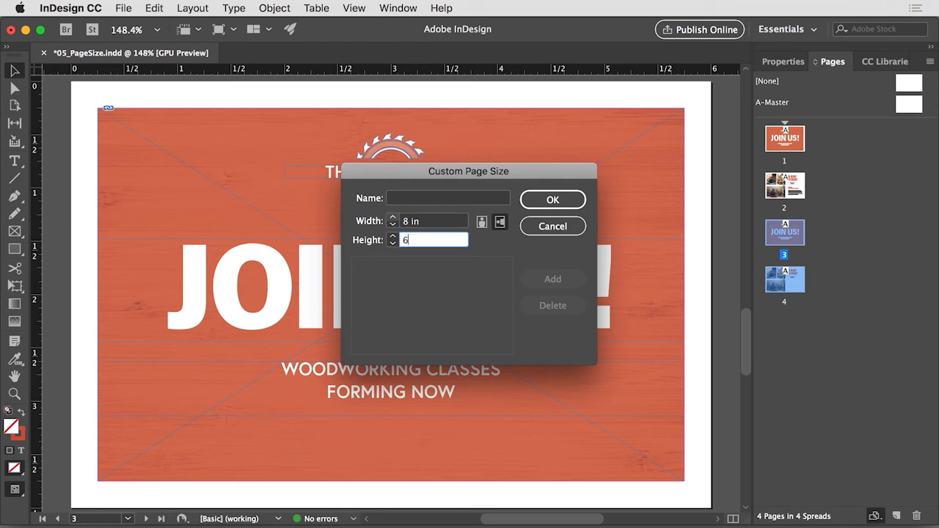
pyautogui.press('Tab')
pyautogui.click(551, 200)
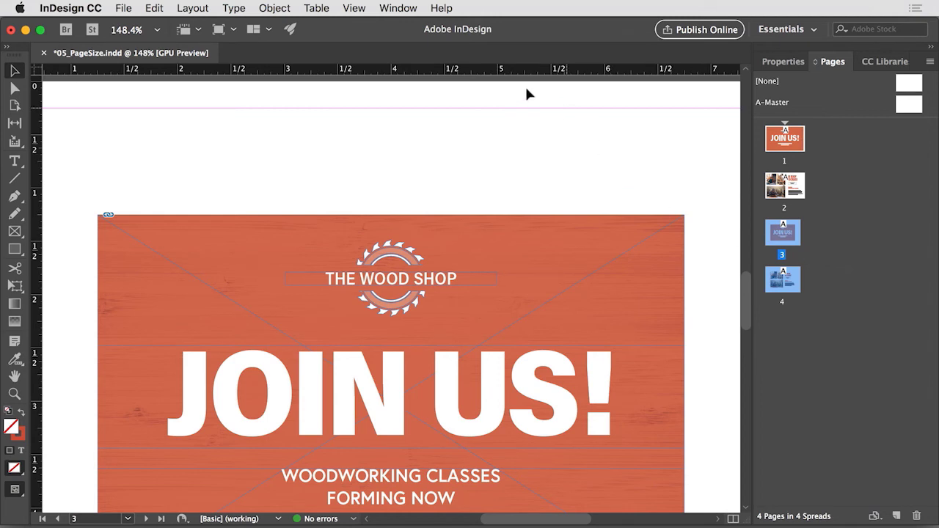
# - Show the entire pasteboard and zoom out to compare the resized pages with the original ones
pyautogui.click(360, 9)
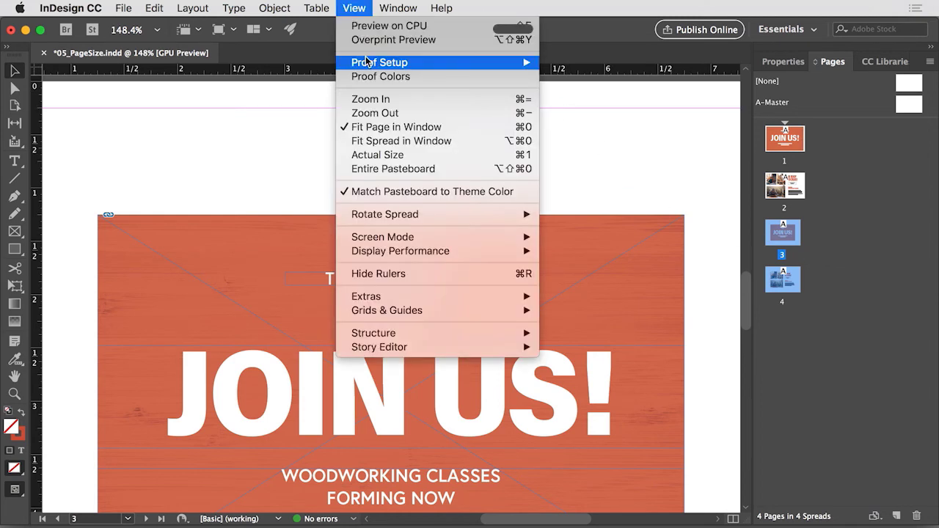
pyautogui.click(409, 169)
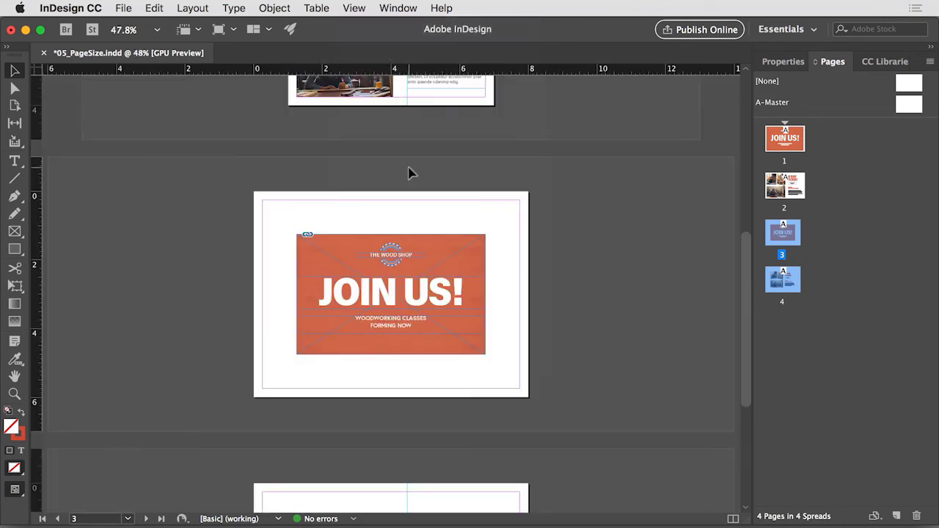
pyautogui.click(357, 8)
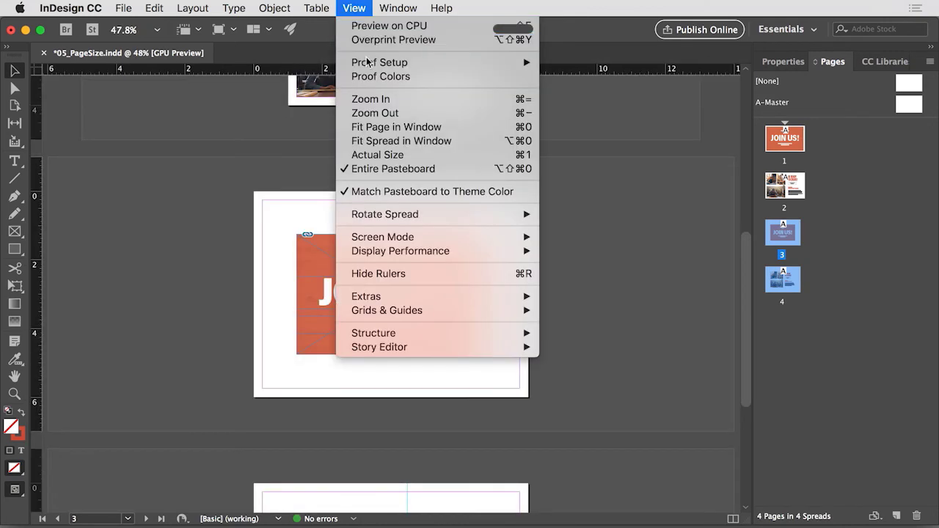
pyautogui.click(374, 112)
pyautogui.click(357, 8)
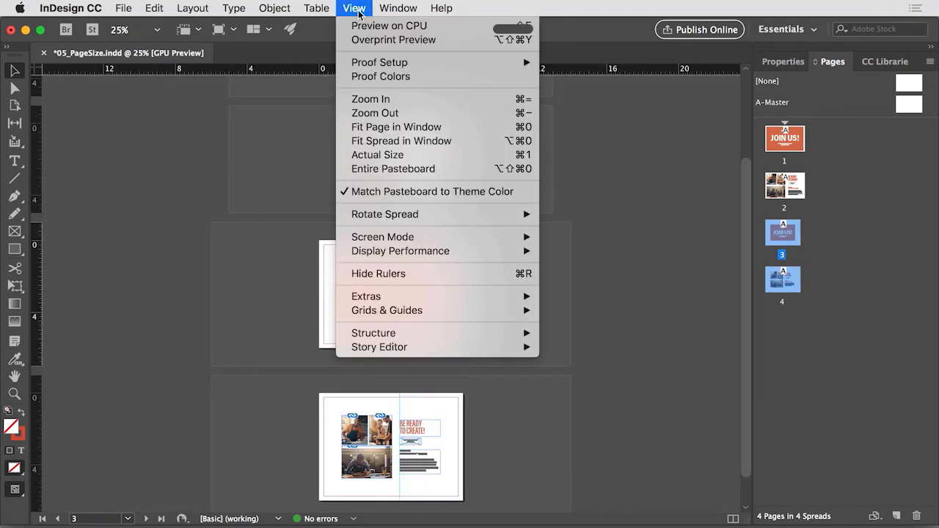
pyautogui.click(375, 113)
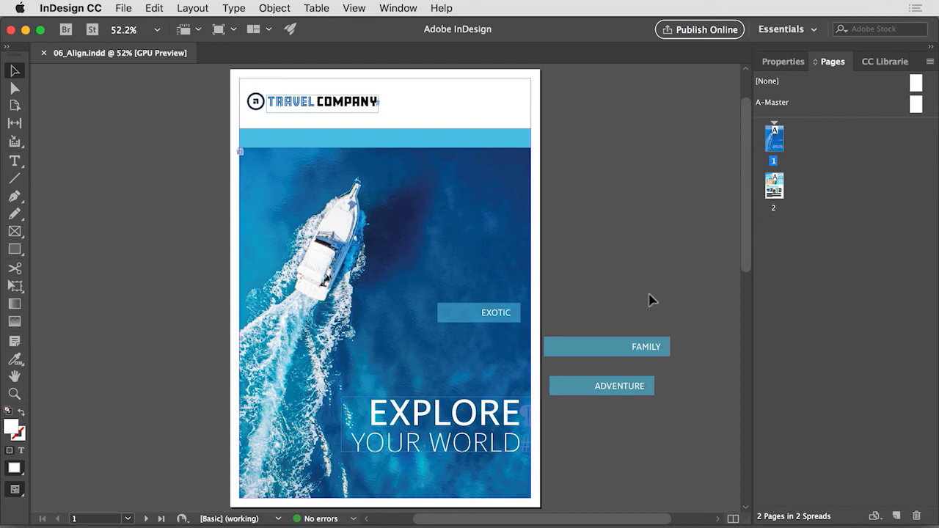
# - On page 2 of 06_Align.indd, align the top edges of the five small photos, using Align to Selection
pyautogui.click(147, 518)
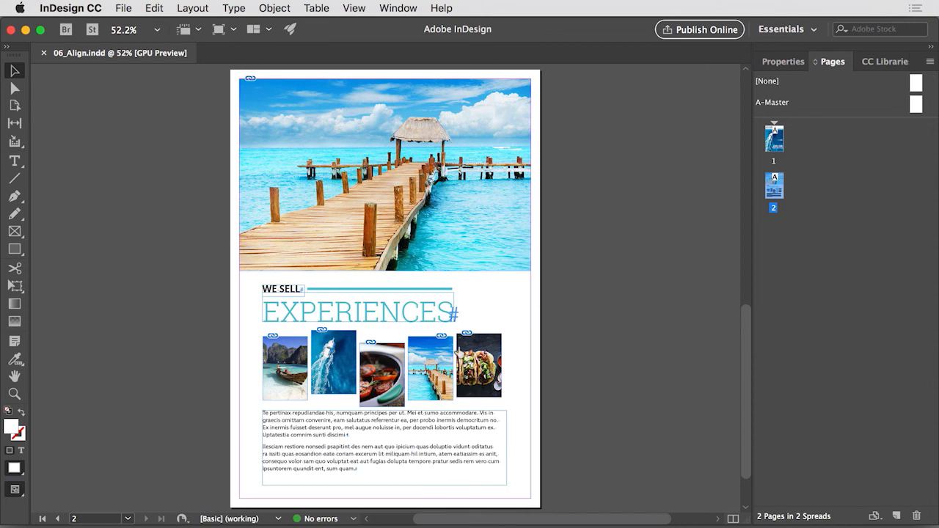
pyautogui.click(29, 77)
pyautogui.click(295, 347)
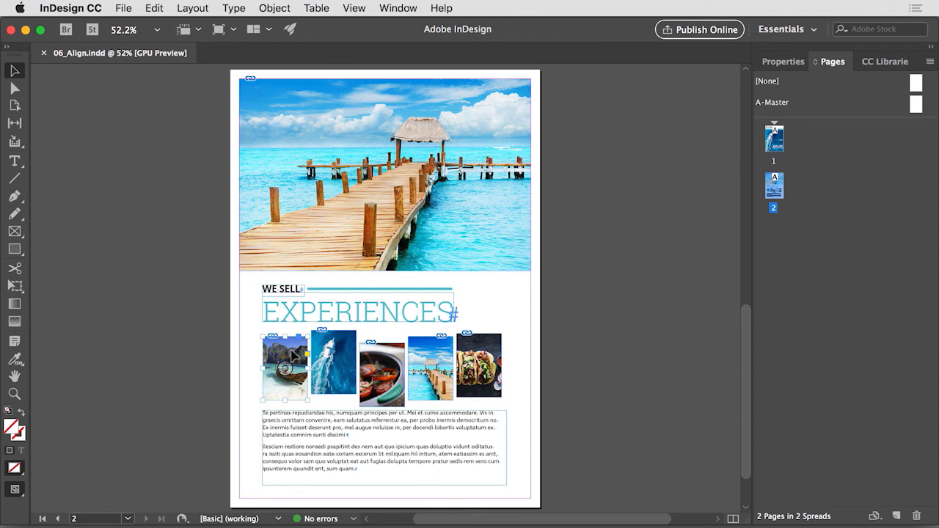
pyautogui.keyDown('shift'); pyautogui.click(330, 356); pyautogui.keyUp('shift')
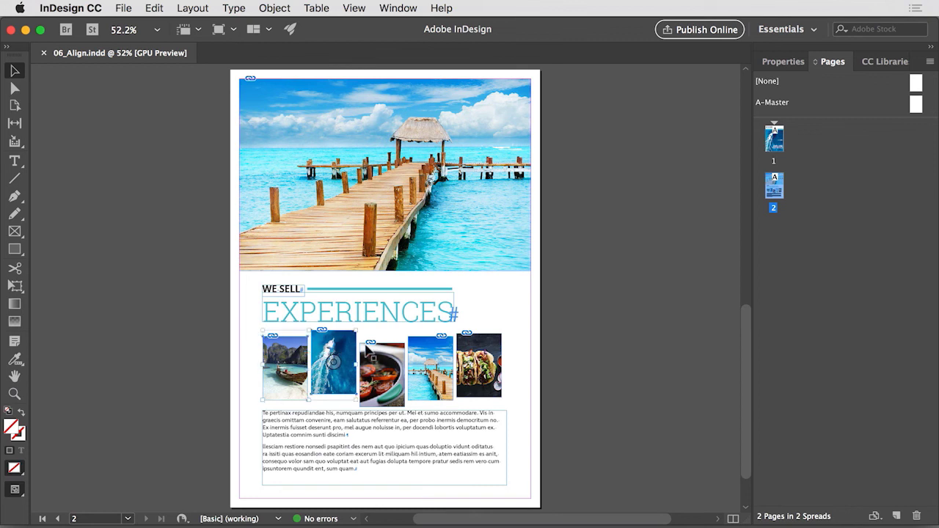
pyautogui.keyDown('shift'); pyautogui.click(374, 355); pyautogui.keyUp('shift')
pyautogui.keyDown('shift'); pyautogui.click(429, 358); pyautogui.keyUp('shift')
pyautogui.keyDown('shift'); pyautogui.click(481, 345); pyautogui.keyUp('shift')
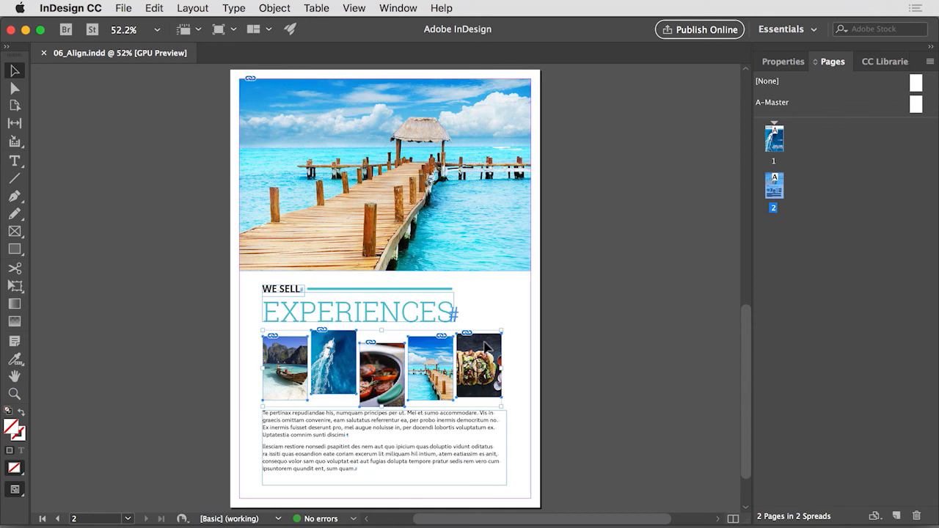
pyautogui.click(400, 11)
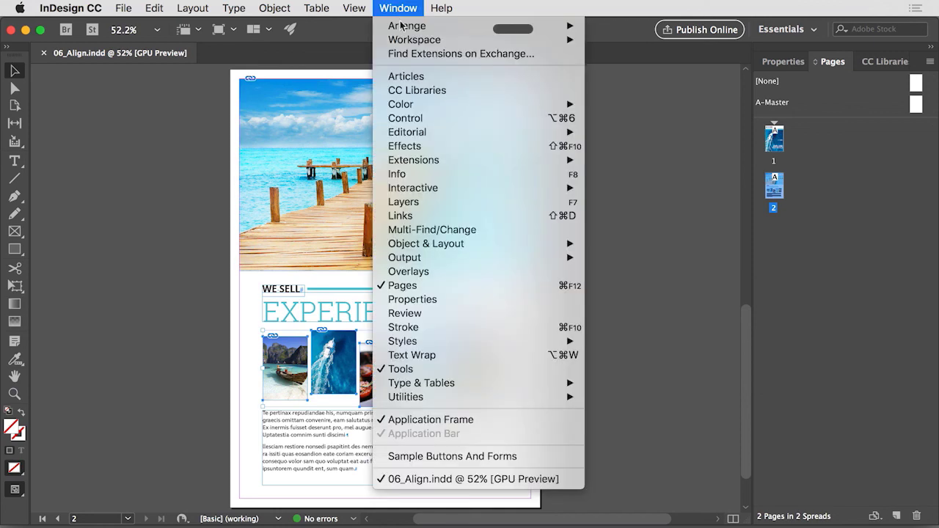
pyautogui.click(426, 300)
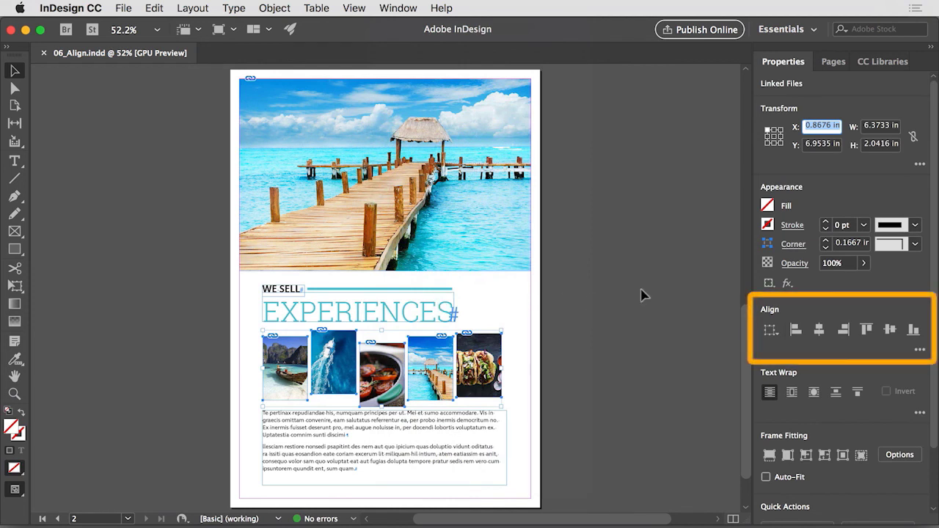
pyautogui.click(770, 331)
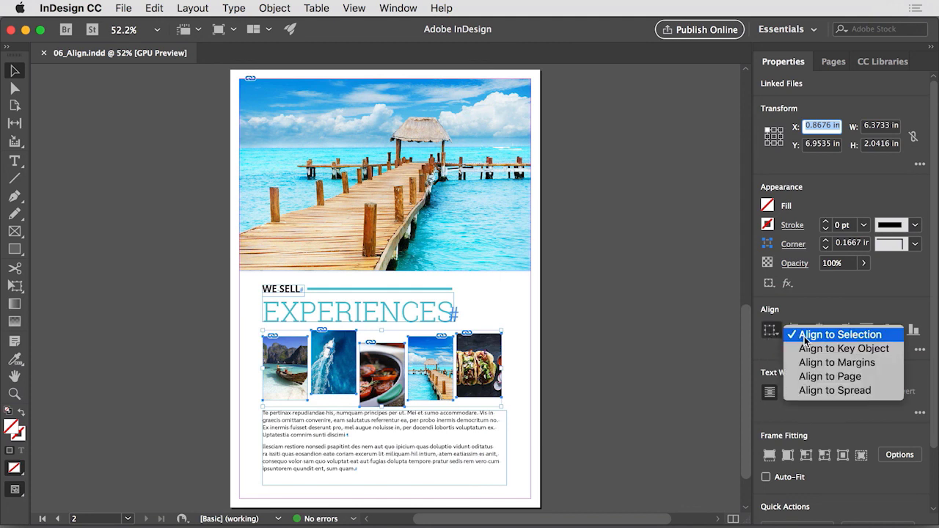
pyautogui.click(805, 335)
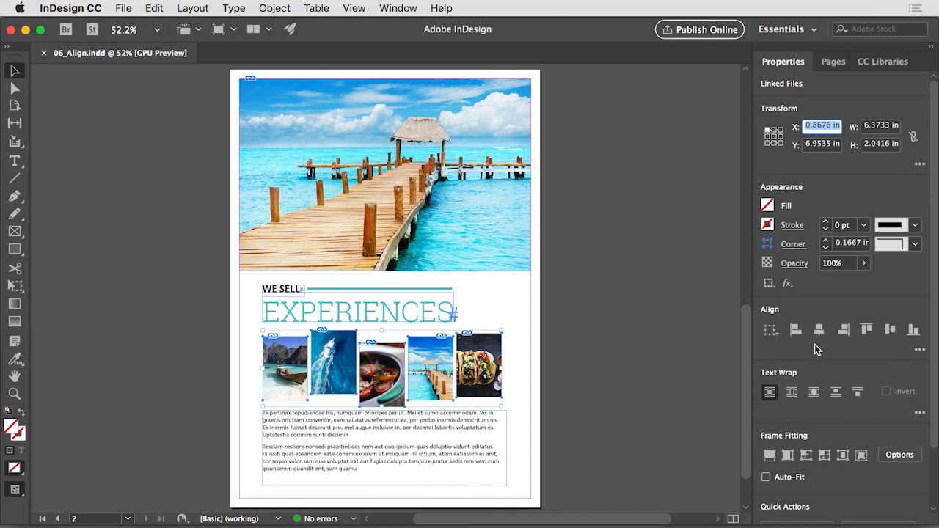
pyautogui.click(867, 330)
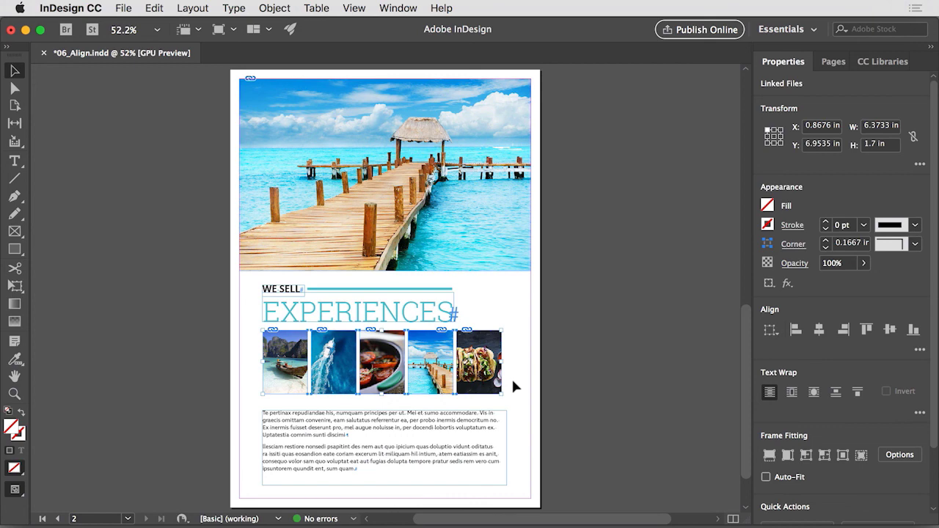
# - On page 1, with Smart Guides on, move the FAMILY and ADVENTURE frames below EXOTIC, flush with its right edge and evenly spaced
pyautogui.click(58, 519)
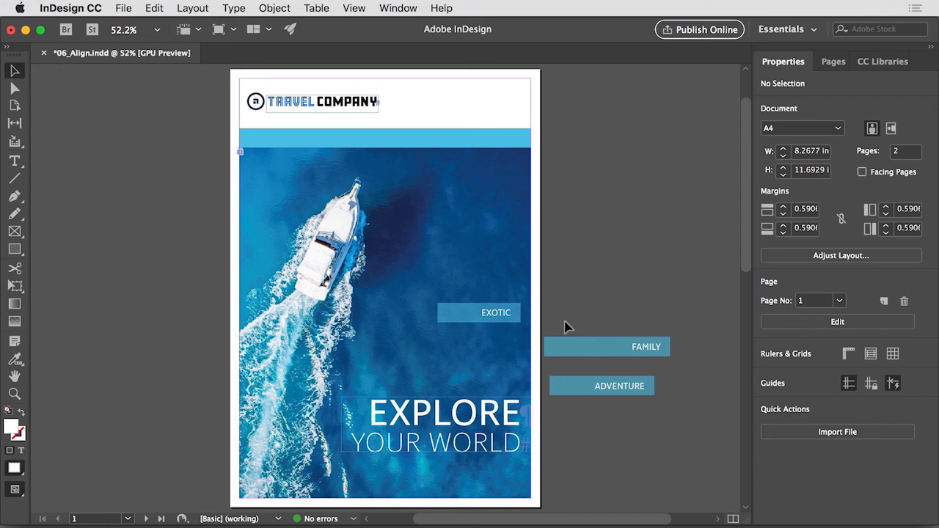
pyautogui.click(354, 8)
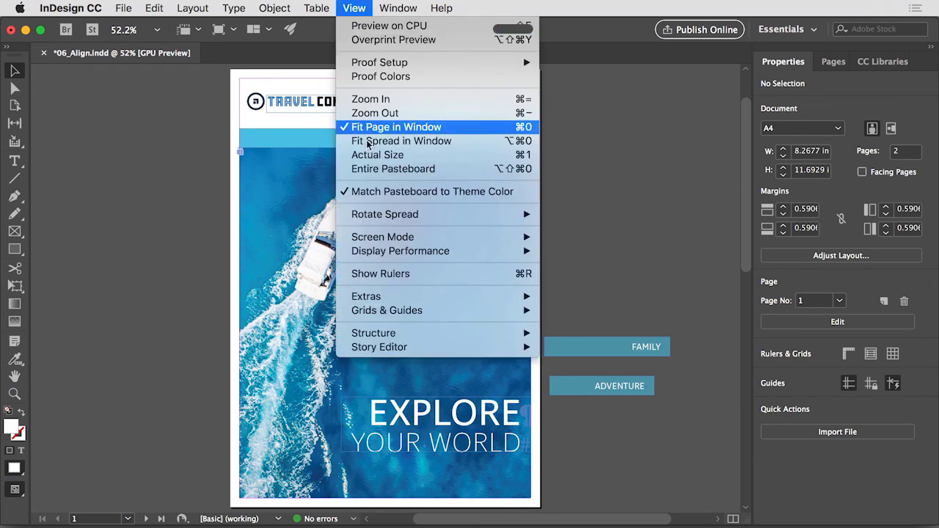
pyautogui.moveTo(404, 311)
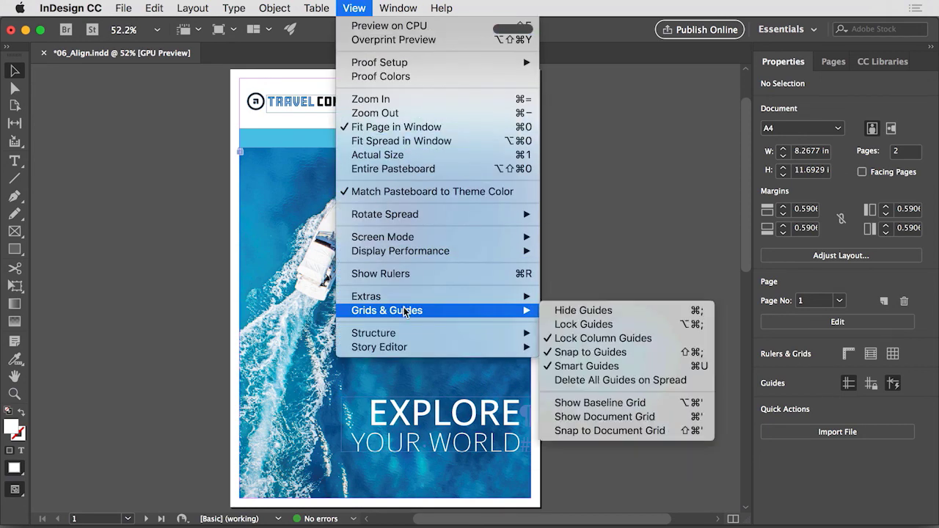
pyautogui.click(623, 366)
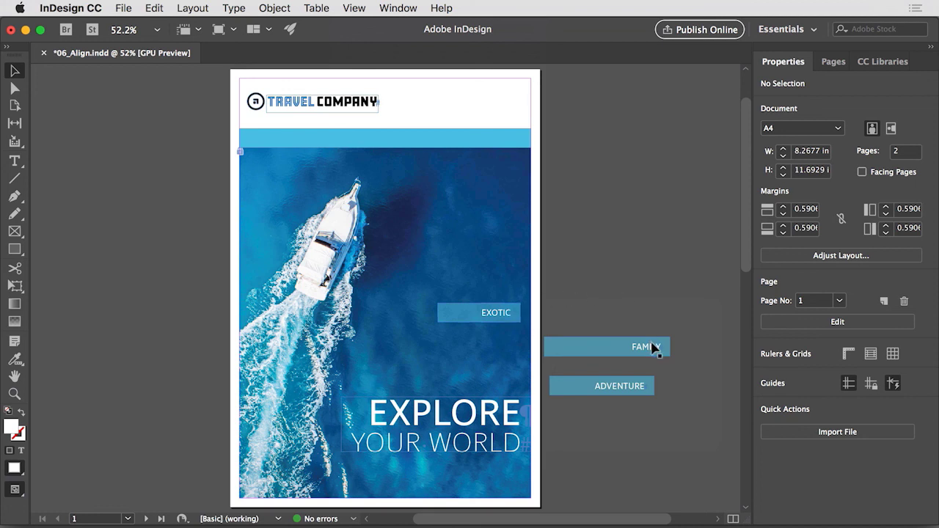
pyautogui.moveTo(651, 346); pyautogui.dragTo(503, 341)
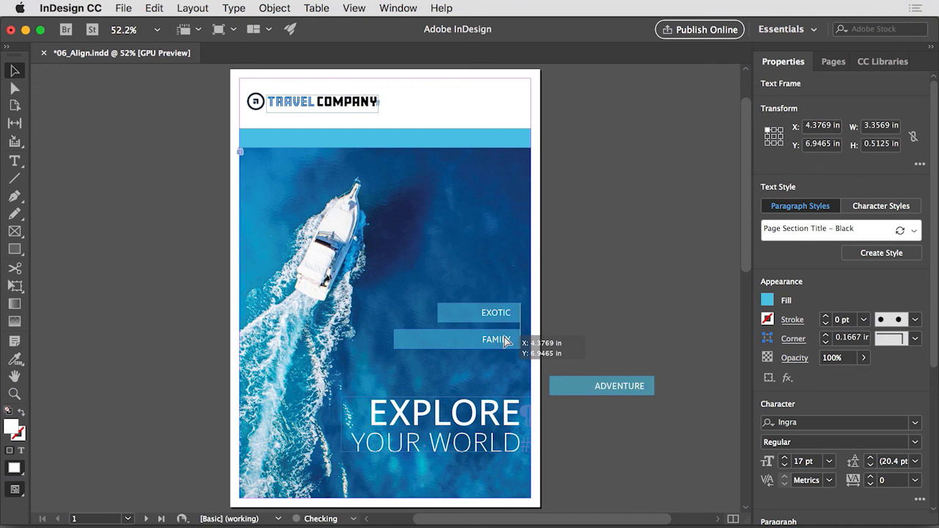
pyautogui.moveTo(504, 341); pyautogui.dragTo(504, 341)
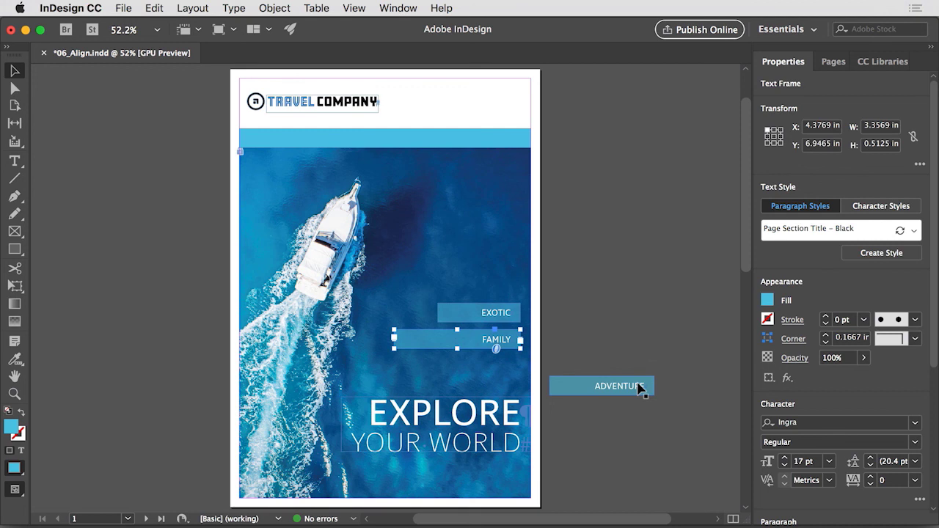
pyautogui.moveTo(642, 389); pyautogui.dragTo(511, 372)
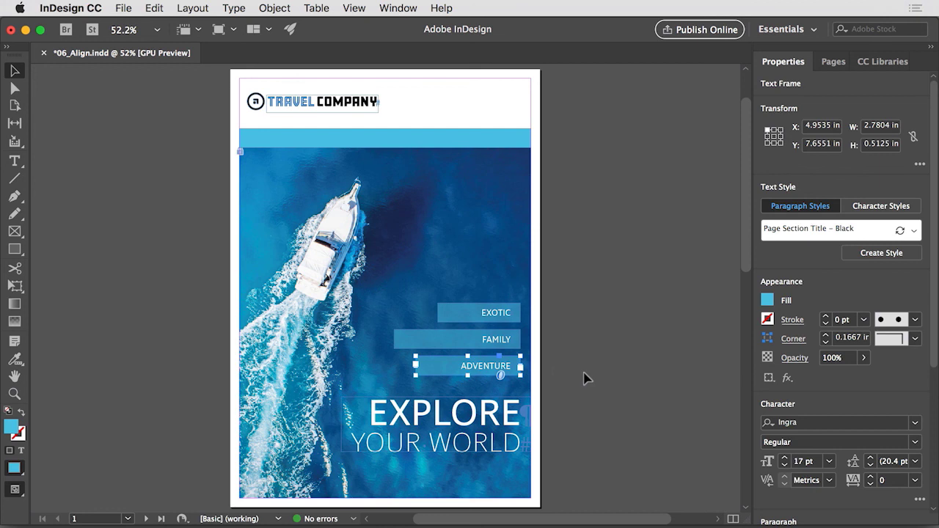
# - Shorten the FAMILY and ADVENTURE frames from their left edges to 2.2 in wide, matching the EXOTIC frame
pyautogui.click(517, 346)
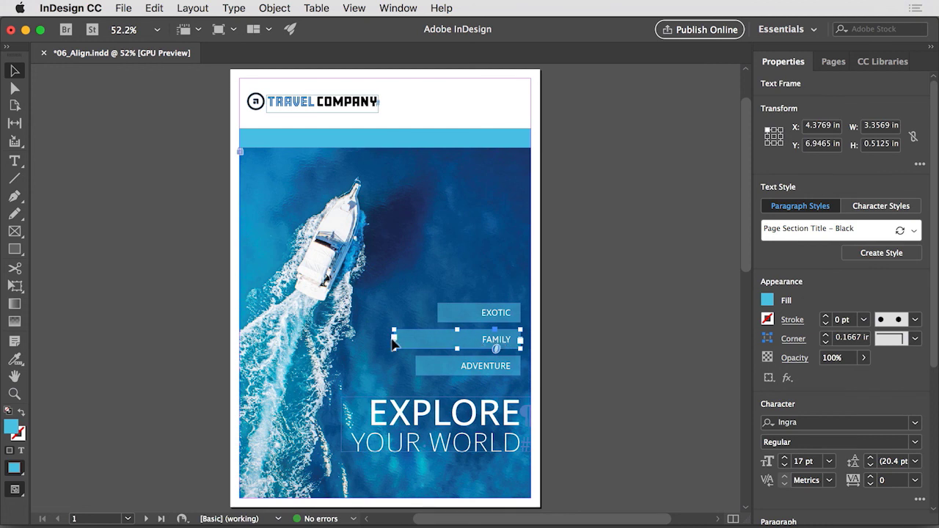
pyautogui.moveTo(394, 343); pyautogui.dragTo(439, 345)
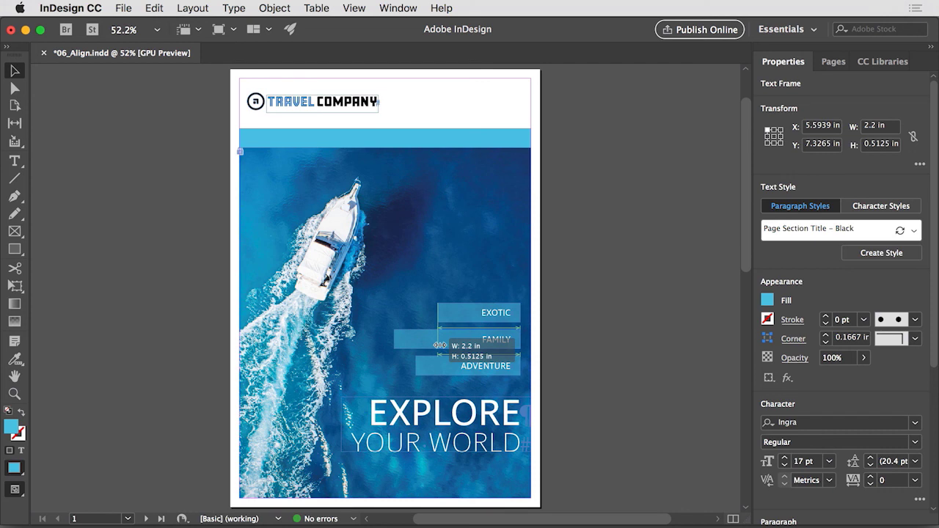
pyautogui.moveTo(439, 345); pyautogui.dragTo(440, 344)
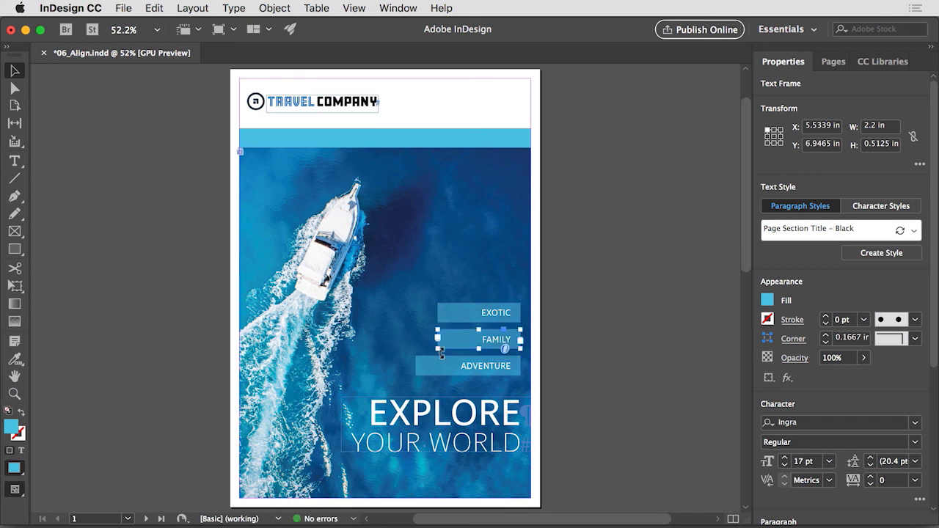
pyautogui.click(438, 367)
pyautogui.moveTo(416, 366); pyautogui.dragTo(438, 366)
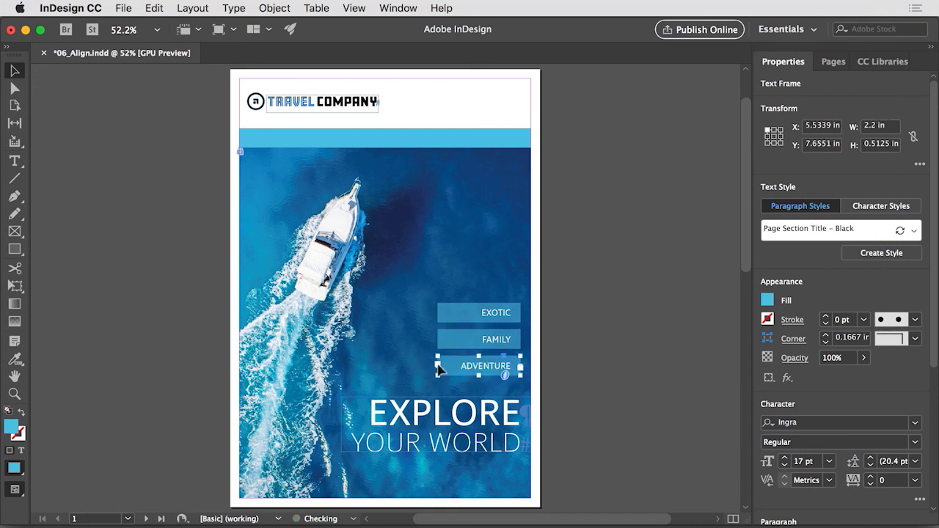